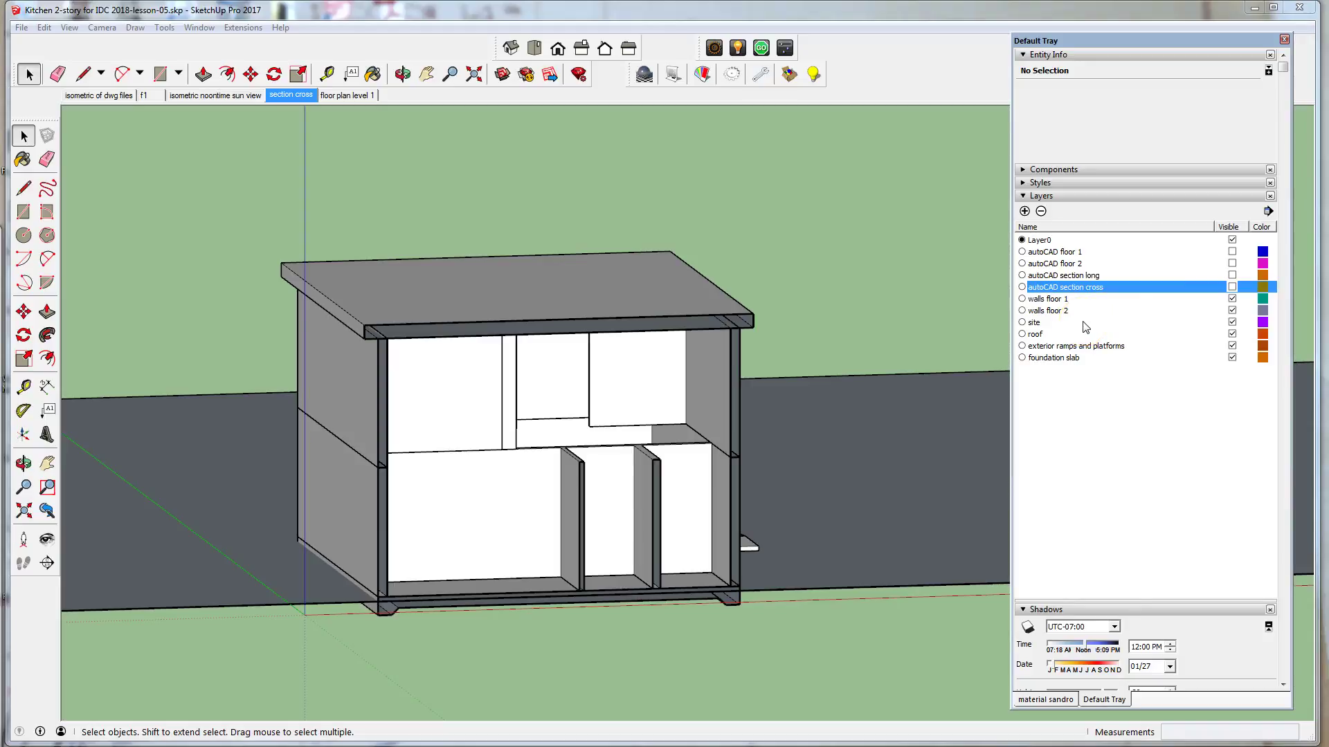
Switch to the 'isometric of dwg files' scene and zoom in on the house and site linework
left_click(1084, 296)
left_click(1036, 196)
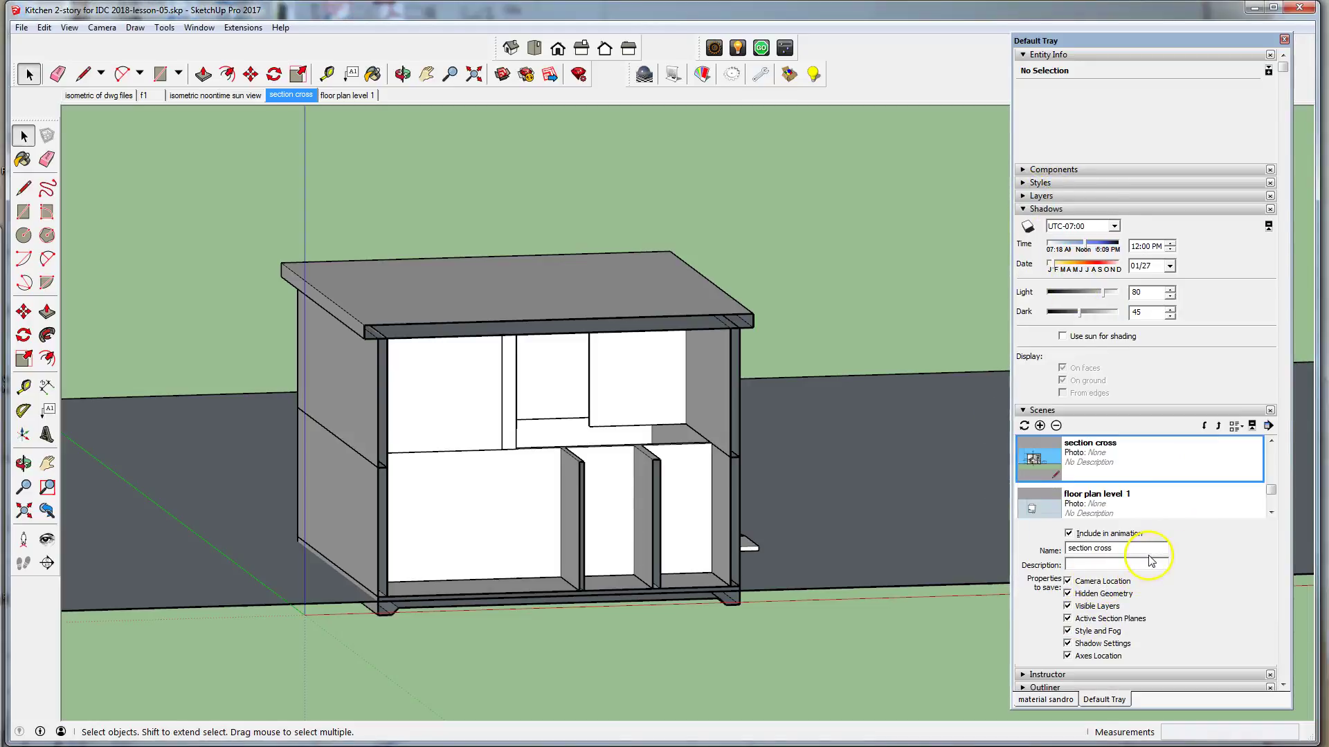
left_click_drag(1270, 488, 1272, 443)
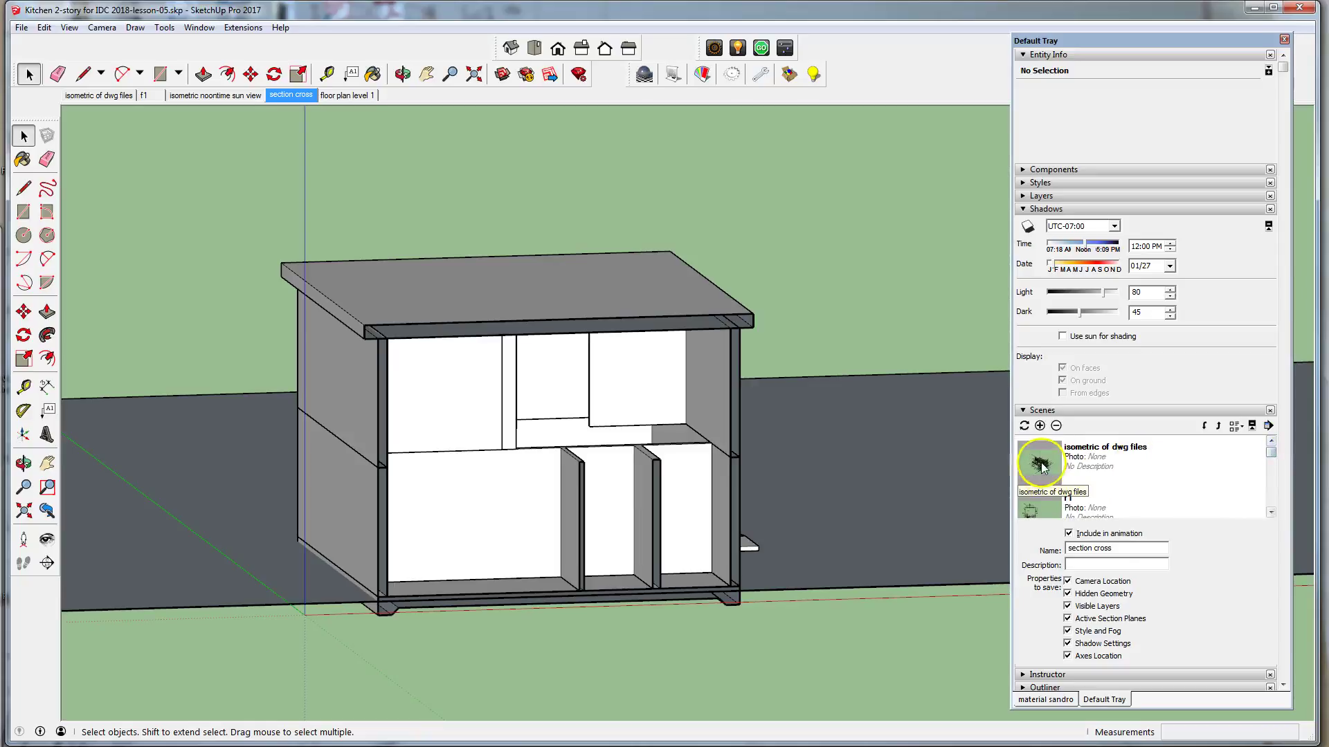
left_click(1109, 462)
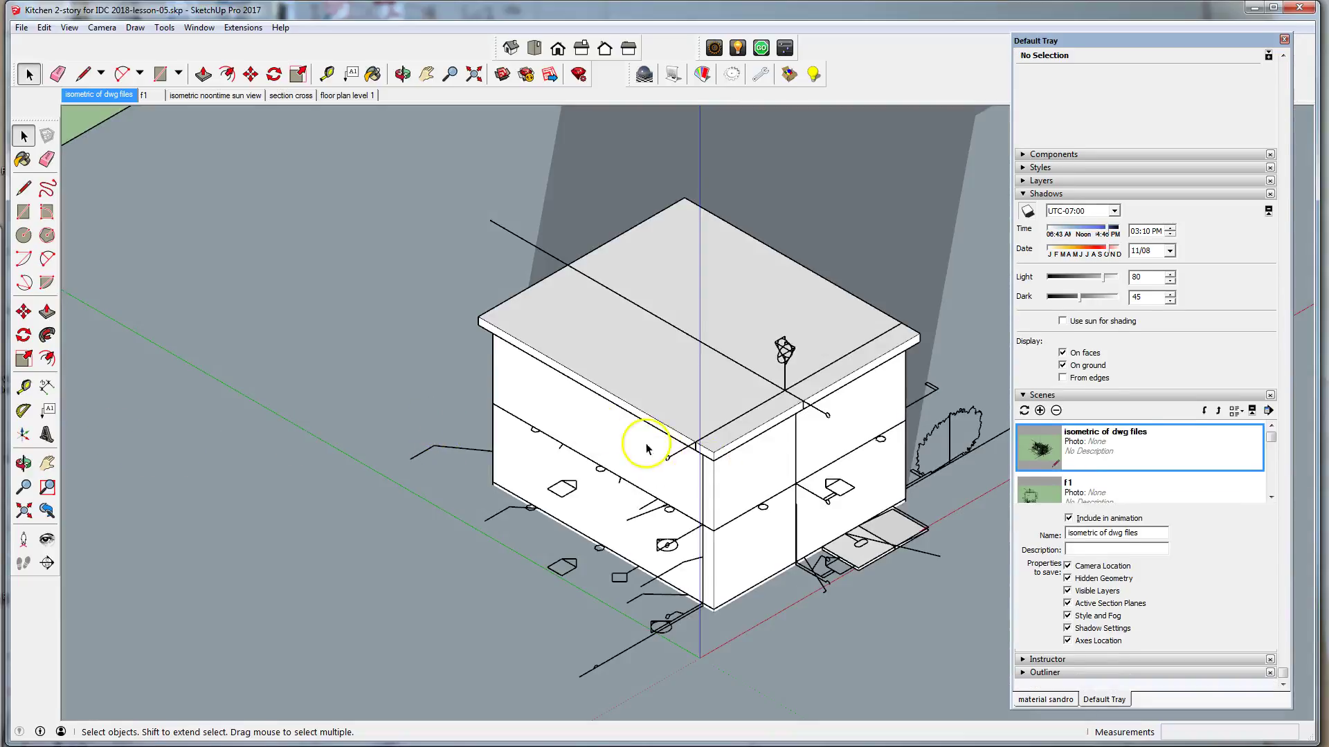
left_click(532, 385)
scroll(187, 311, "down", 2)
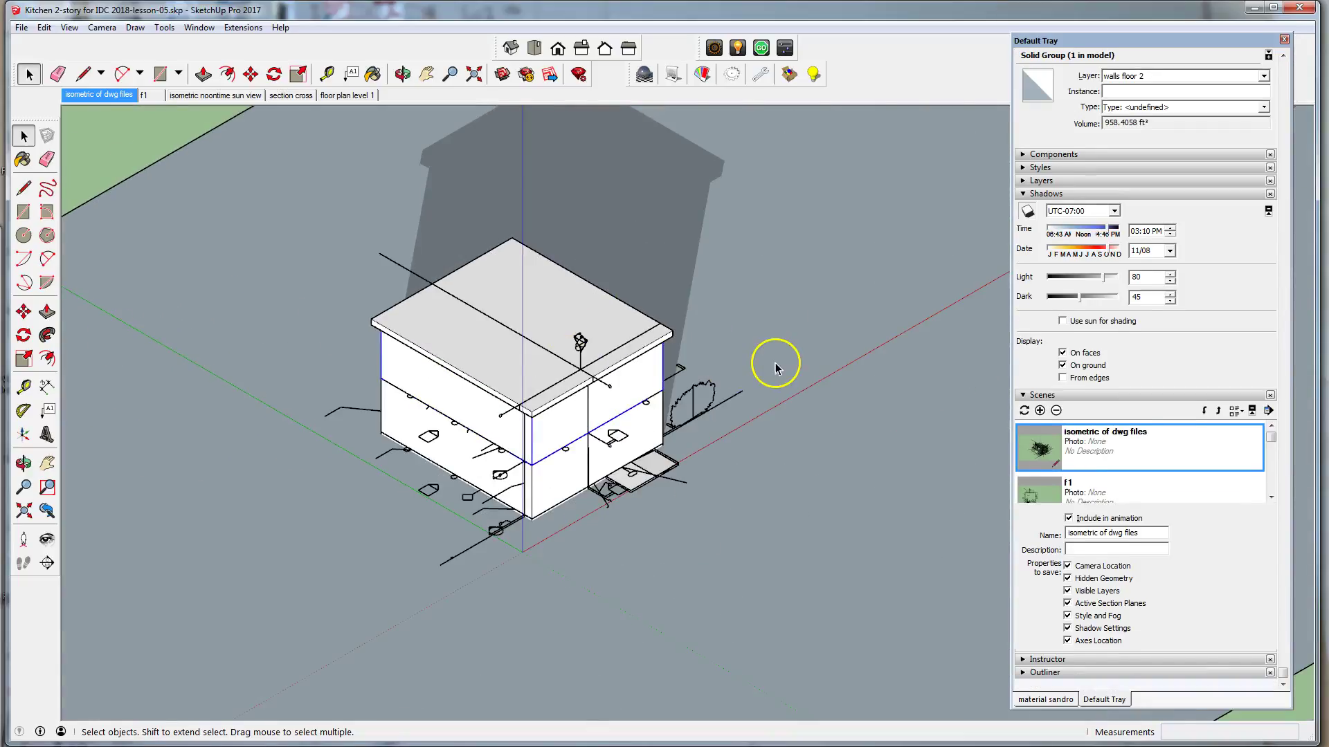
scroll(775, 367, "up", 2)
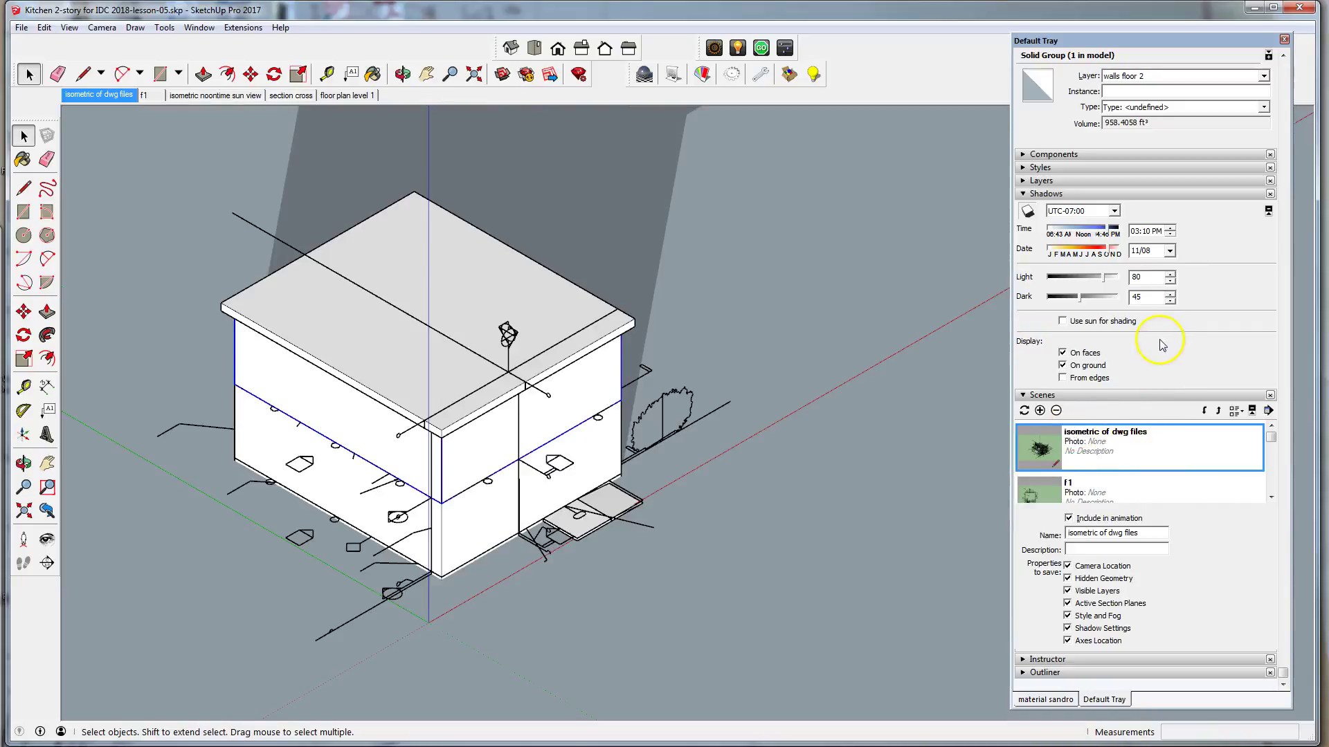
Hide the roof layer and assign the roof group to the roof layer
left_click(1024, 194)
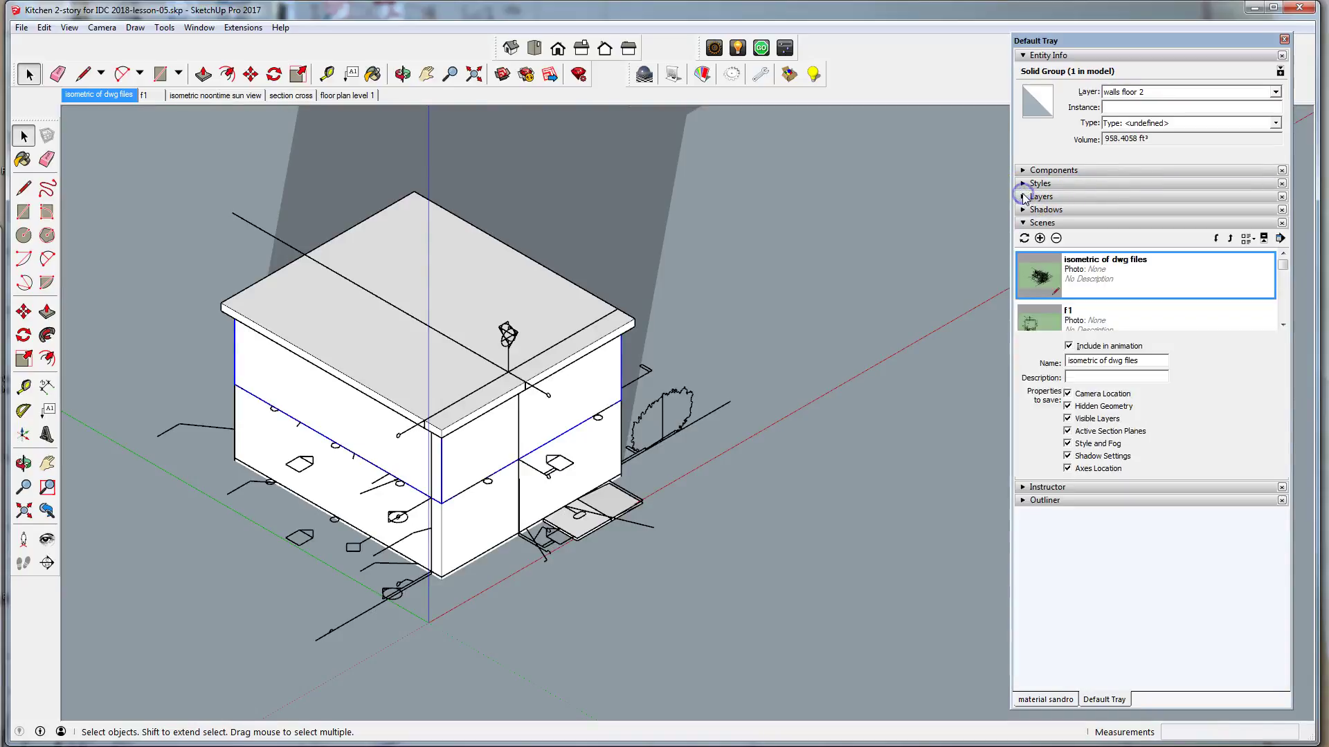
left_click(1023, 196)
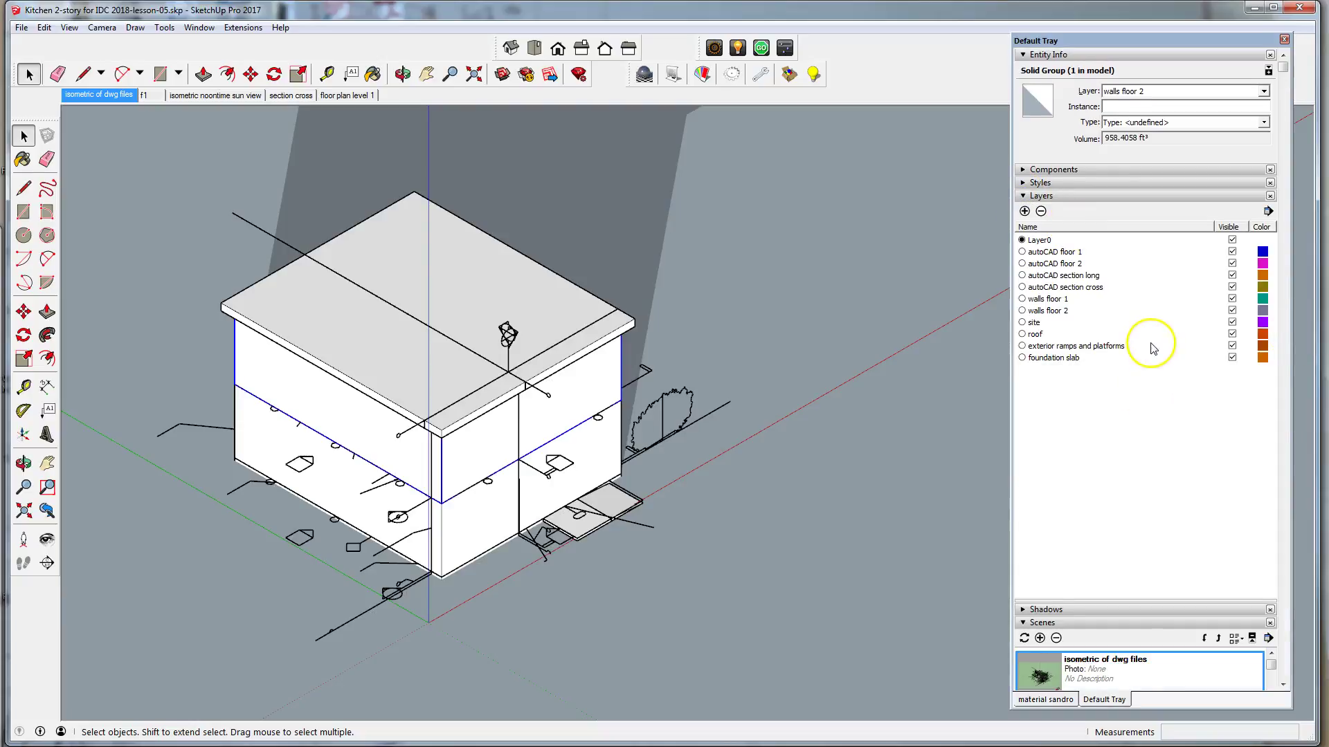
left_click(1233, 335)
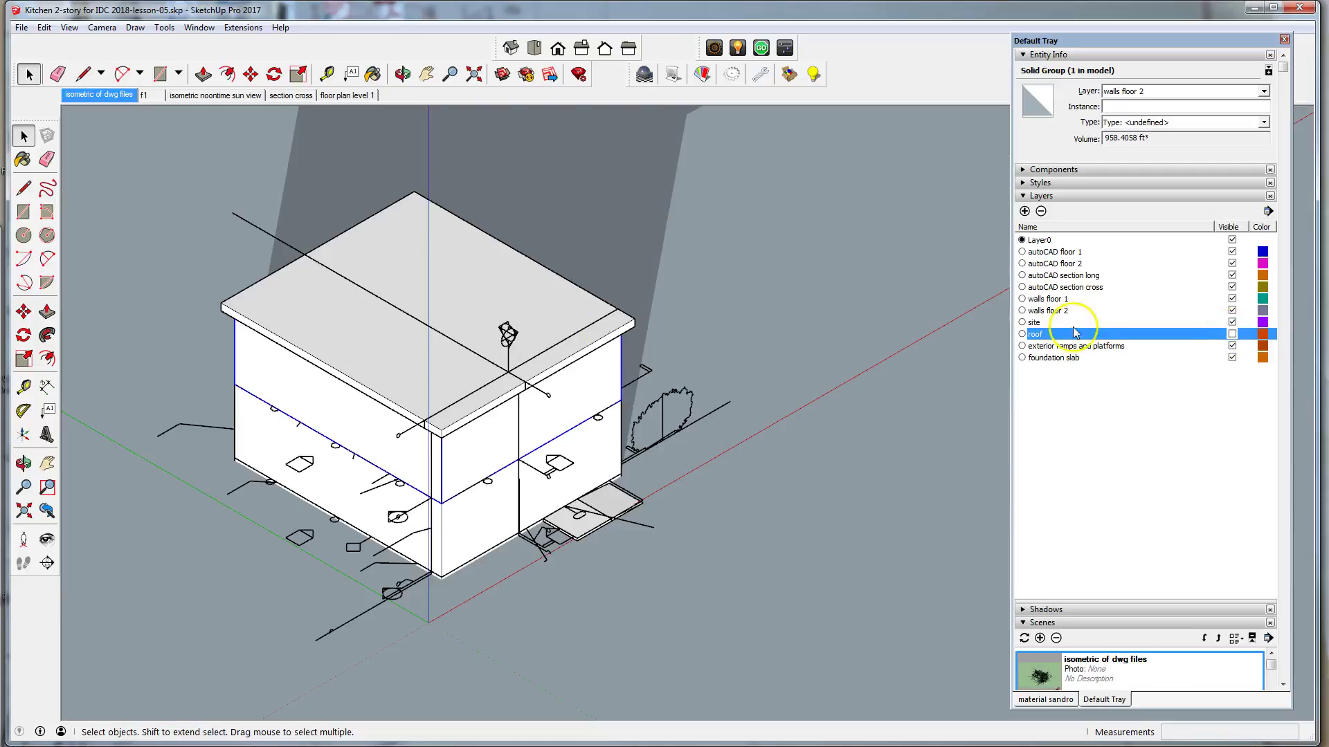
left_click(505, 310)
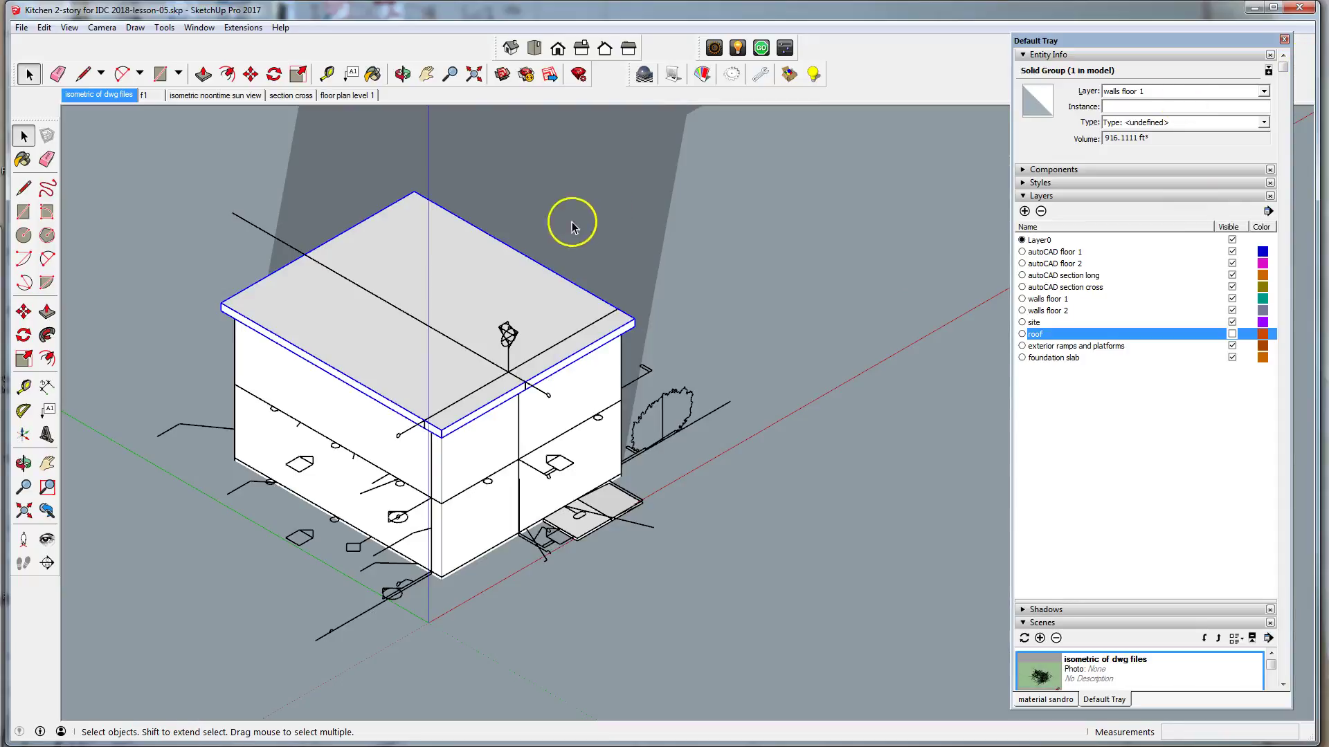
left_click(592, 294)
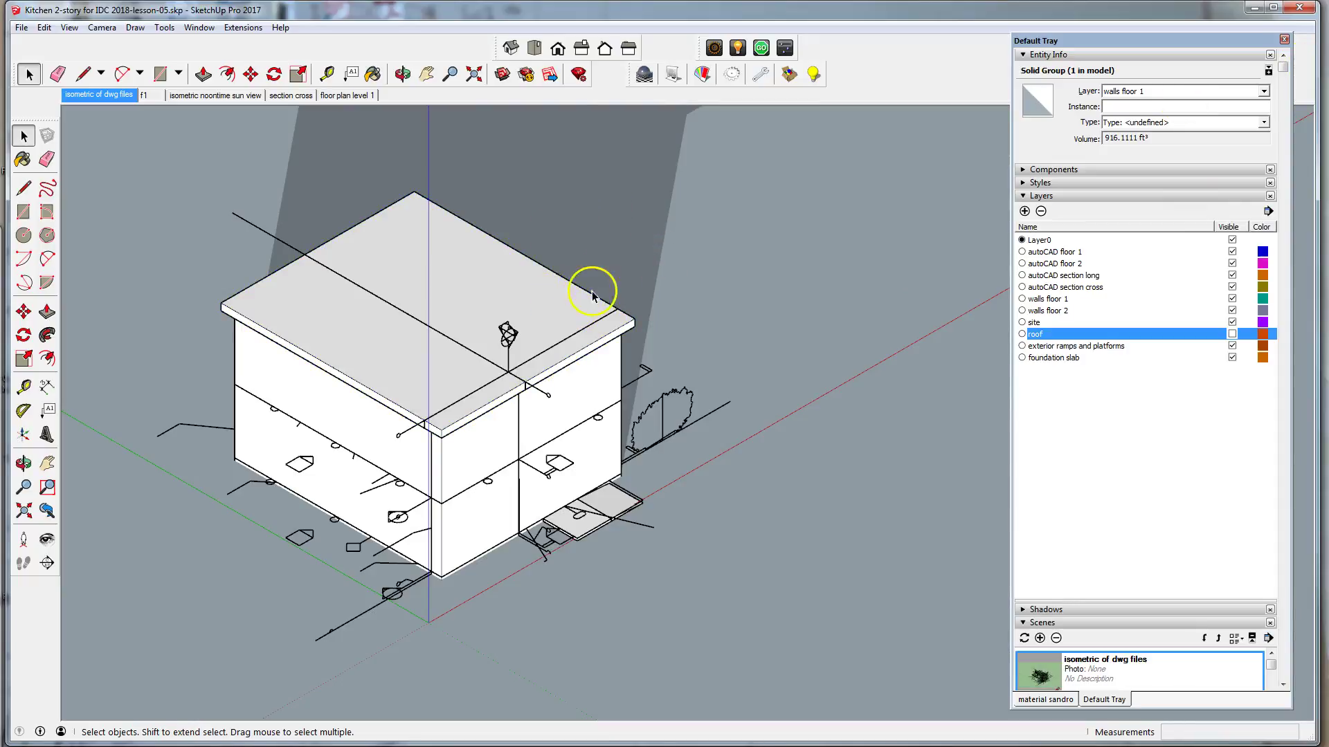
left_click(555, 284)
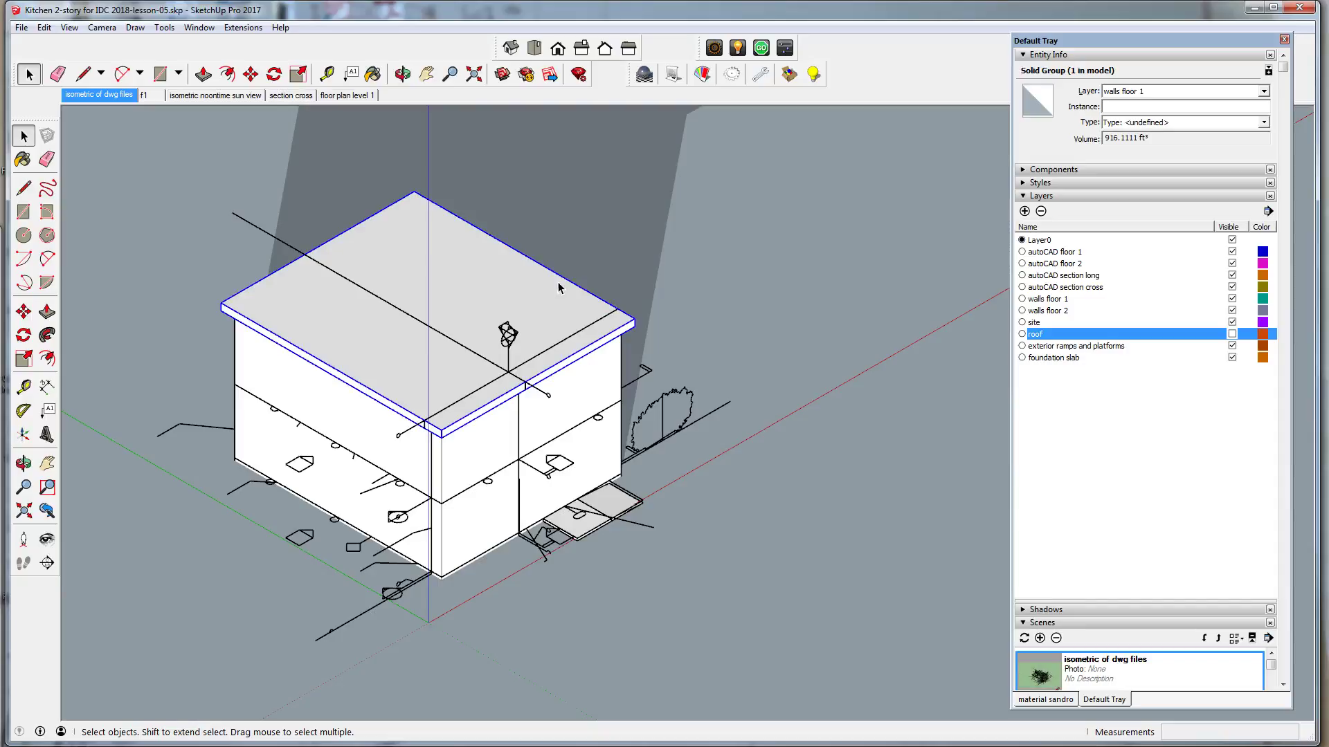
left_click(1263, 91)
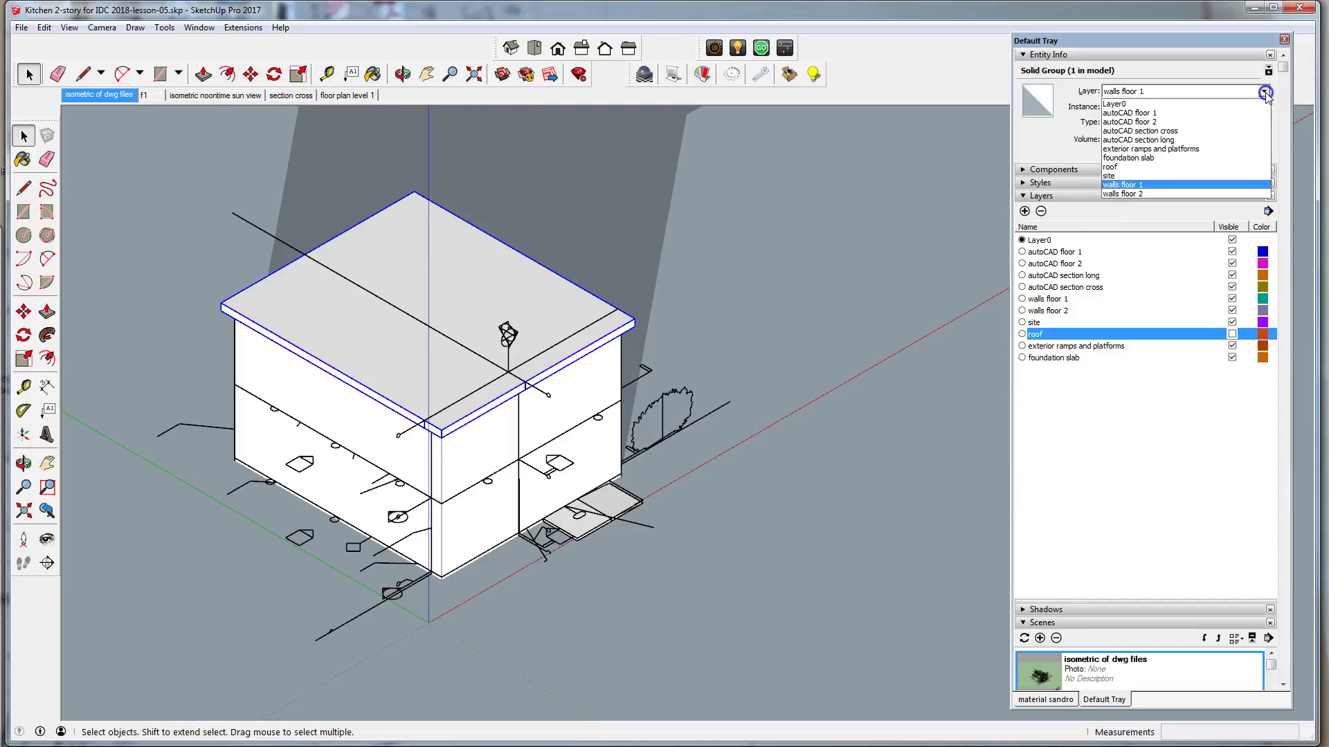
left_click(1135, 167)
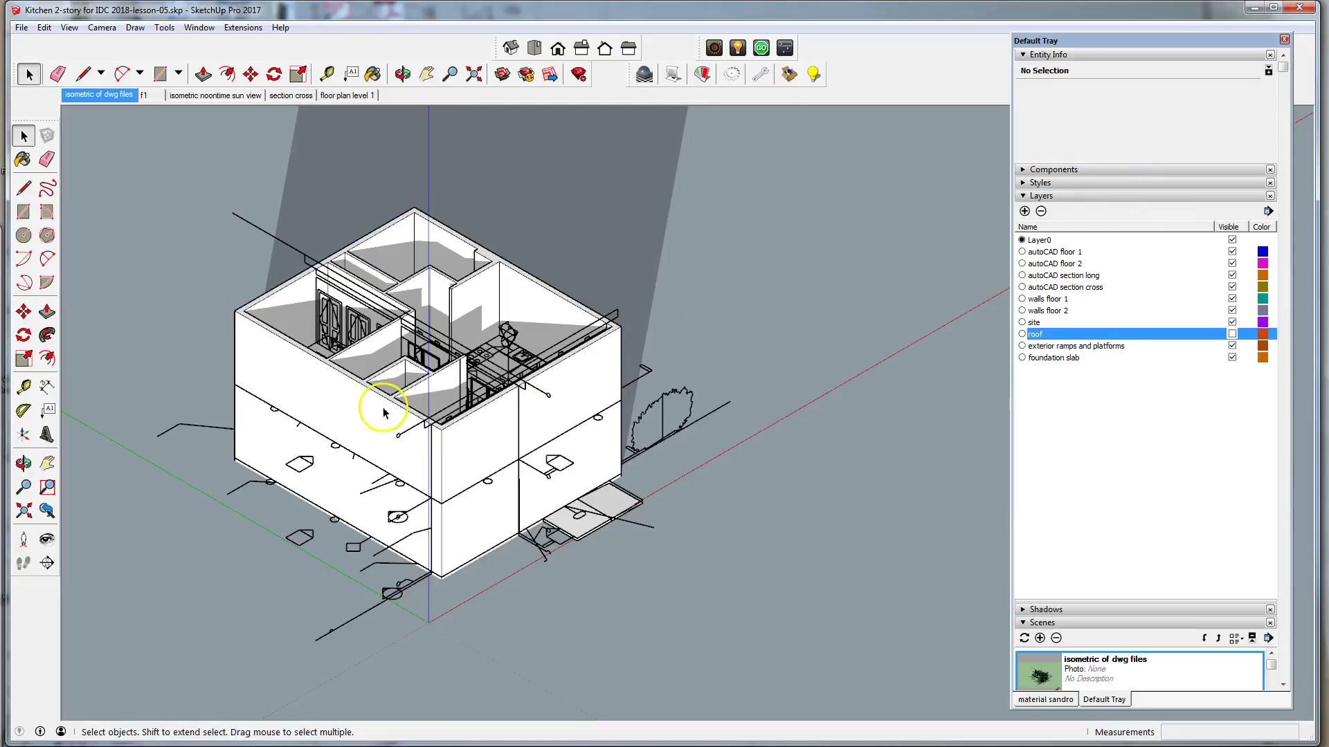
Hide the walls floor 2 layer to expose the upper-floor plan inside
left_click(592, 362)
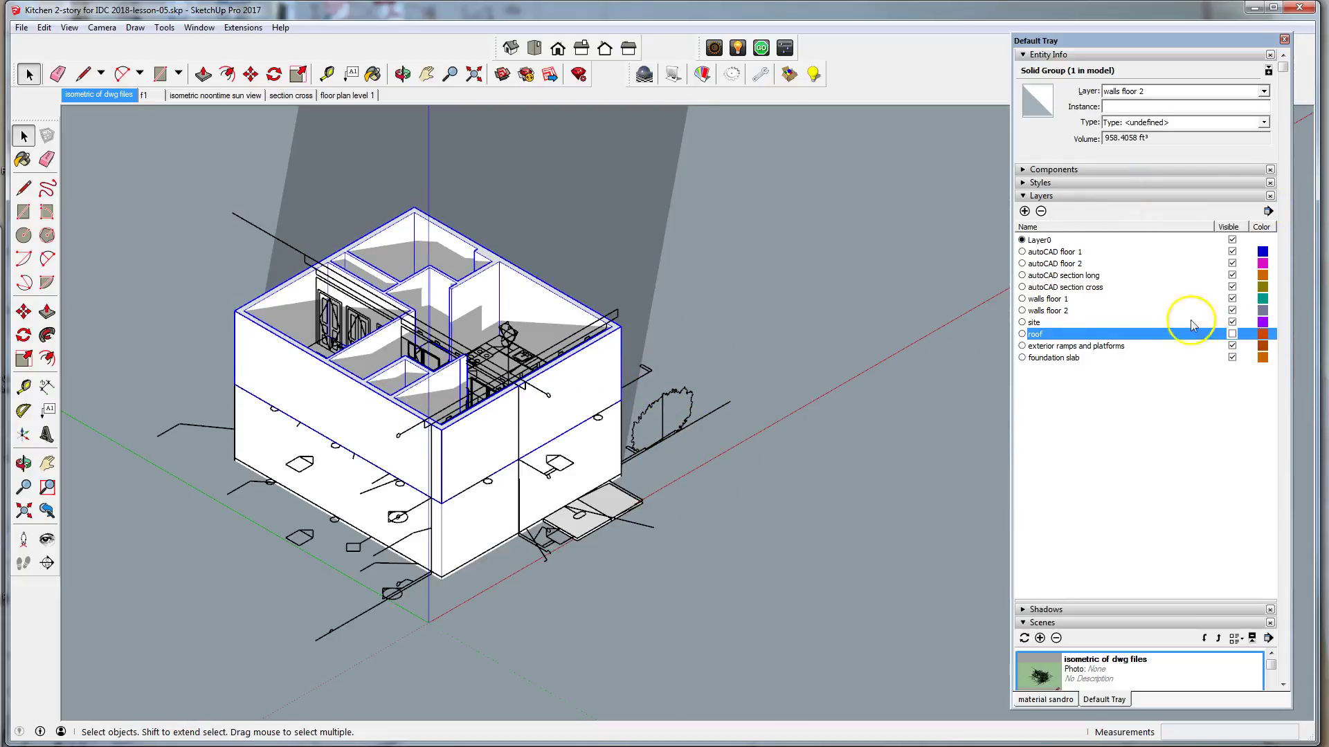
left_click(1232, 323)
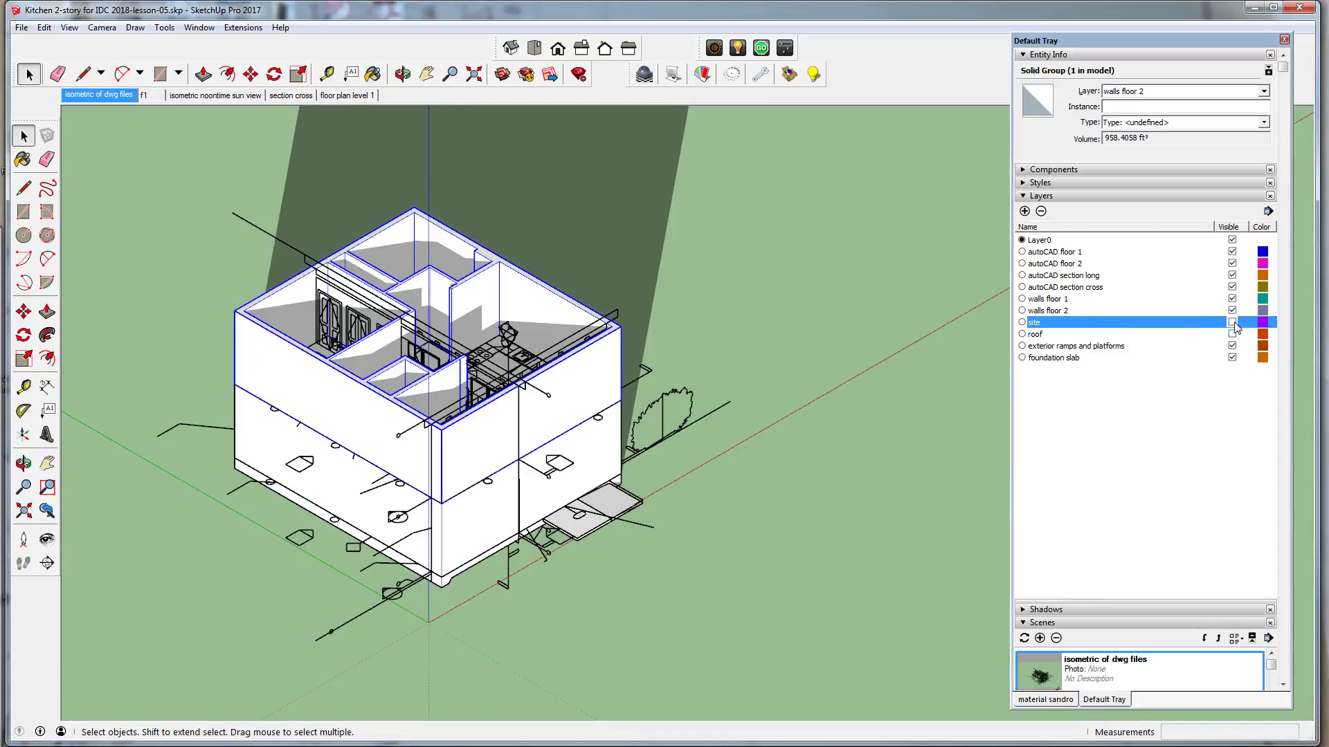
left_click(1232, 322)
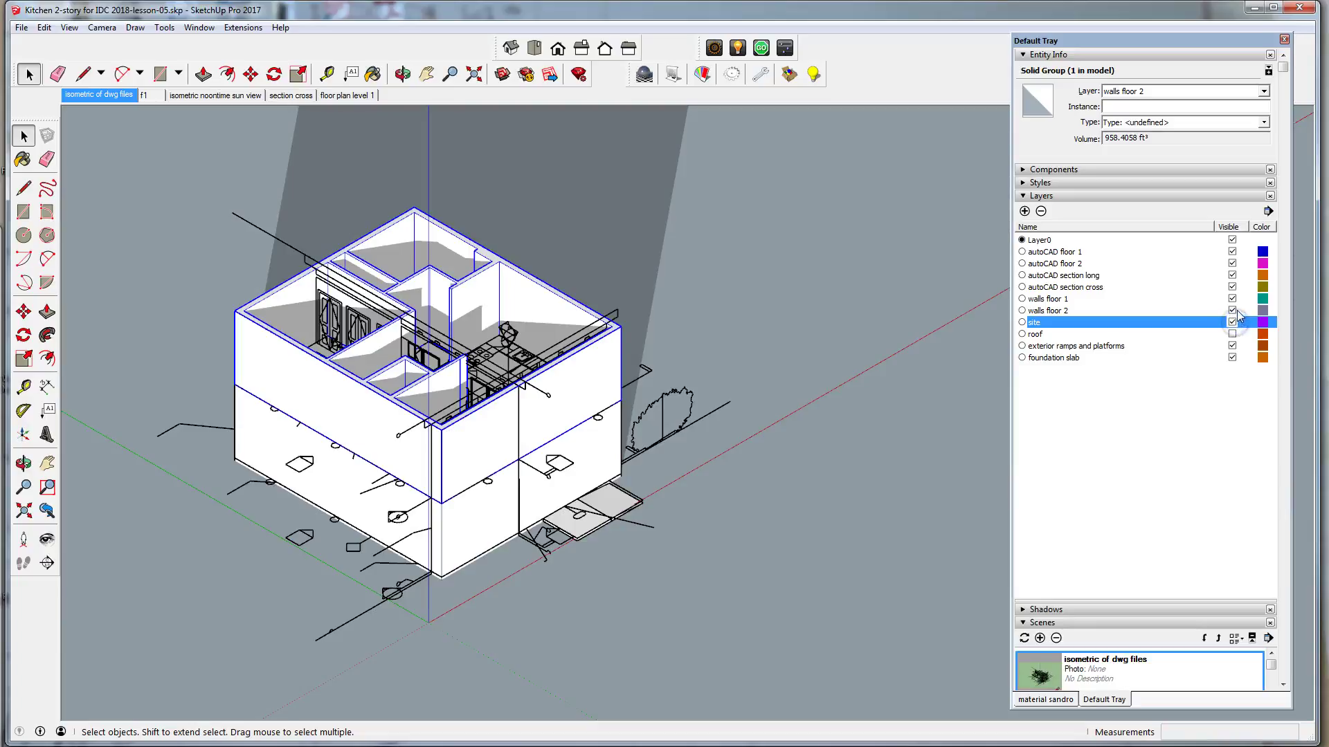
left_click(1231, 310)
left_click(537, 391)
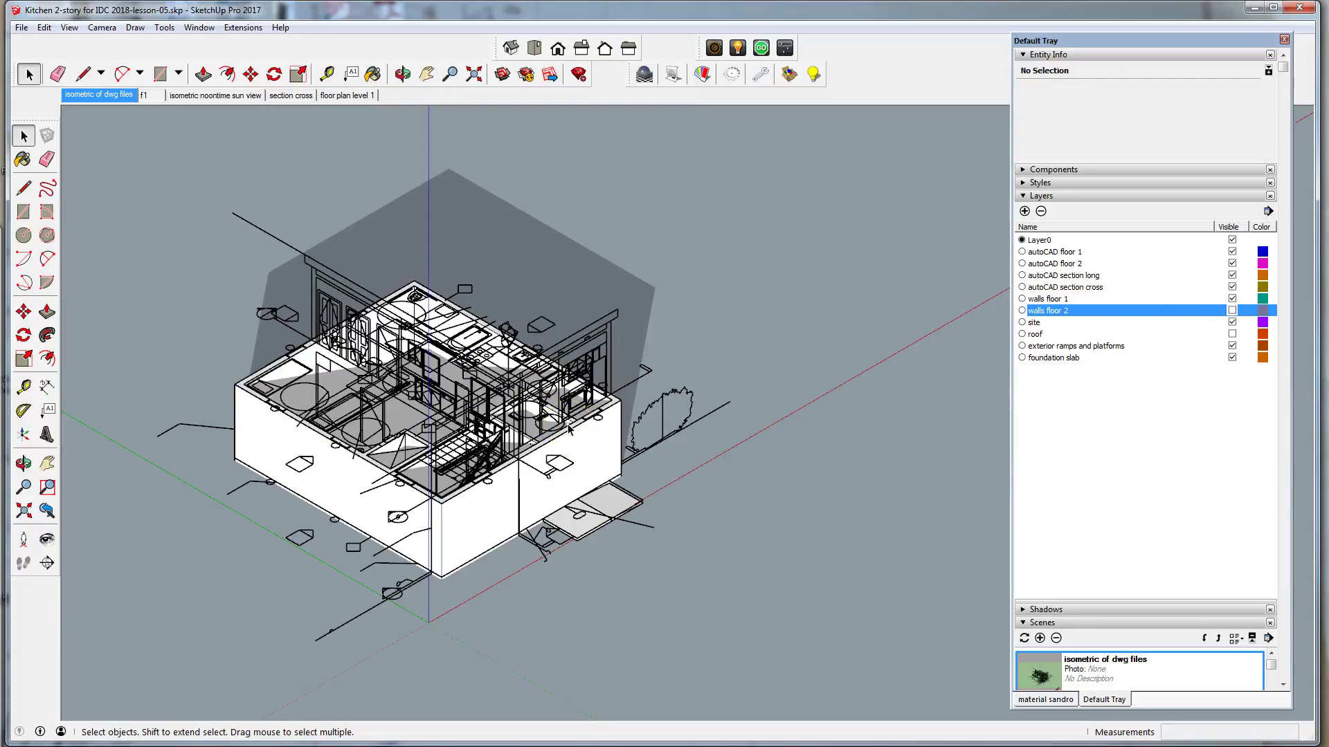
Hide the autoCAD section cross and autoCAD section long layers
left_click(1232, 287)
left_click(1232, 275)
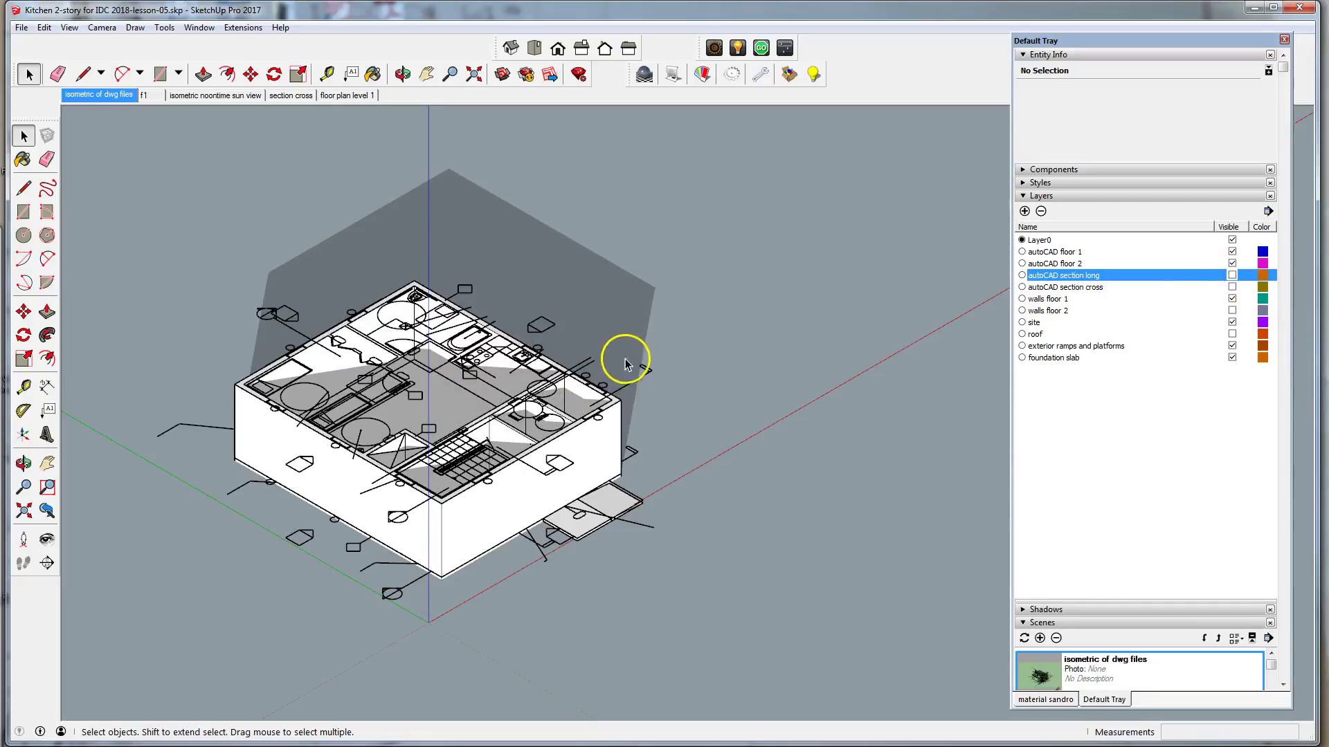
left_click(536, 325)
left_click(549, 337)
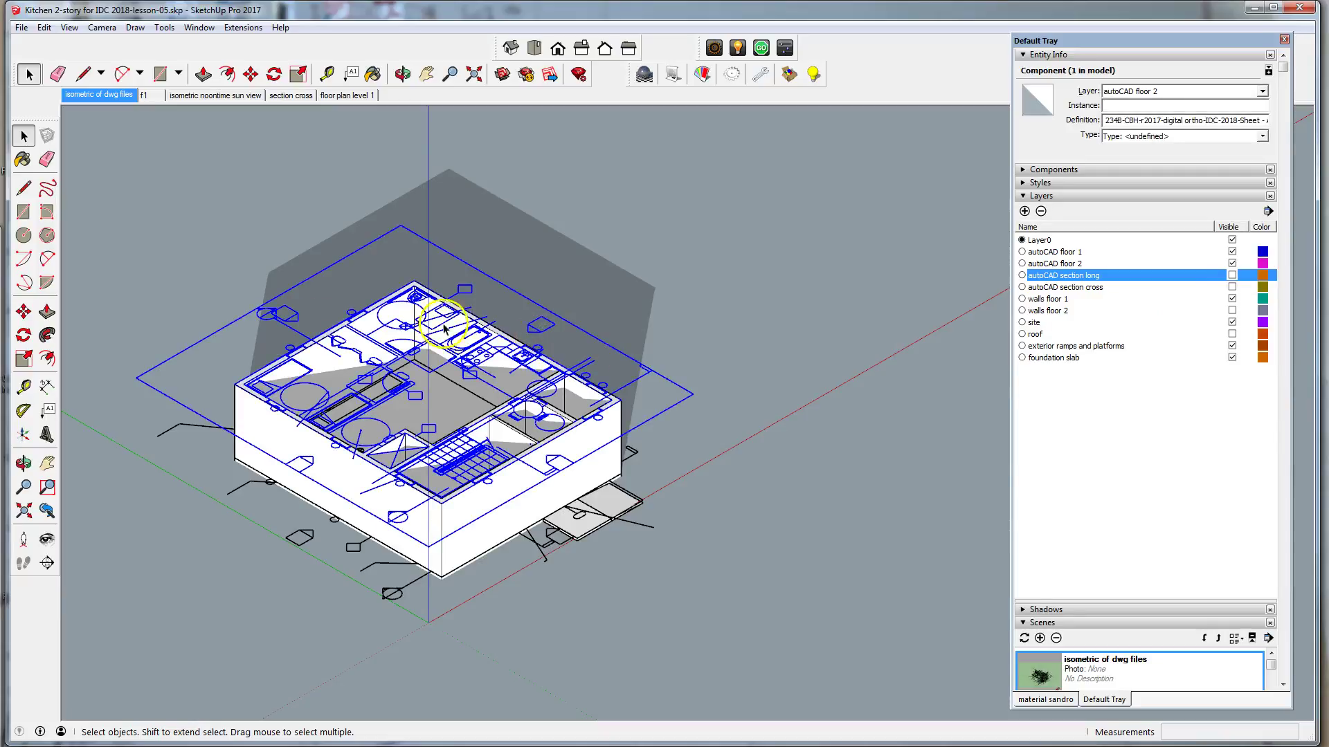
scroll(253, 403, "up", 5)
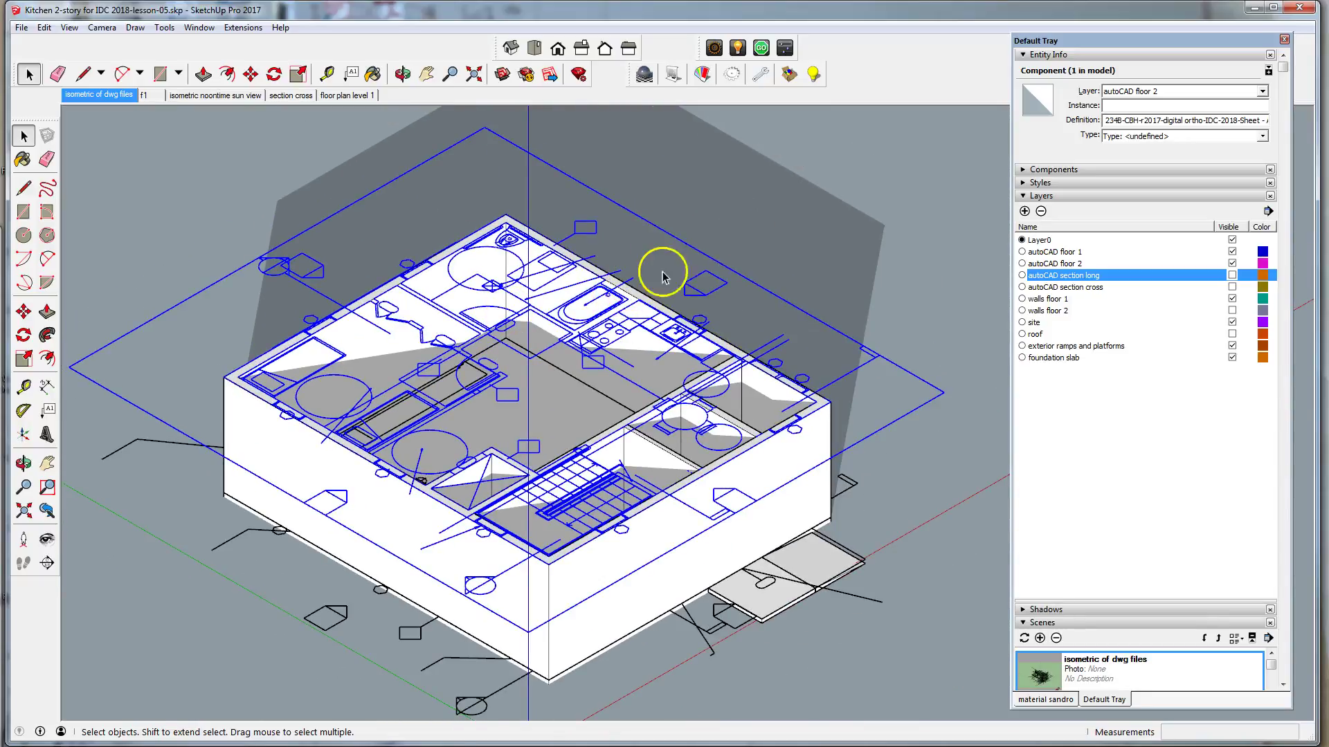
scroll(270, 353, "down", 2)
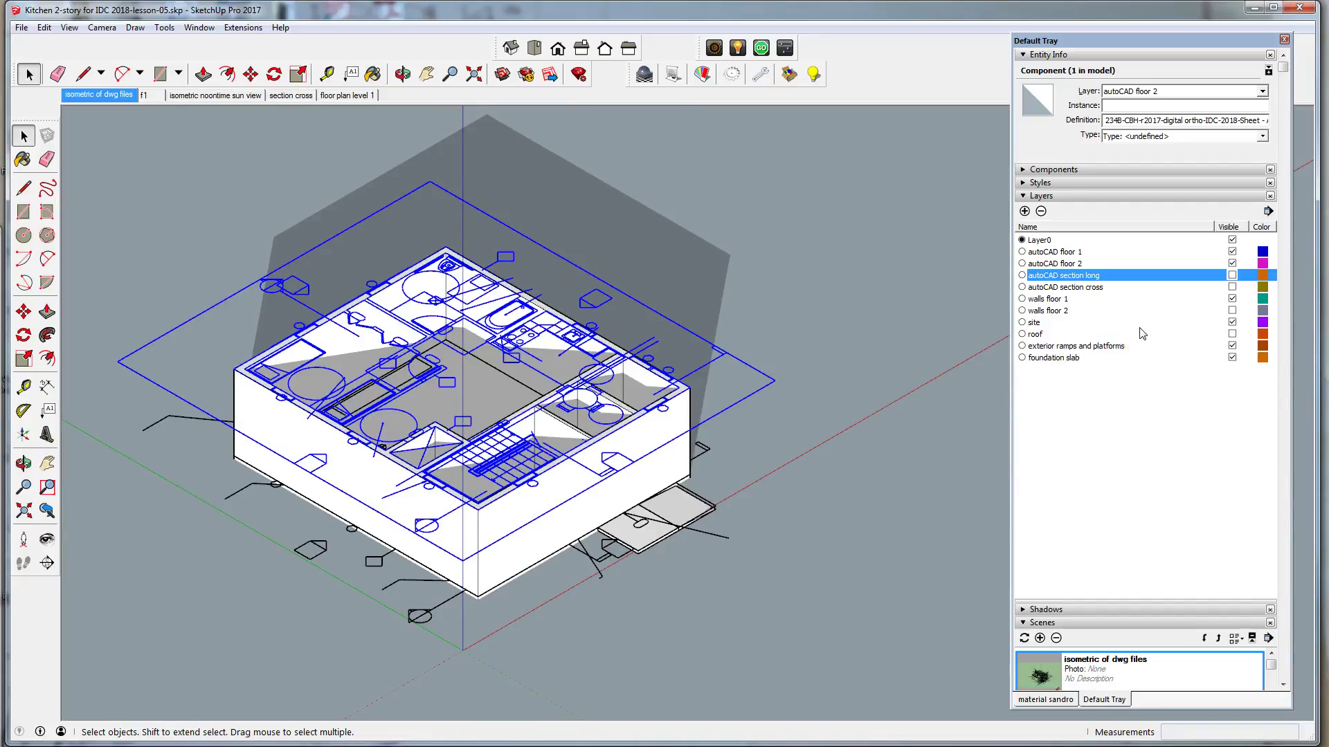
Hide walls floor 1, exterior ramps and platforms, and foundation slab, then select the remaining slab
left_click(1232, 299)
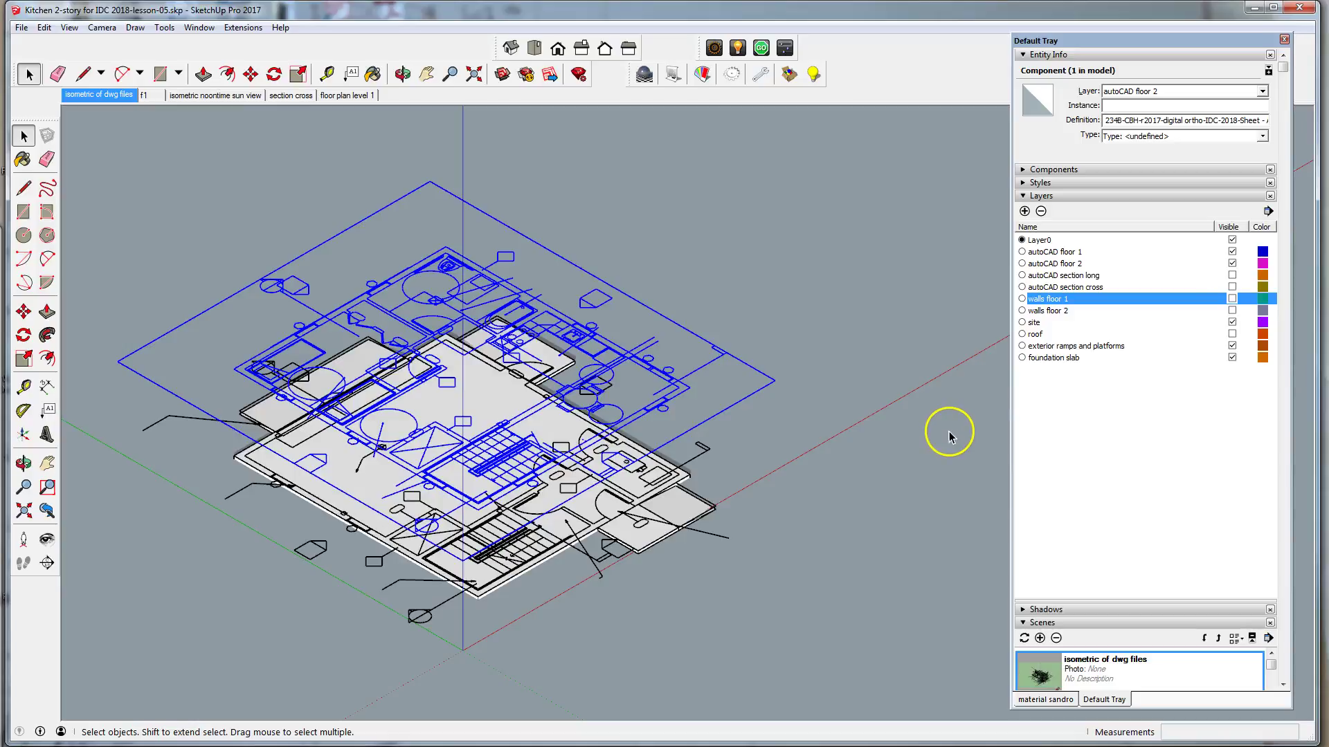
left_click(1232, 346)
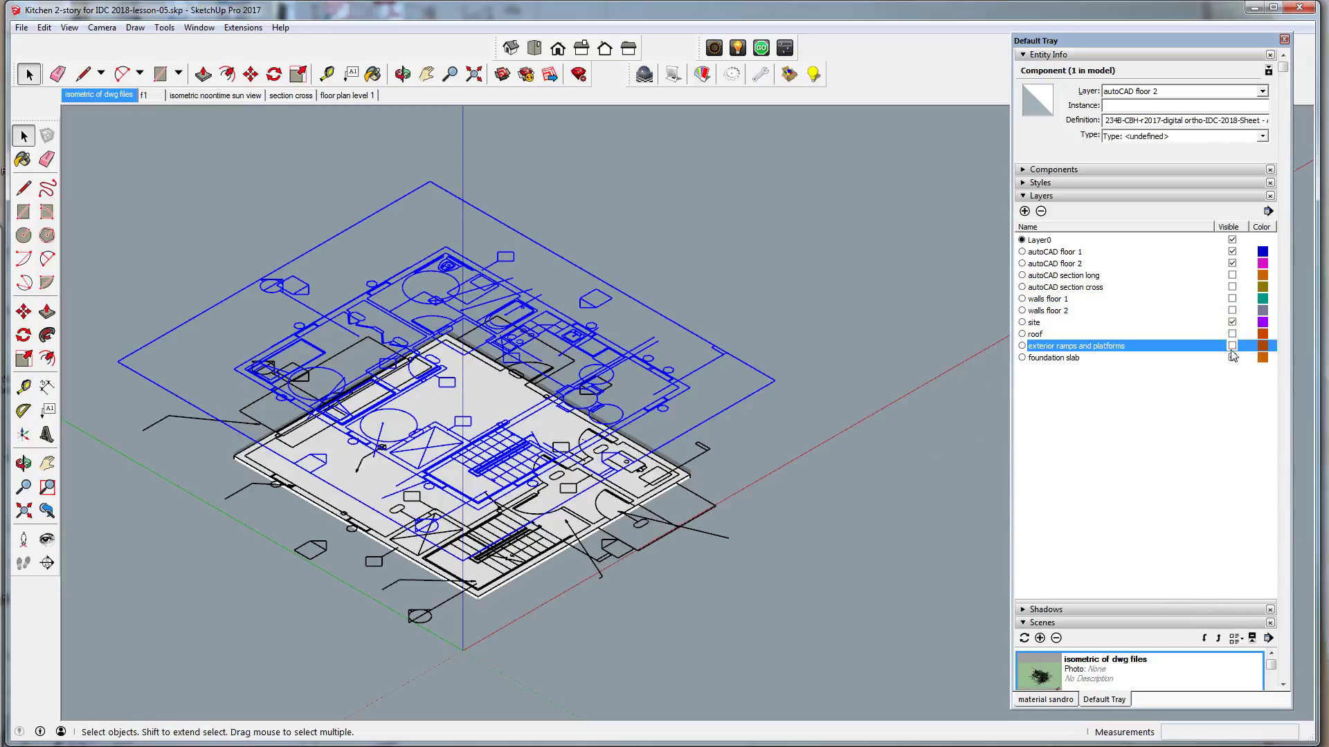
left_click(1232, 358)
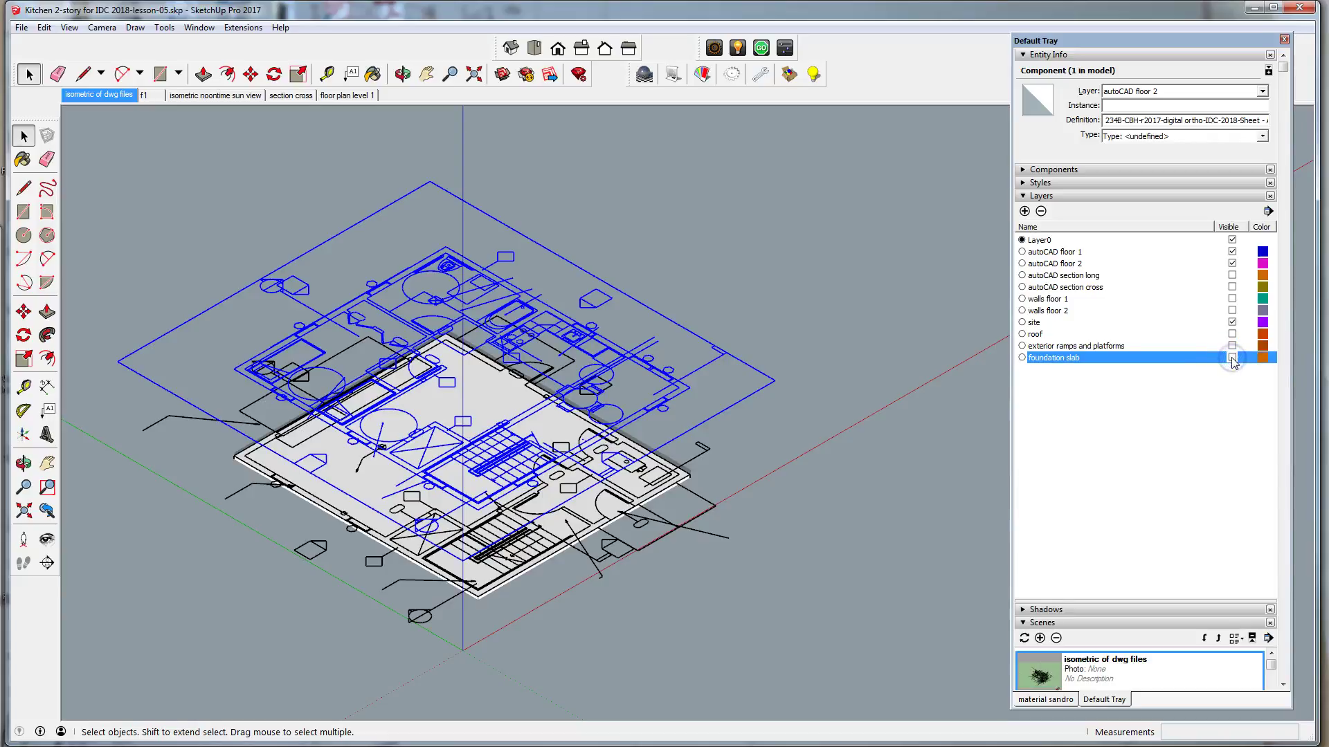
left_click(455, 392)
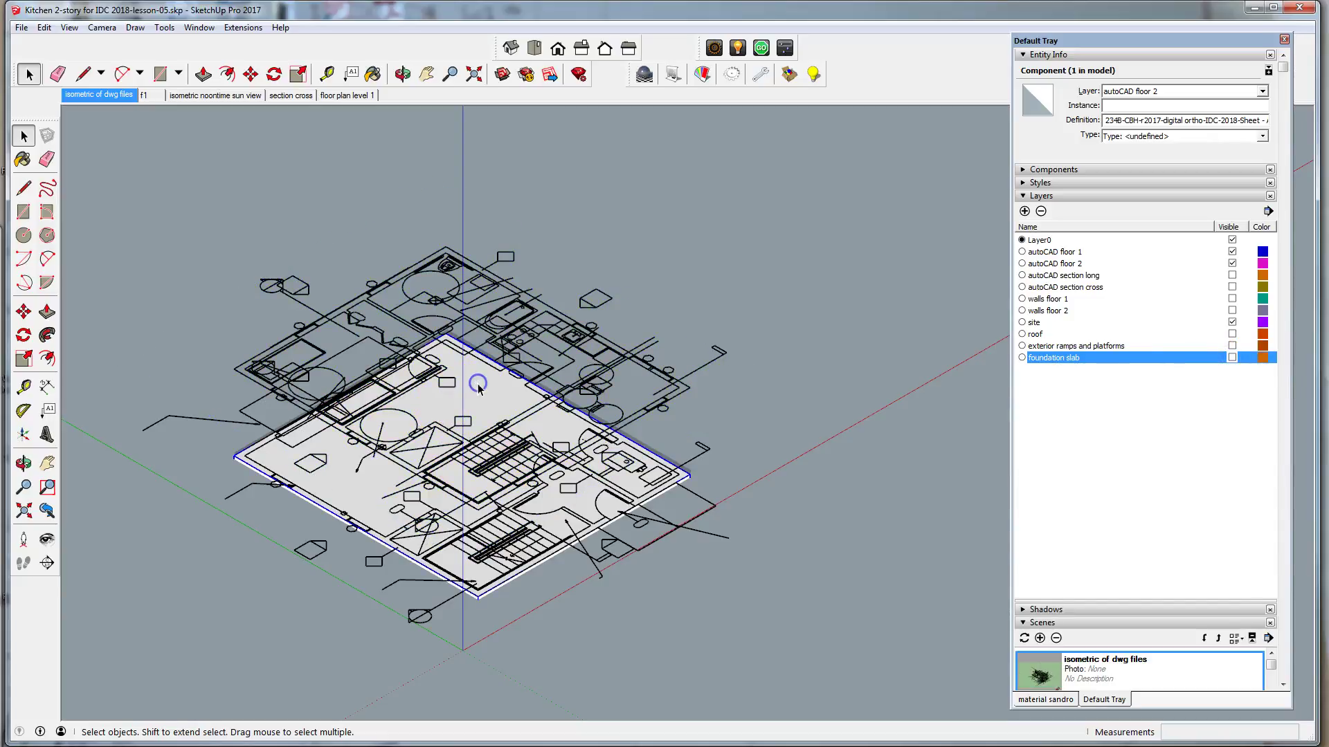
left_click(288, 476)
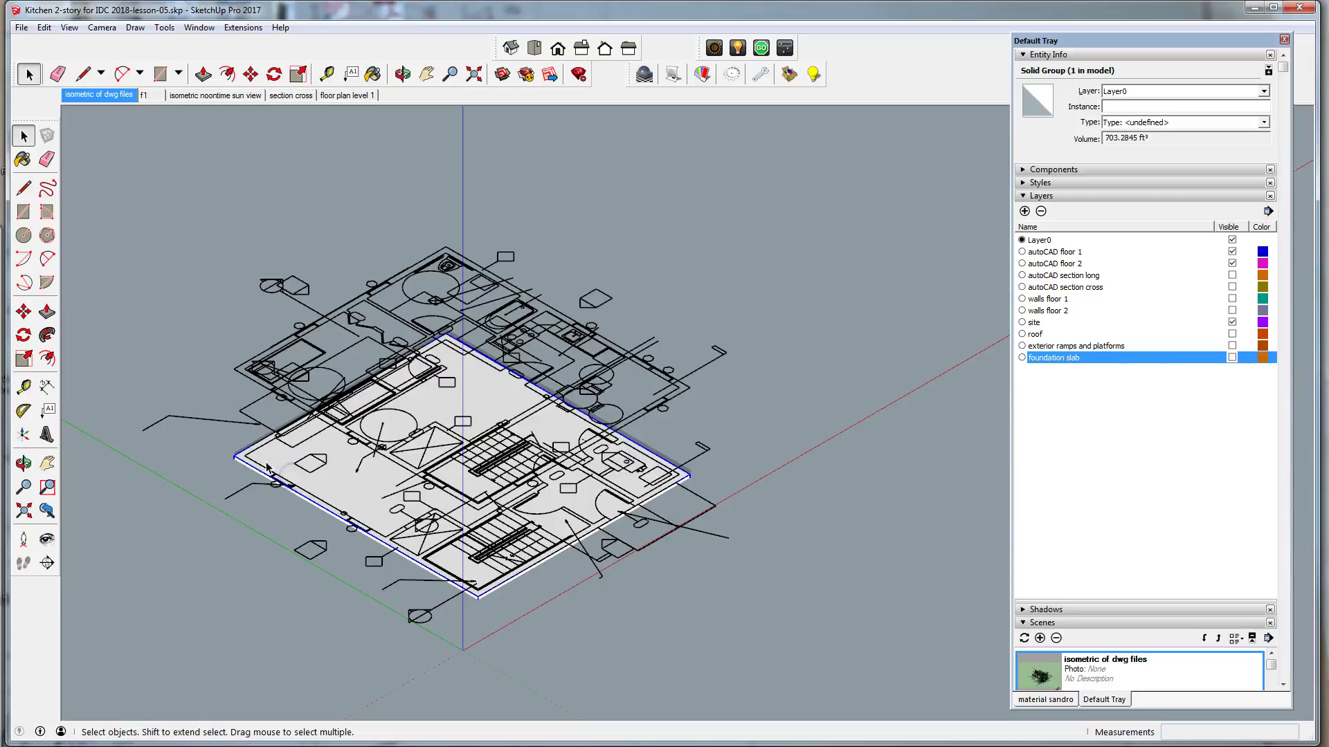
Put the slab group on the foundation slab layer
scroll(263, 472, "up", 5)
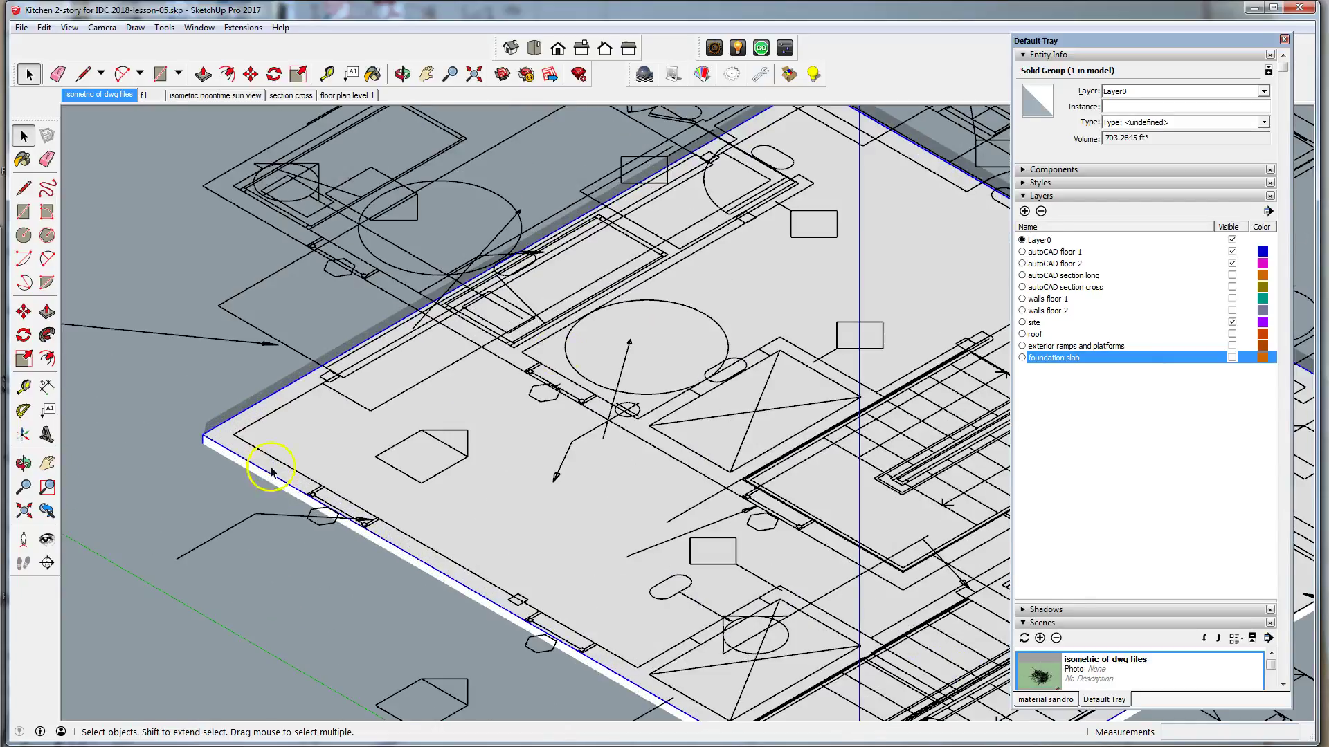
left_click(1263, 92)
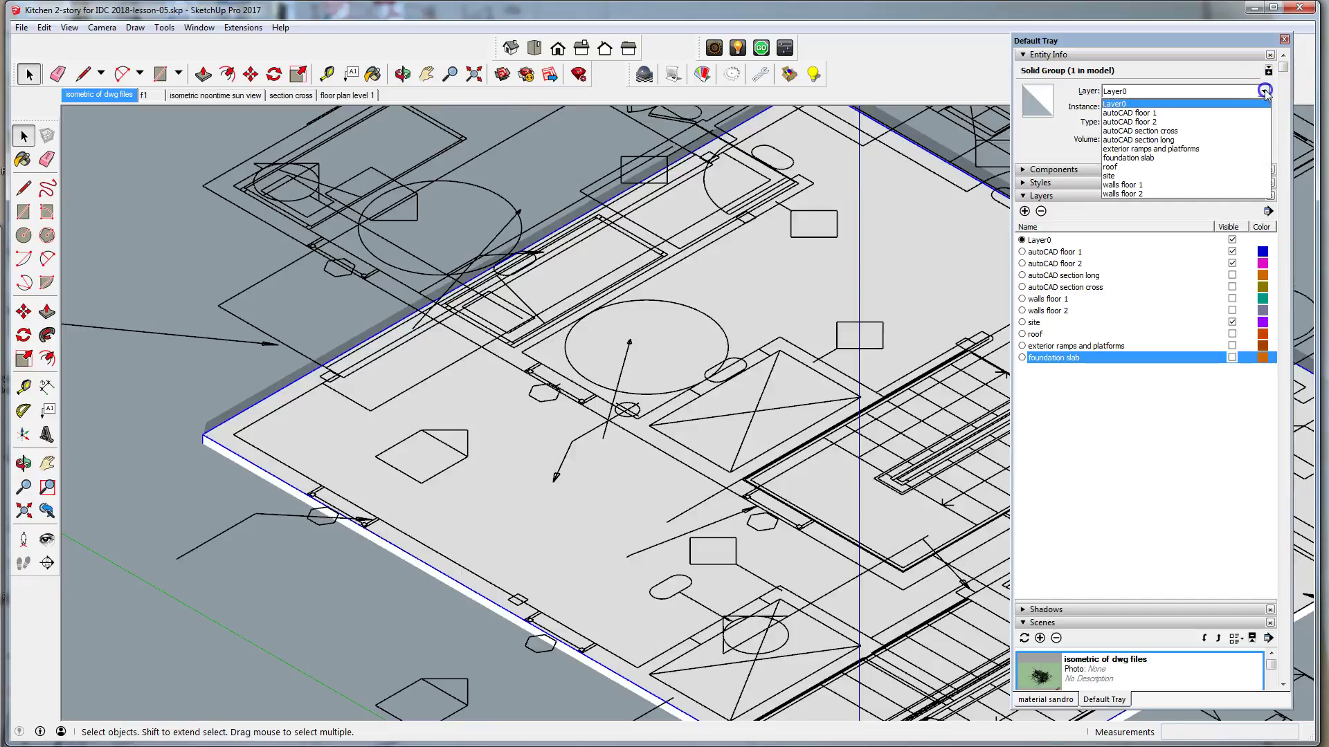
left_click(1128, 157)
left_click(287, 395)
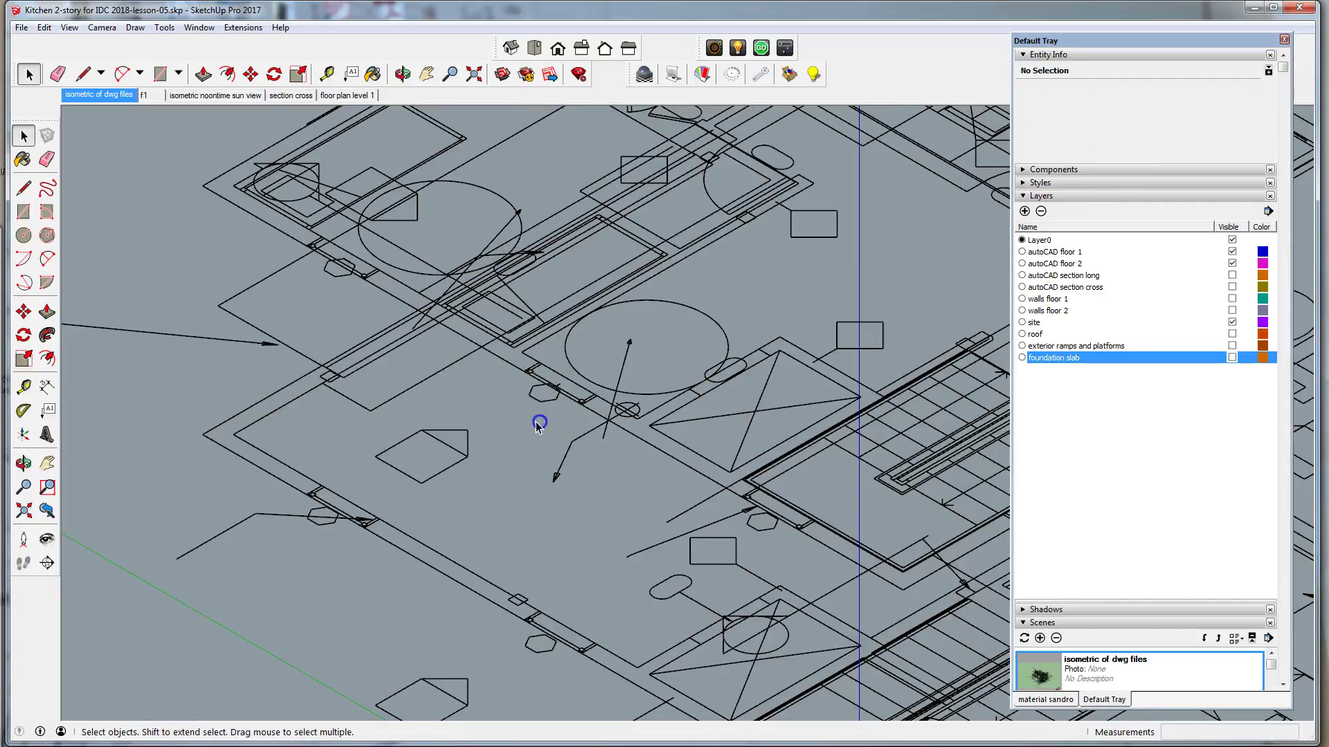
Hide the autoCAD floor 1 linework, leaving only the level-two plan
scroll(540, 418, "down", 4)
left_click(276, 418)
scroll(415, 406, "down", 3)
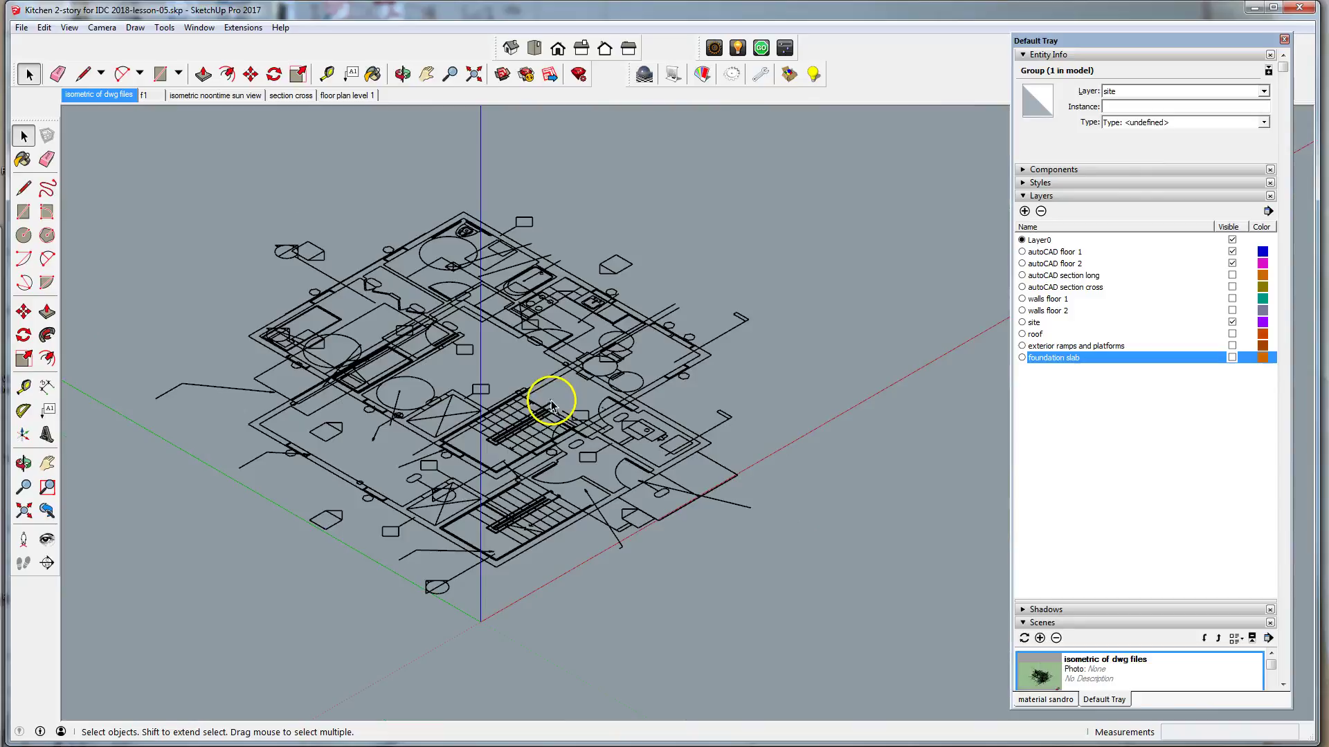
left_click(1232, 322)
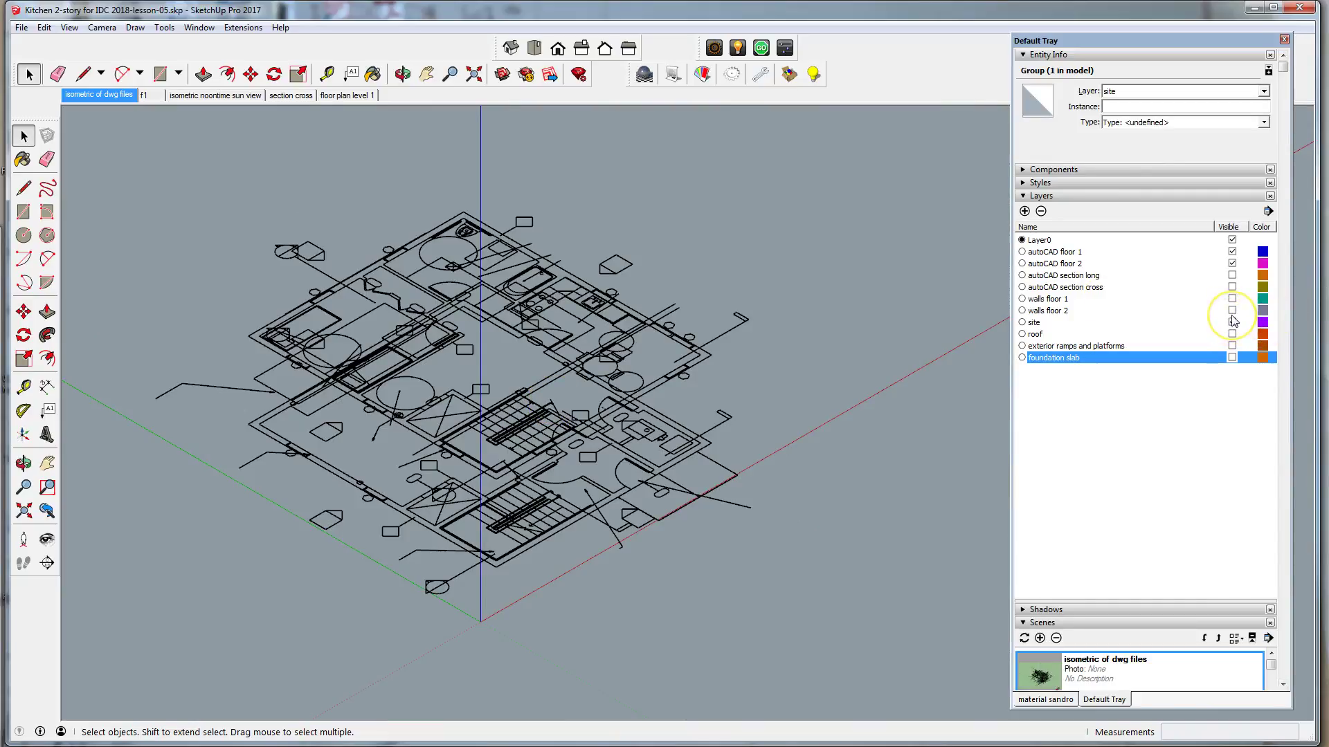
left_click(1232, 252)
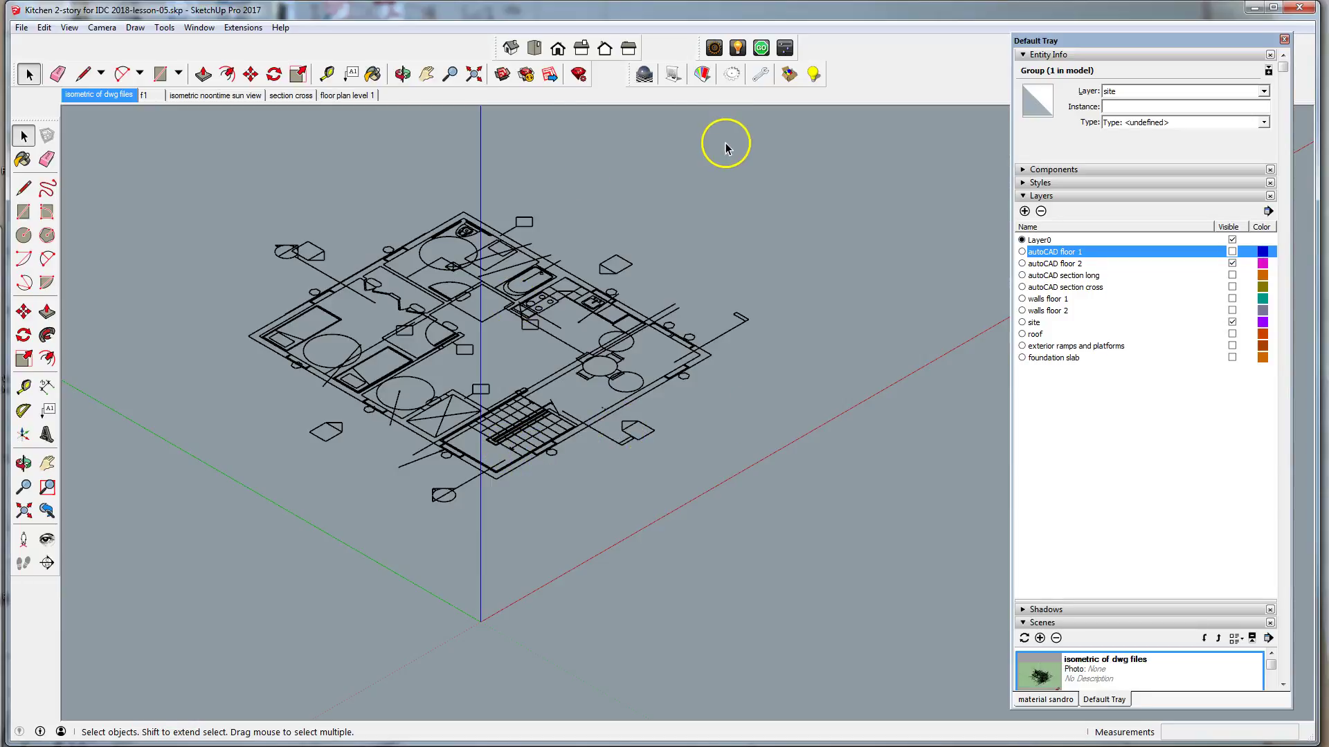
In Top view, draw a 26' 4" by 30' 4" rectangle over the level-two plan outline
left_click(535, 49)
scroll(426, 360, "down", 1)
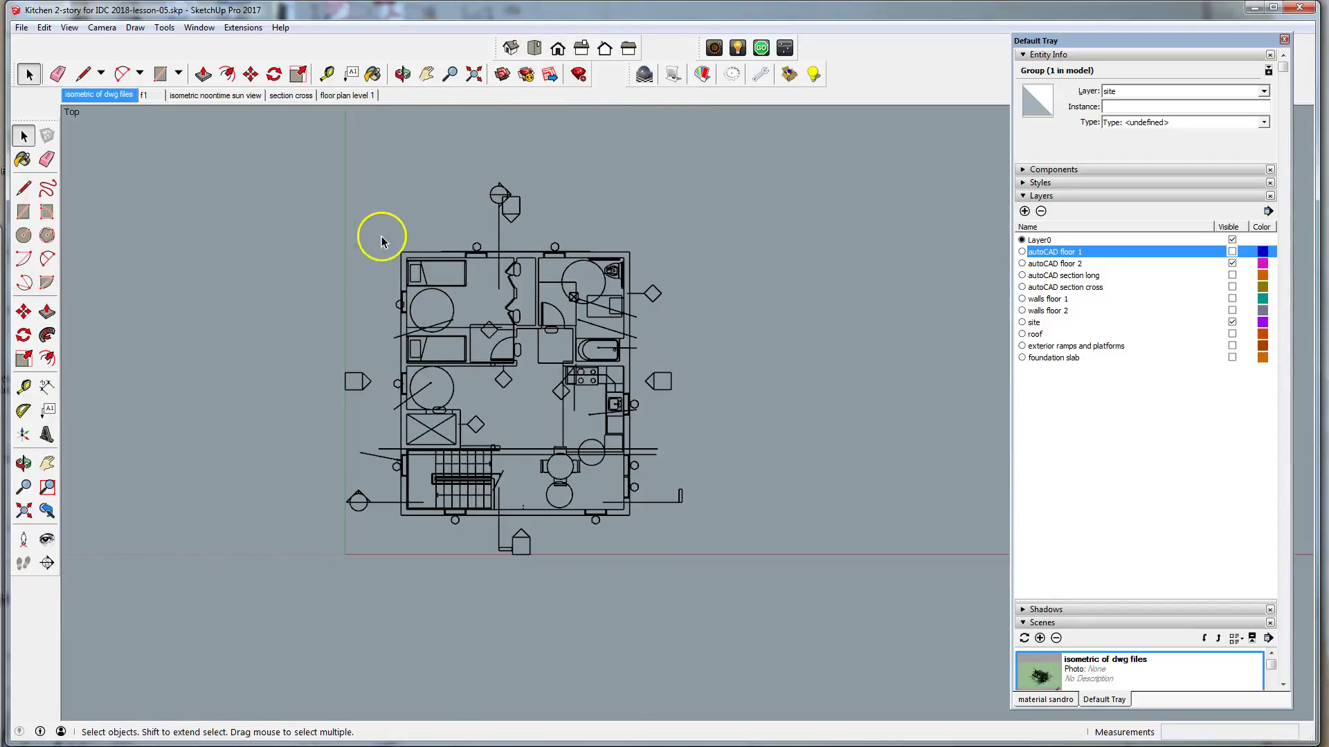
scroll(388, 242, "up", 1)
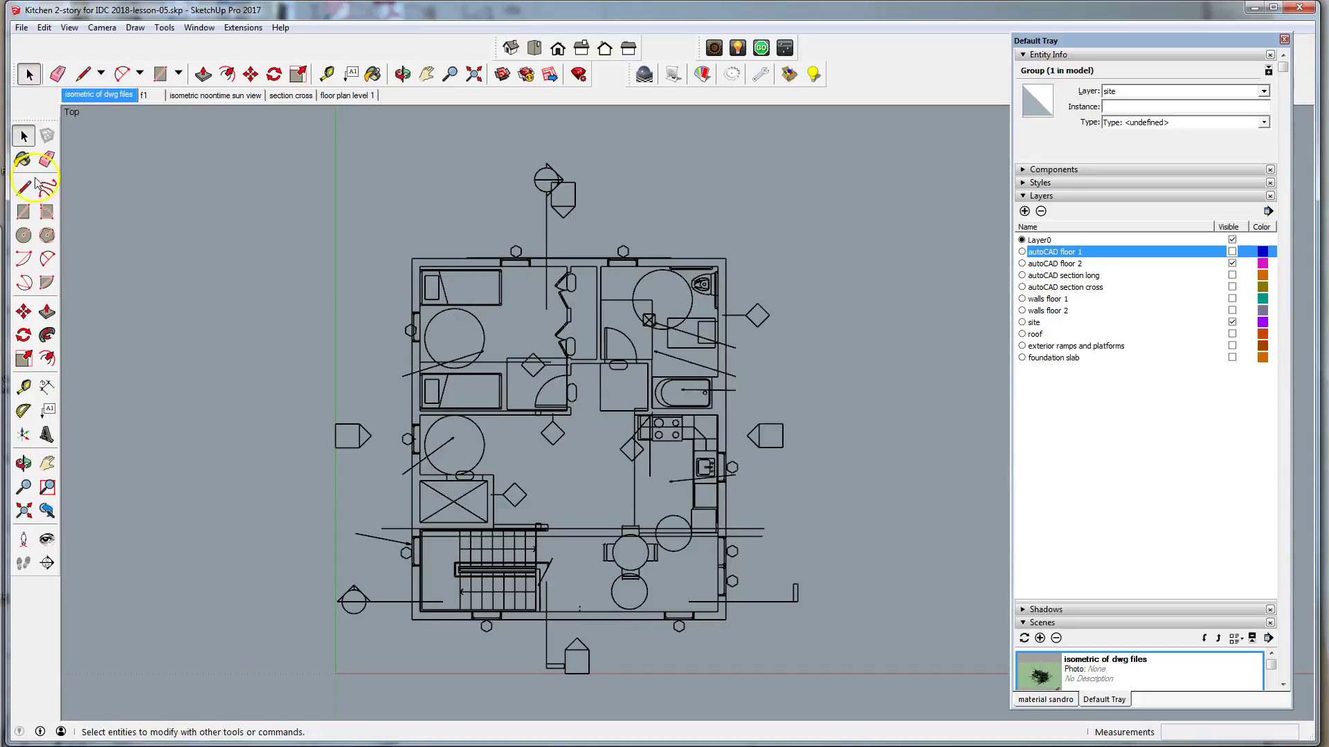
left_click(23, 212)
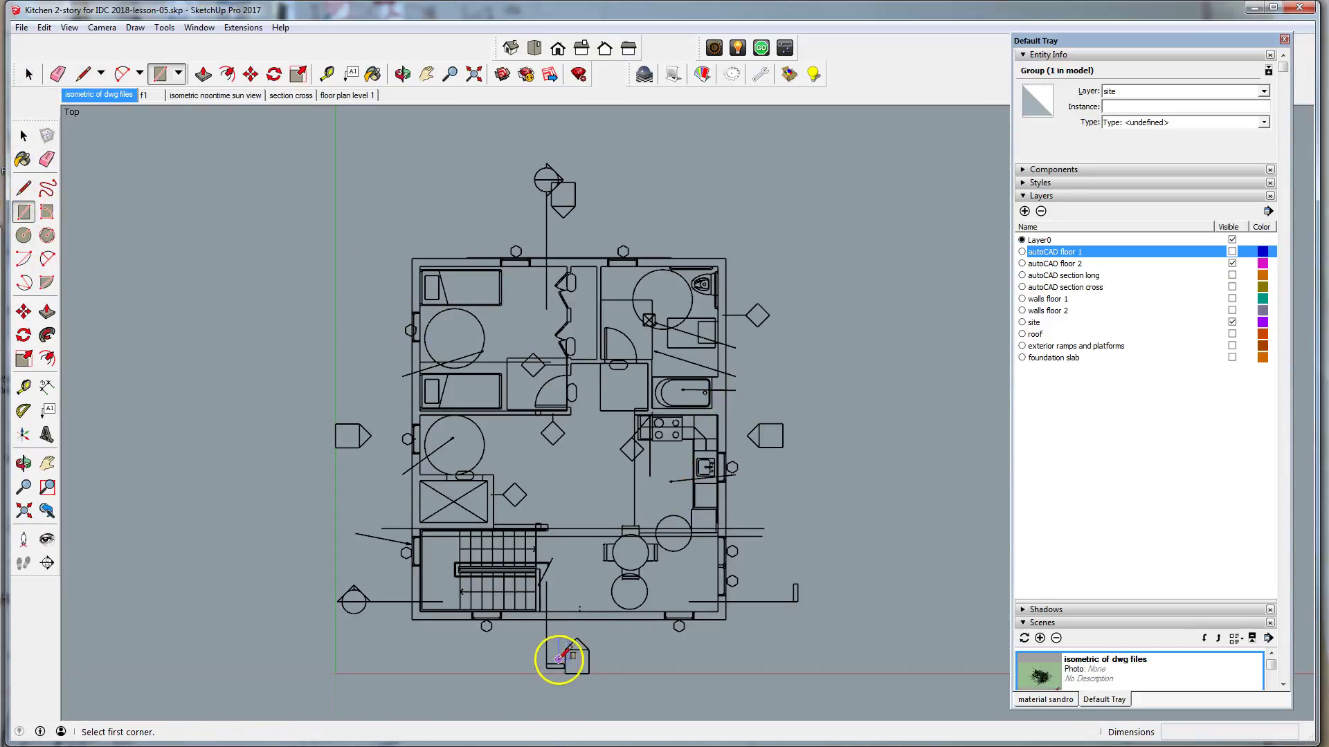
scroll(578, 644, "up", 2)
scroll(333, 605, "down", 3)
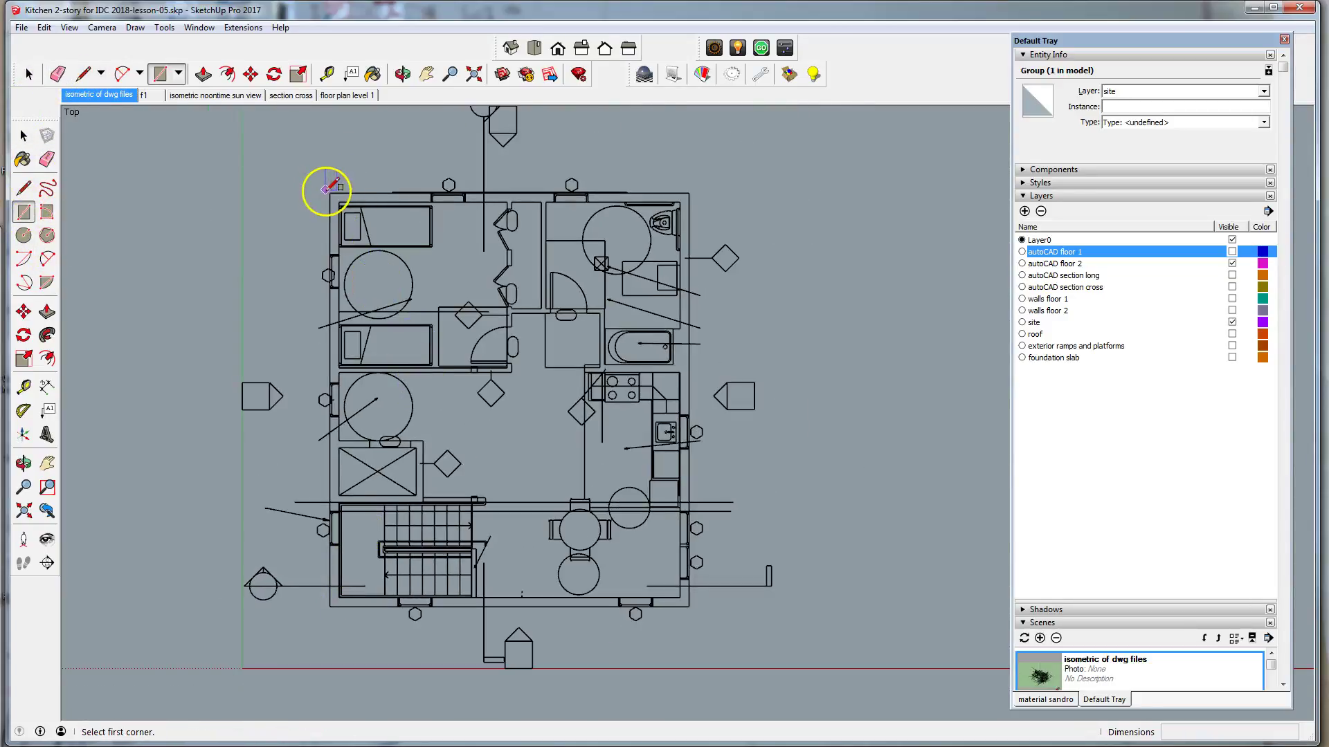
left_click(330, 193)
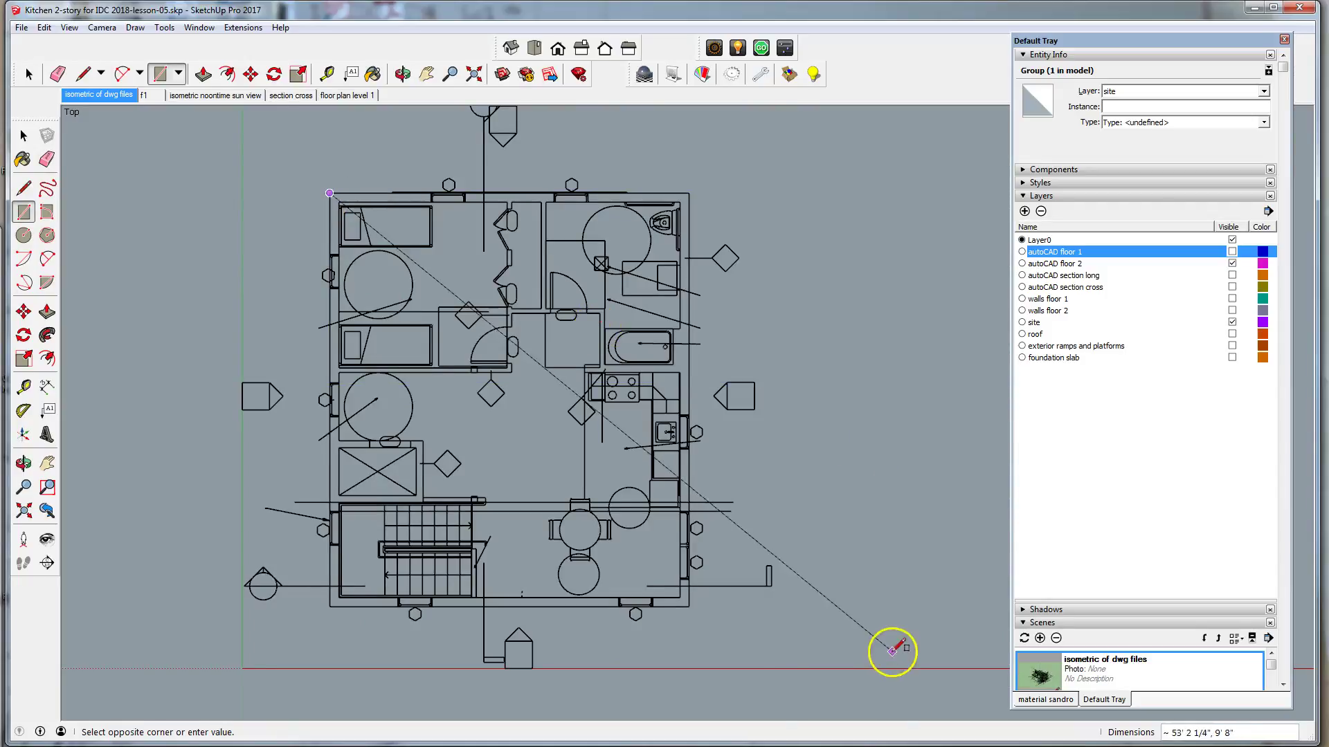
scroll(704, 605, "up", 2)
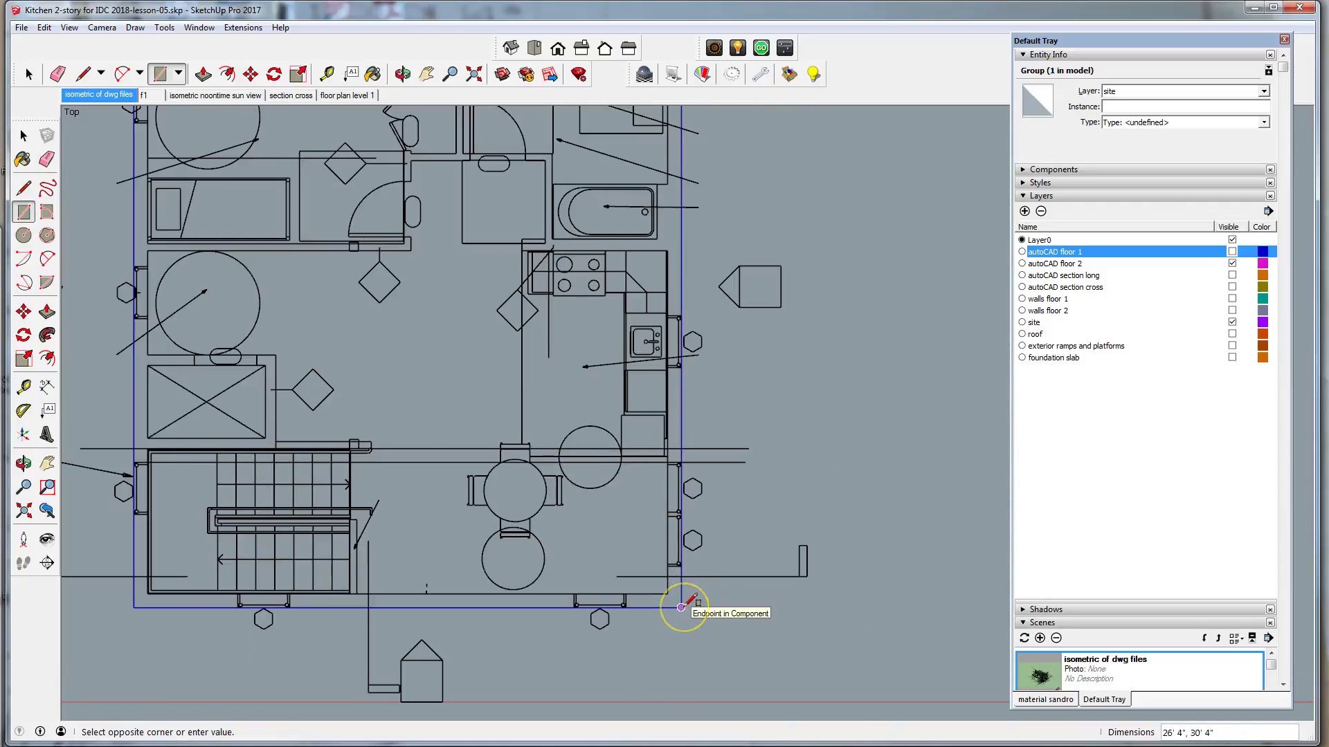
left_click(691, 606)
left_click(29, 74)
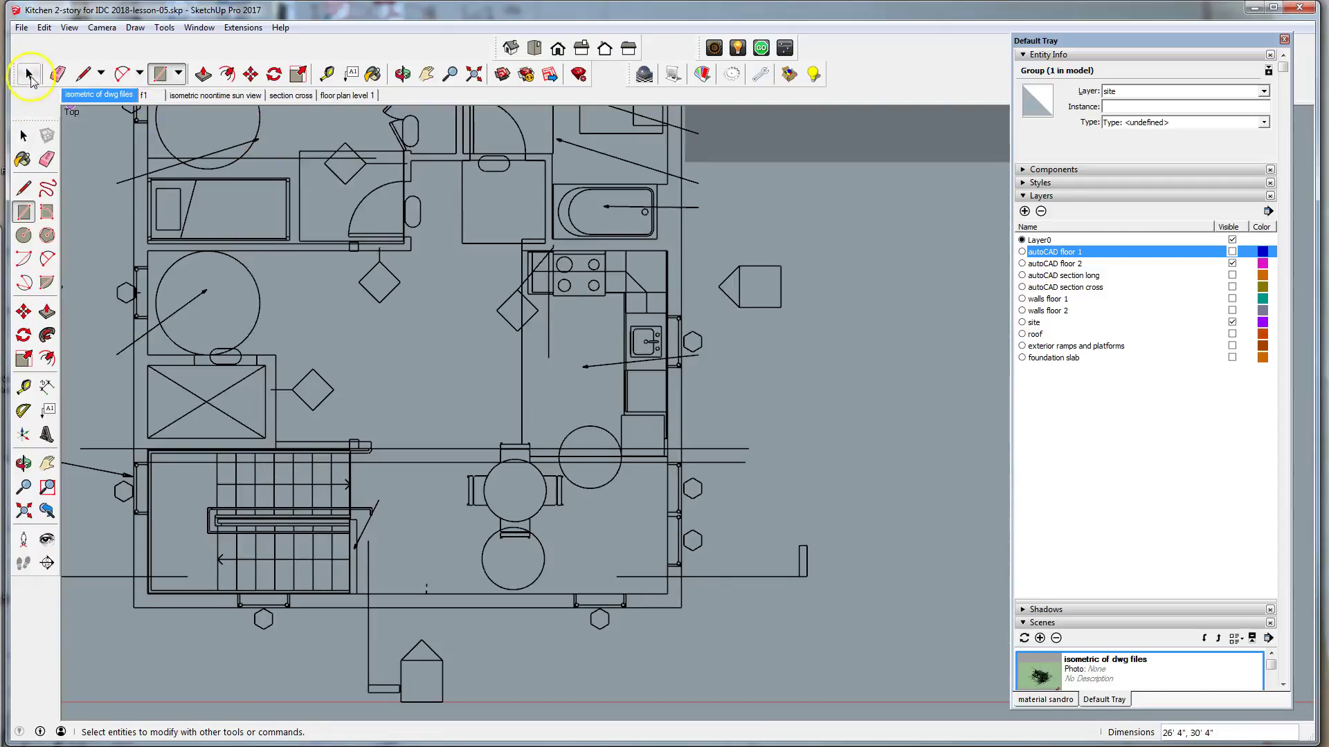
Orbit to a tilted 3-D view and select the new 798.7778 ft² floor face
left_click(474, 359)
scroll(641, 362, "down", 4)
middle_click_drag(549, 388, 630, 153)
scroll(569, 297, "up", 3)
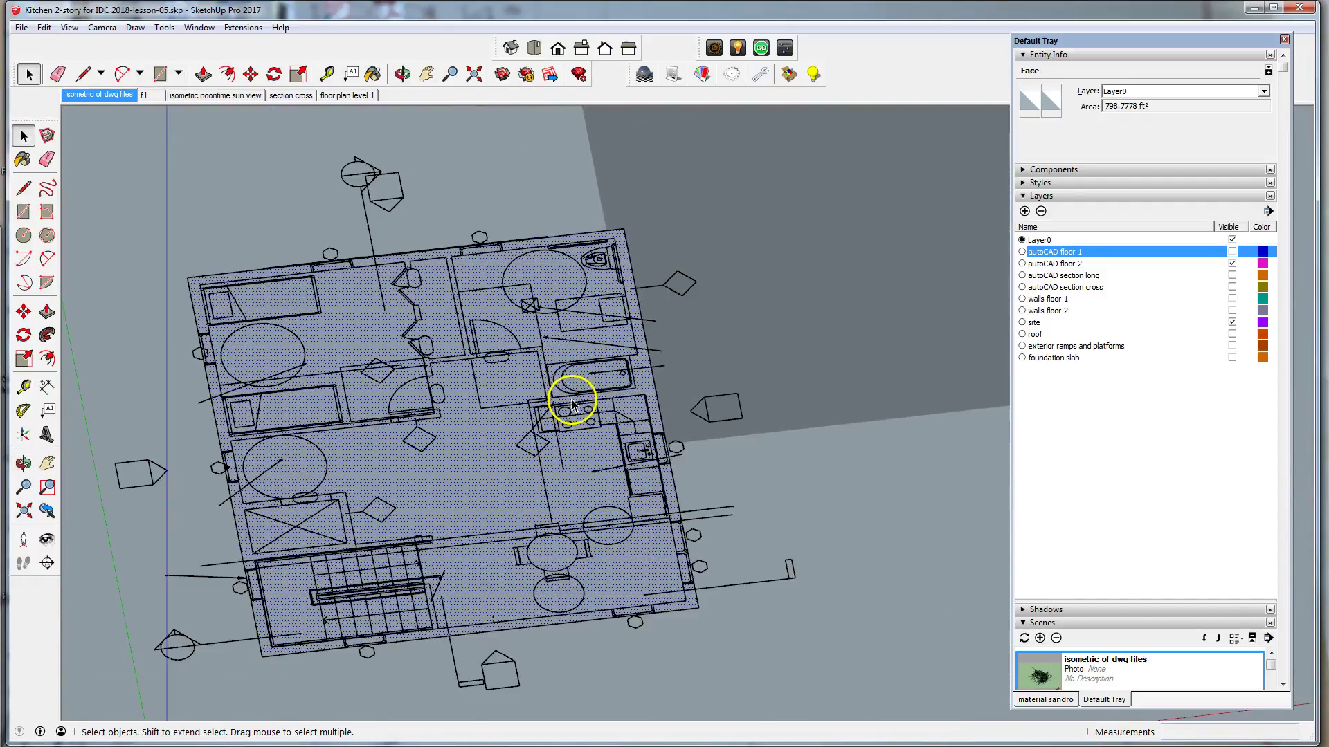
scroll(817, 267, "down", 1)
scroll(477, 623, "up", 2)
scroll(551, 415, "up", 3)
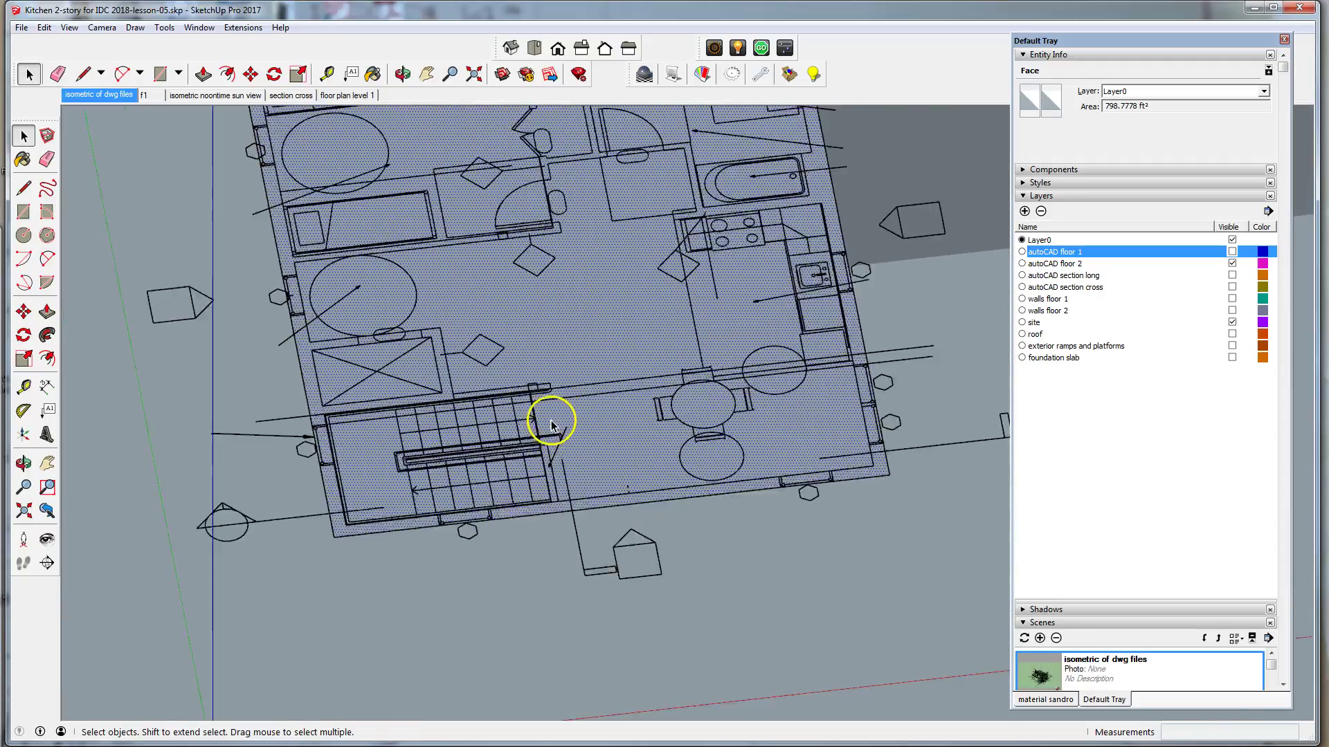
scroll(438, 405, "up", 2)
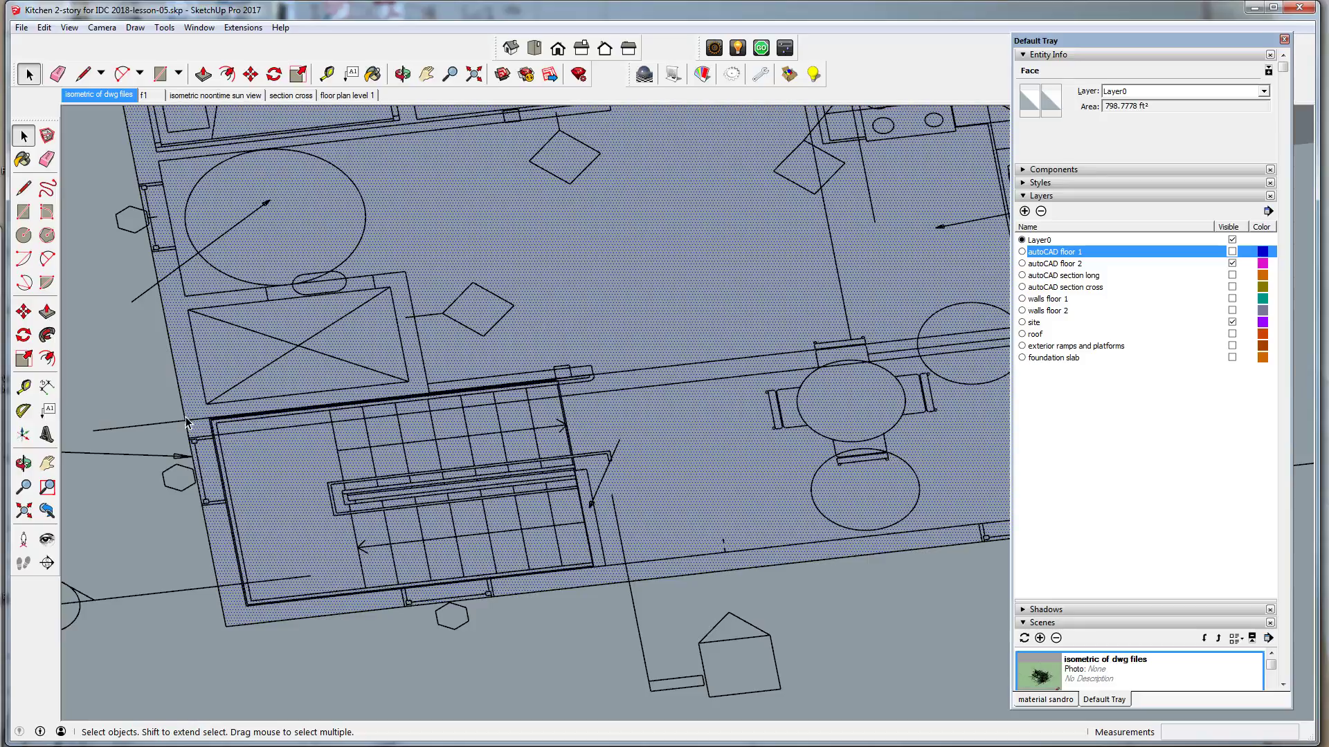
scroll(454, 614, "down", 5)
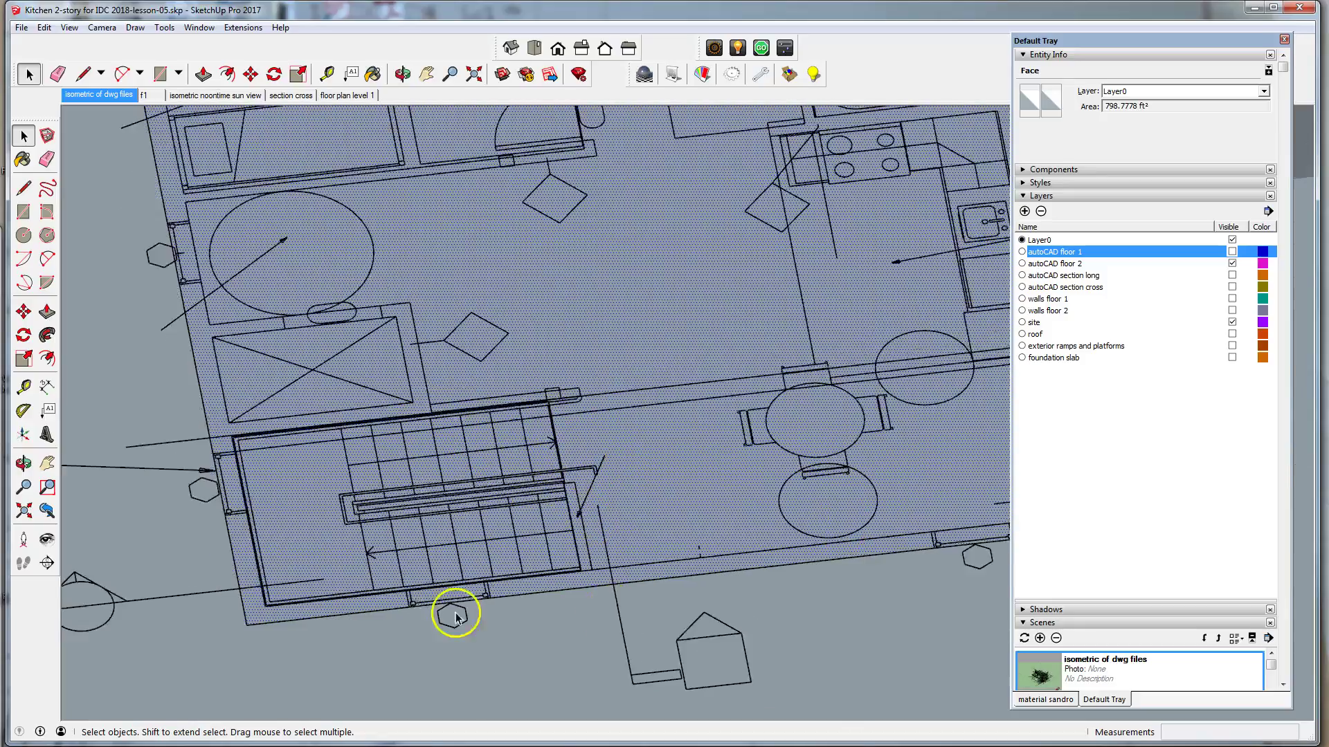
scroll(443, 609, "down", 2)
scroll(614, 519, "up", 3)
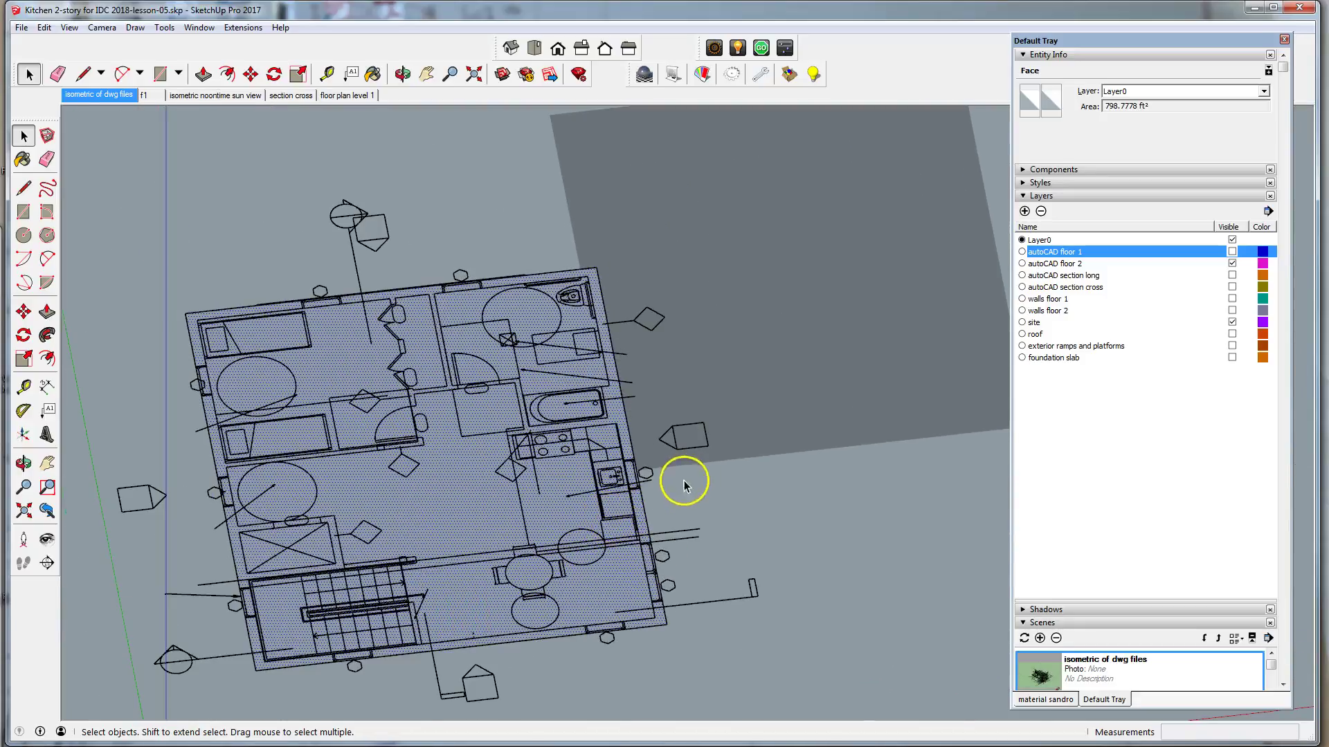
left_click(688, 647)
scroll(685, 644, "up", 3)
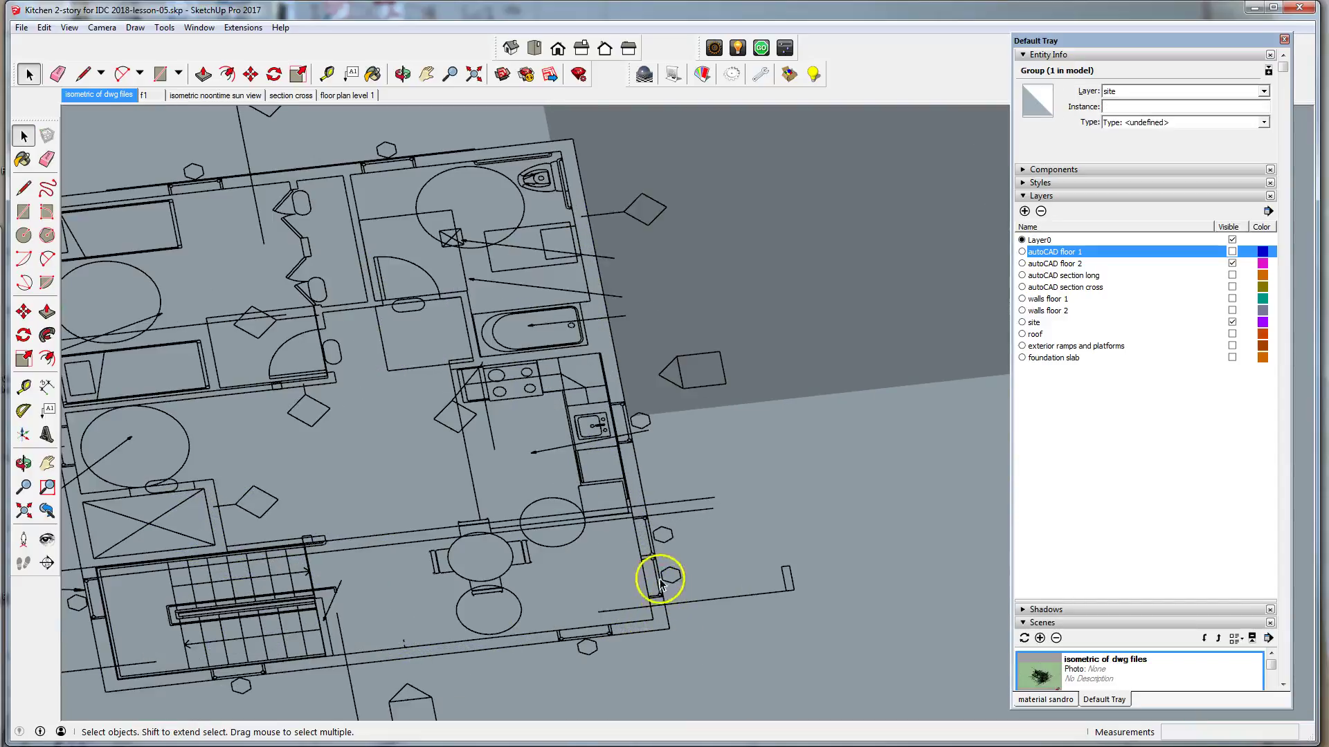
left_click(617, 567)
left_click(617, 569)
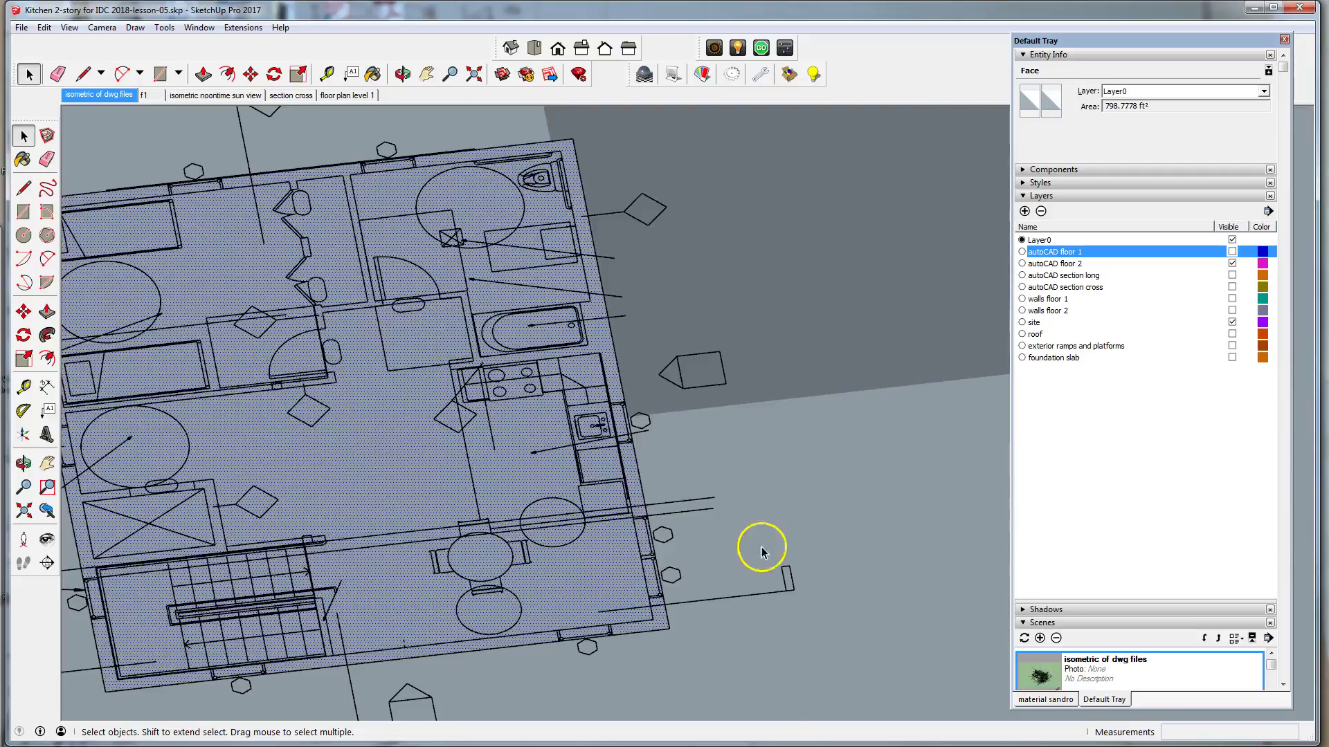
scroll(762, 558, "down", 5)
scroll(484, 512, "up", 3)
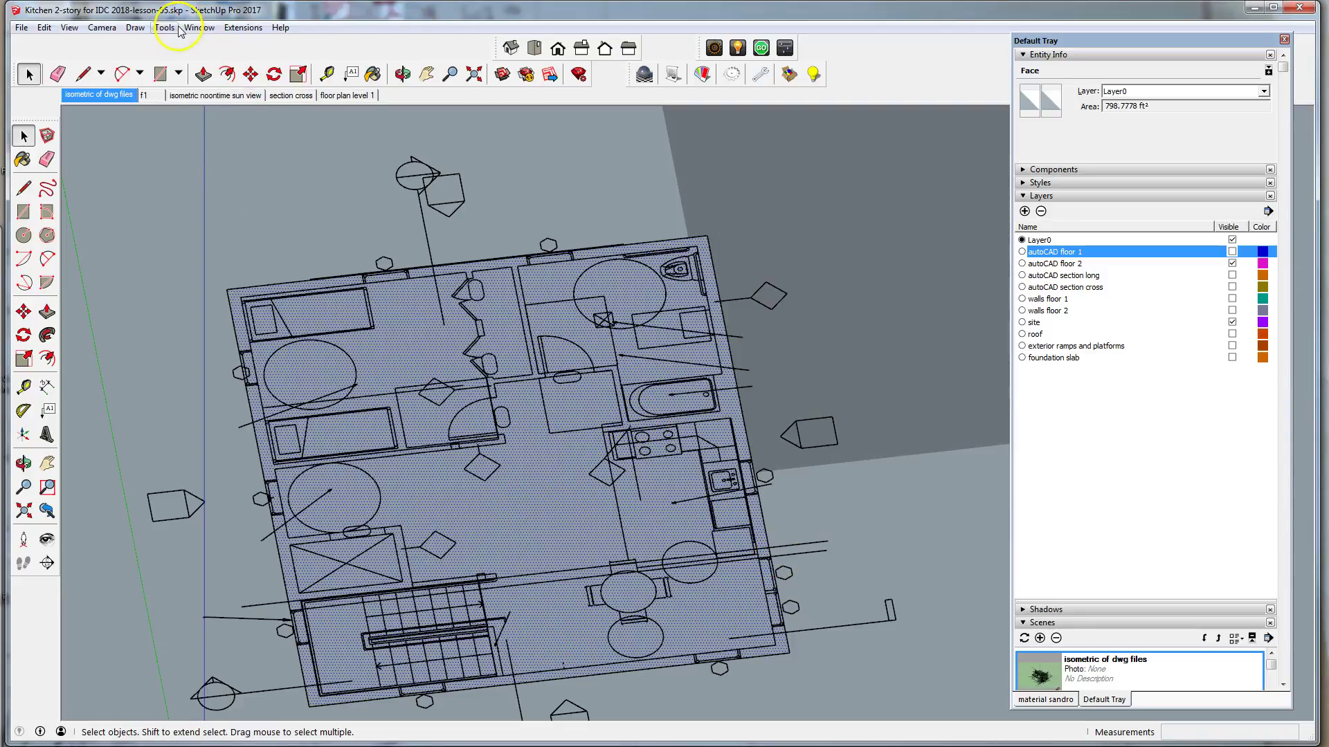
left_click(228, 74)
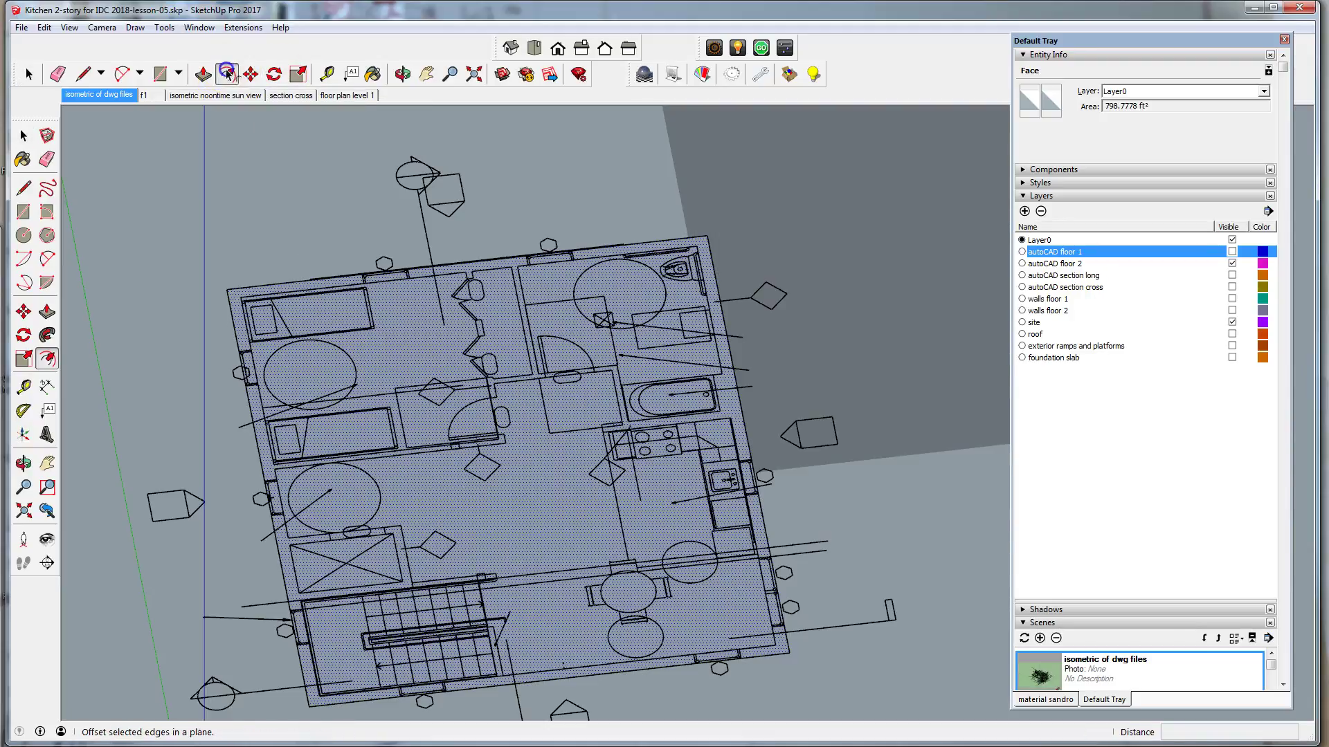
left_click(422, 319)
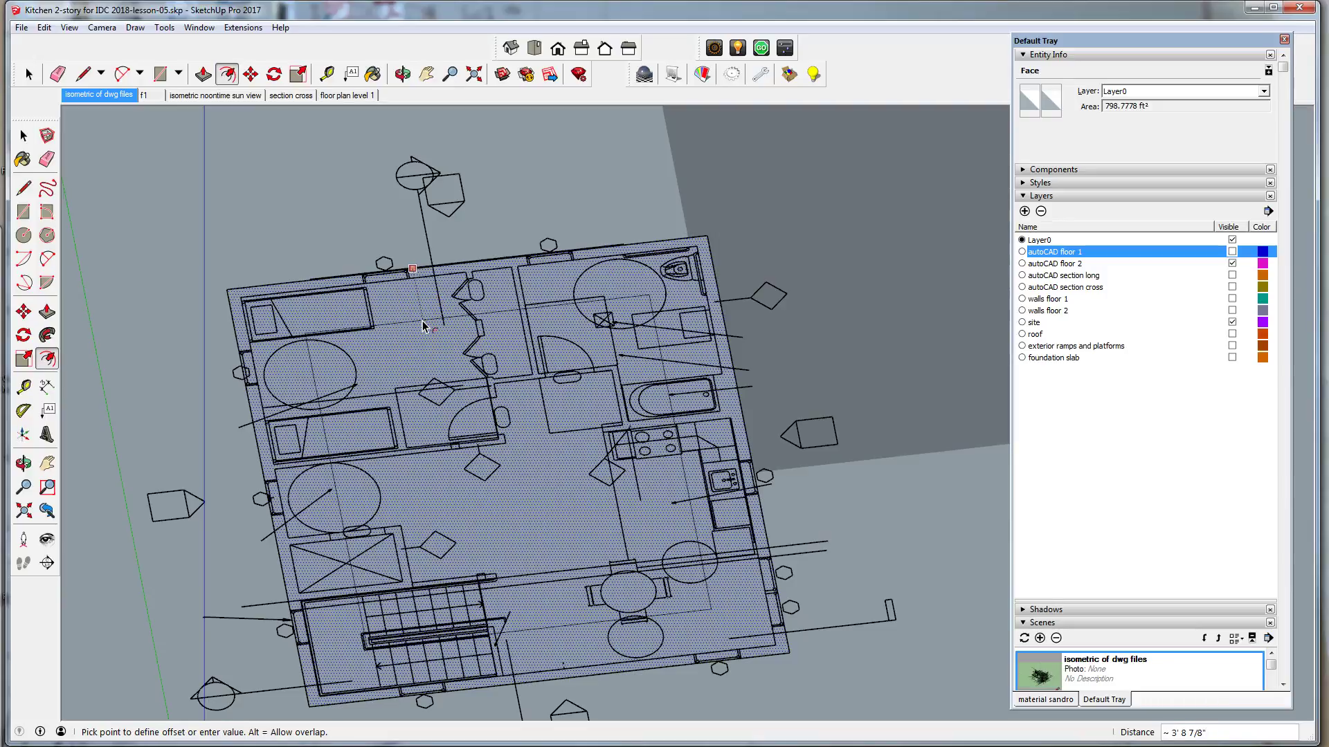
key("Return")
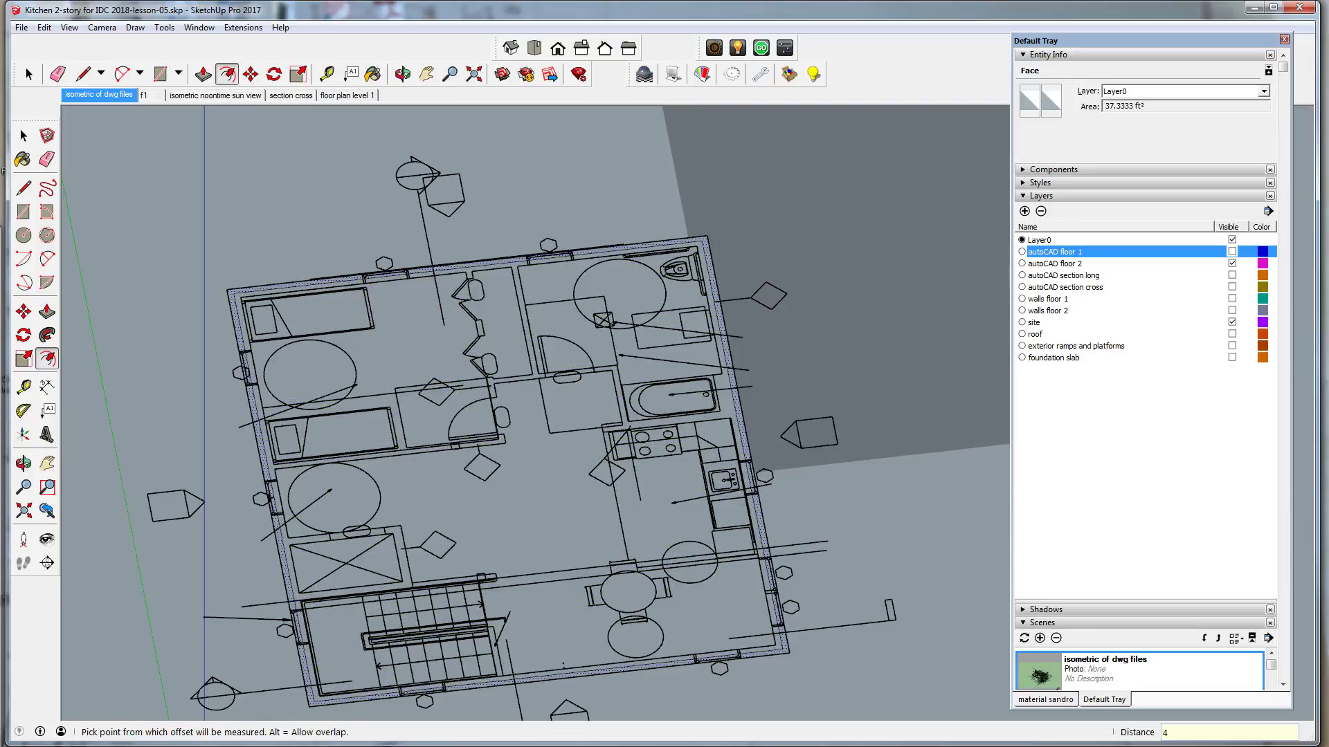
left_click(29, 74)
left_click(164, 265)
scroll(267, 318, "up", 5)
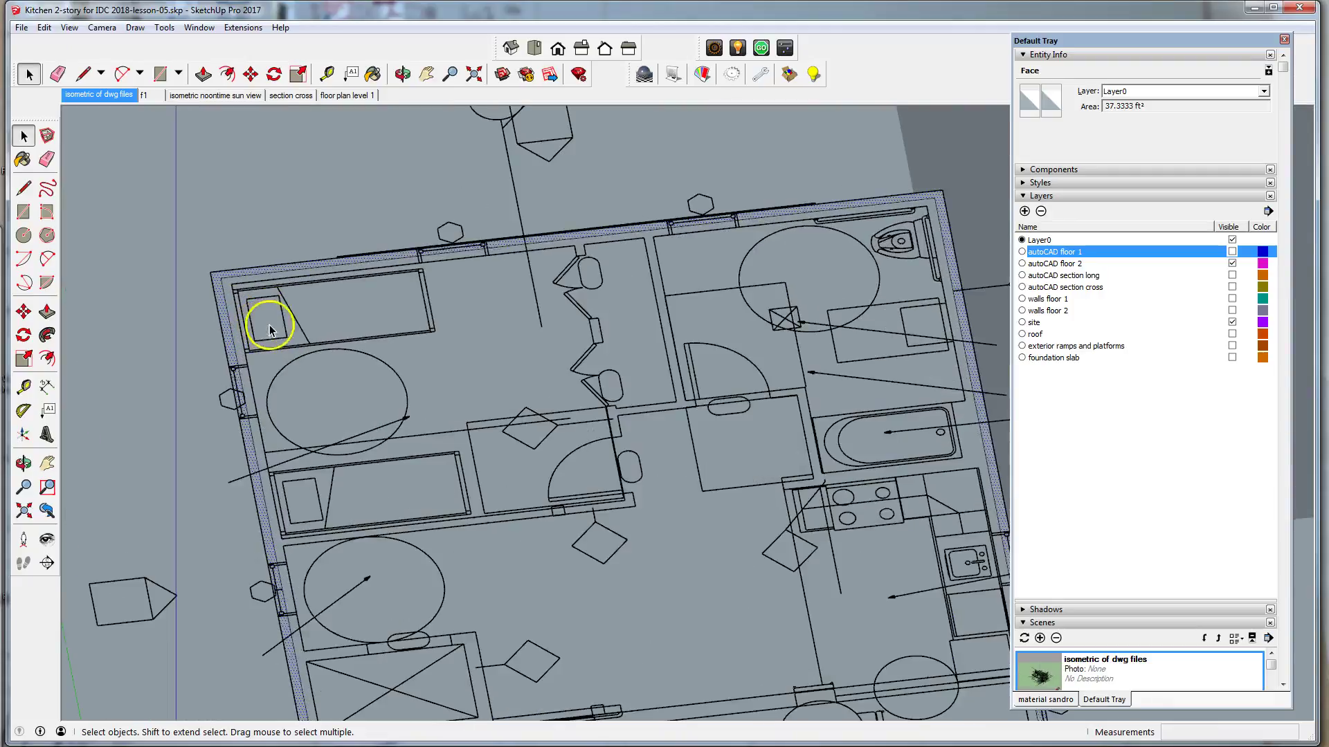
left_click(614, 335)
scroll(267, 238, "down", 3)
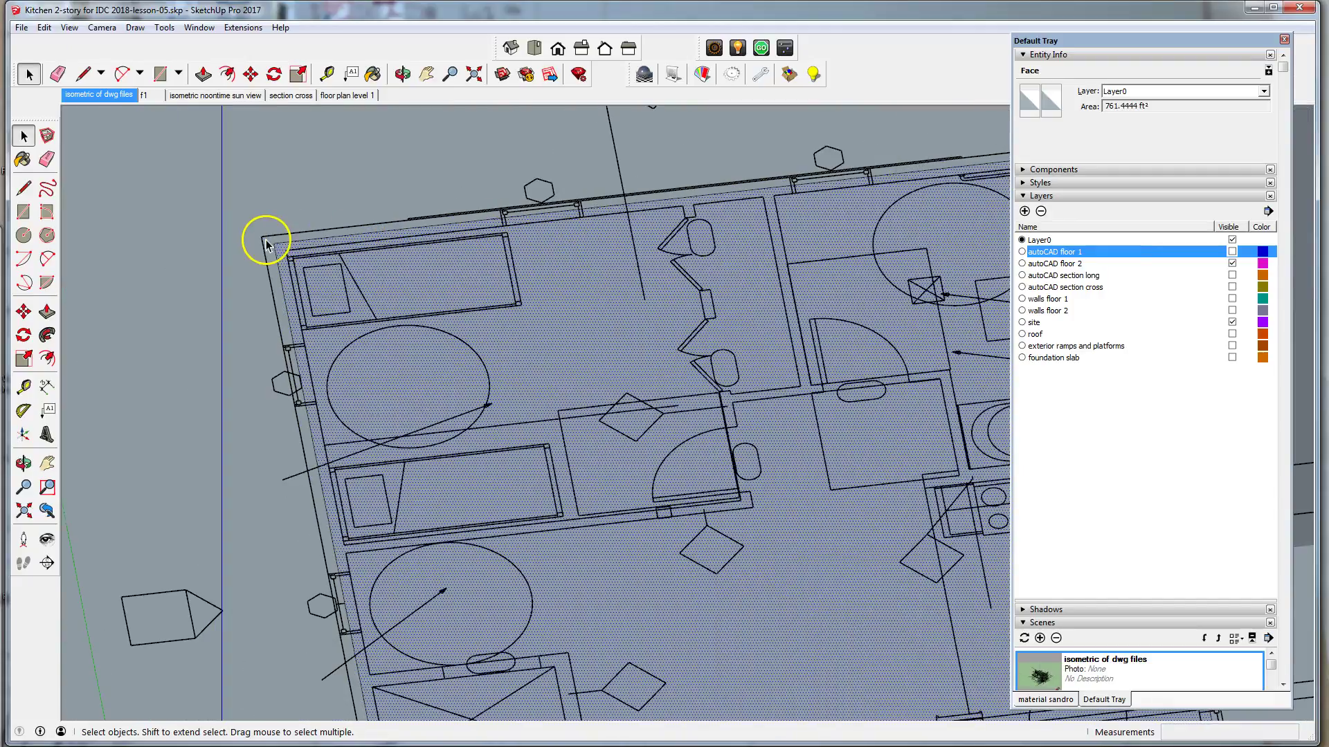
scroll(202, 202, "down", 2)
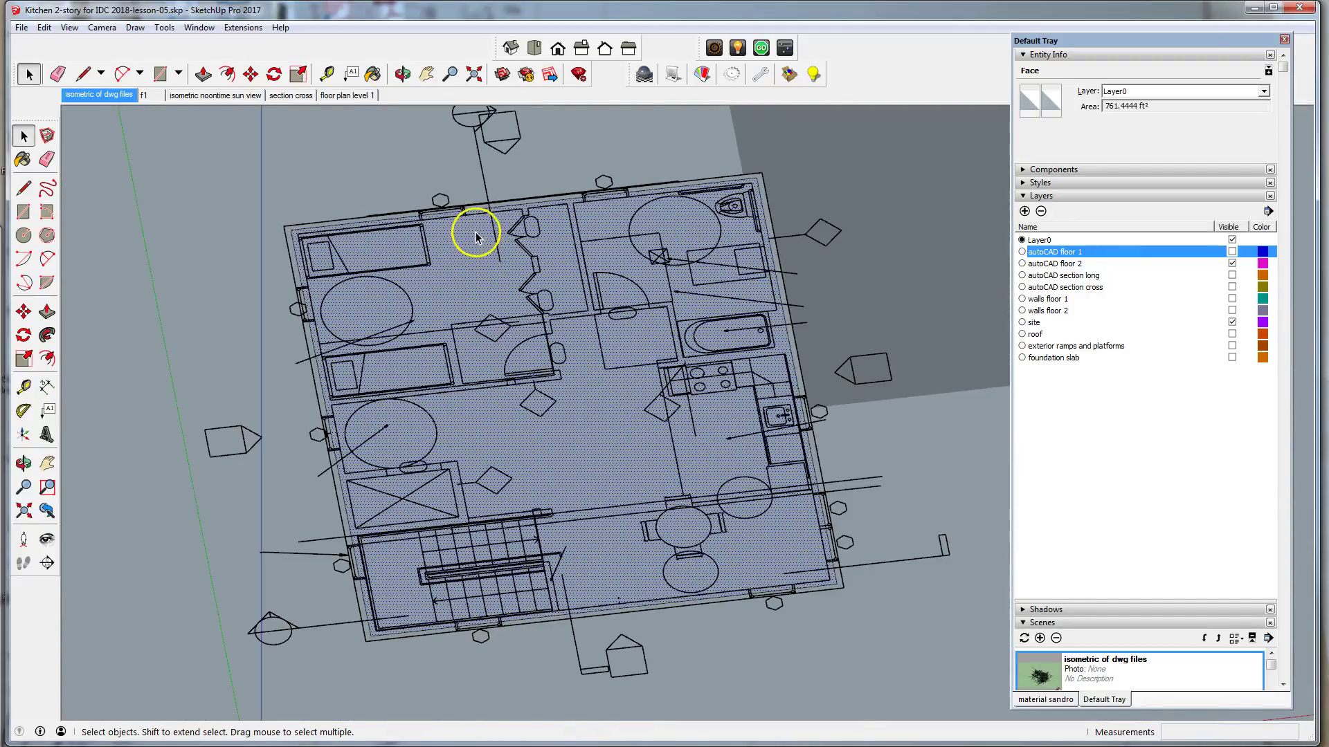
scroll(475, 228, "down", 1)
scroll(562, 571, "up", 4)
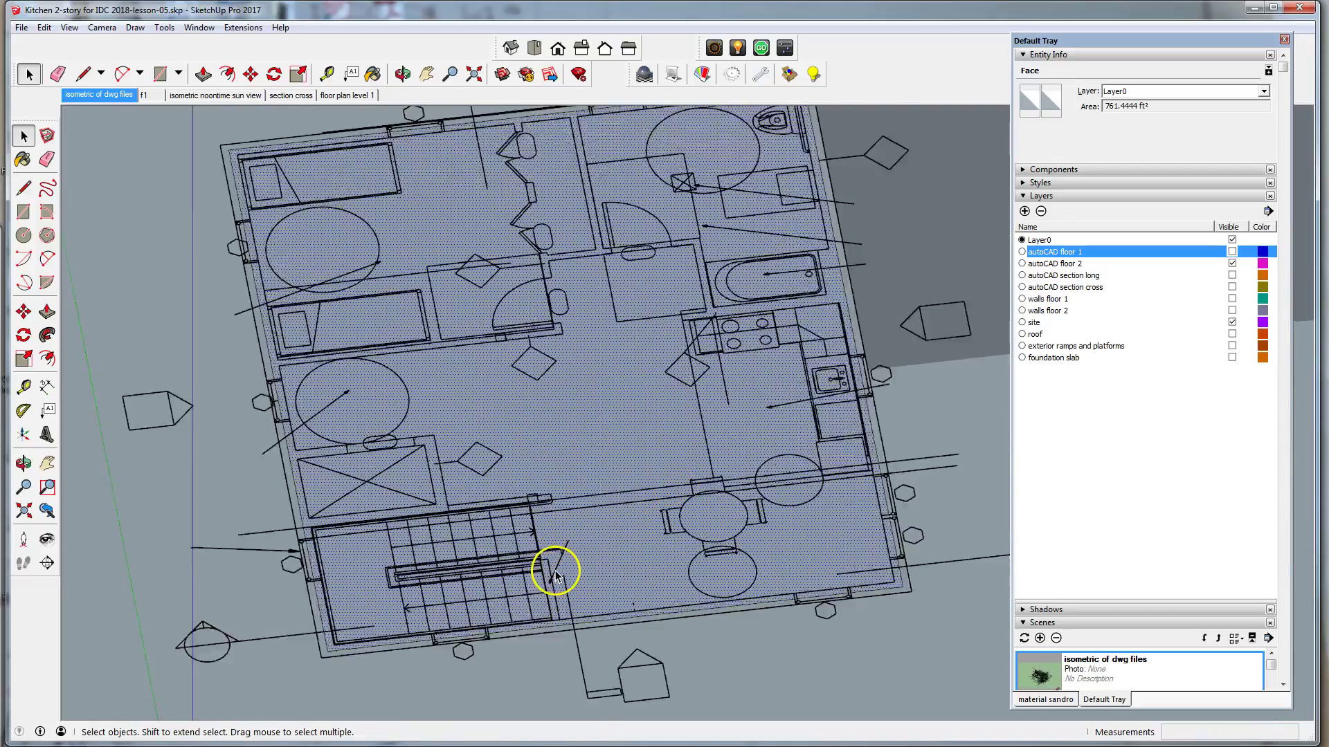
scroll(567, 560, "down", 2)
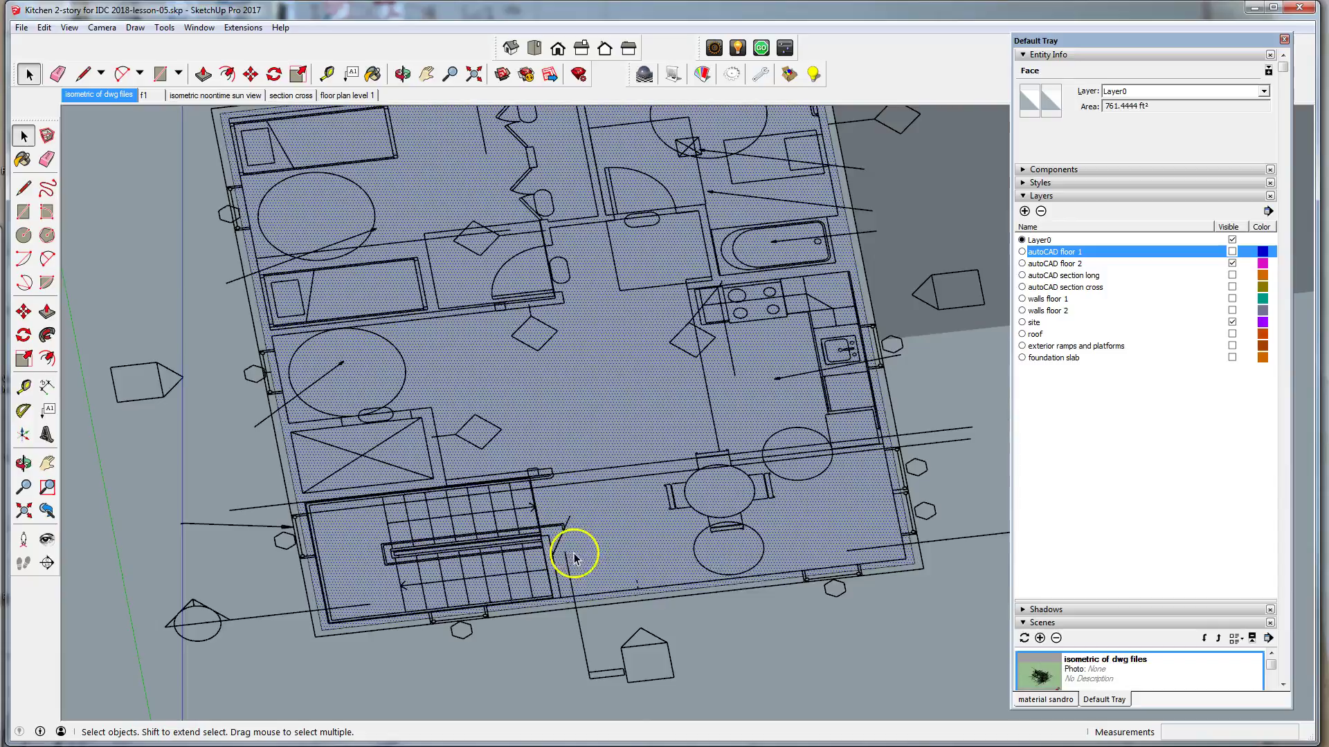
scroll(754, 623, "up", 3)
left_click(719, 580)
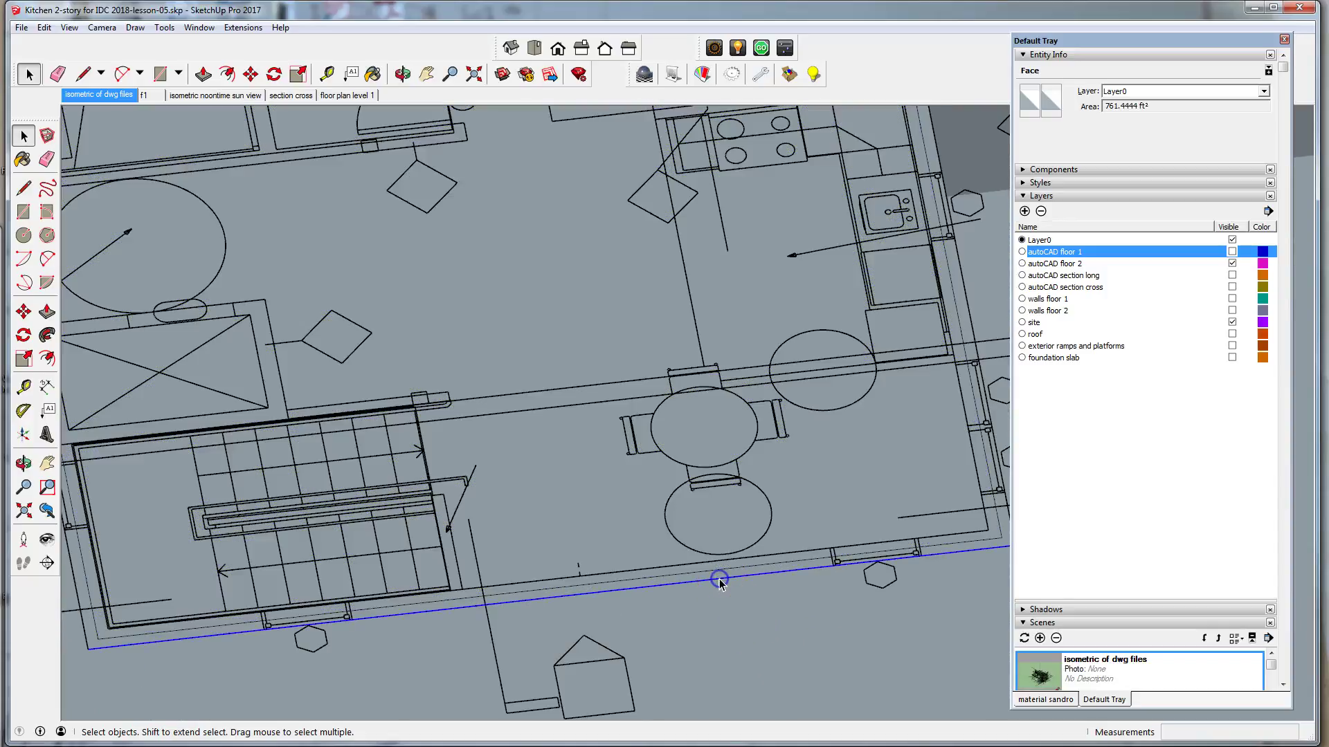
scroll(720, 579, "down", 3)
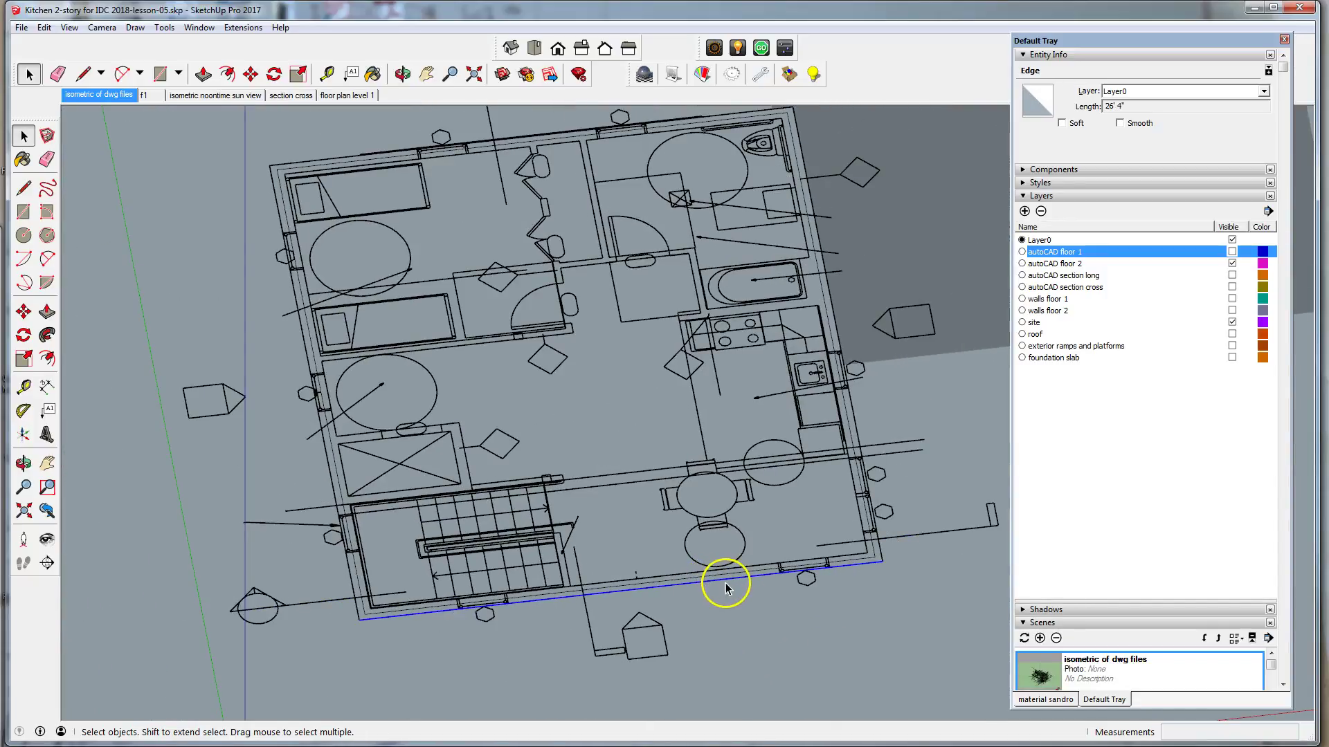
left_click(726, 584)
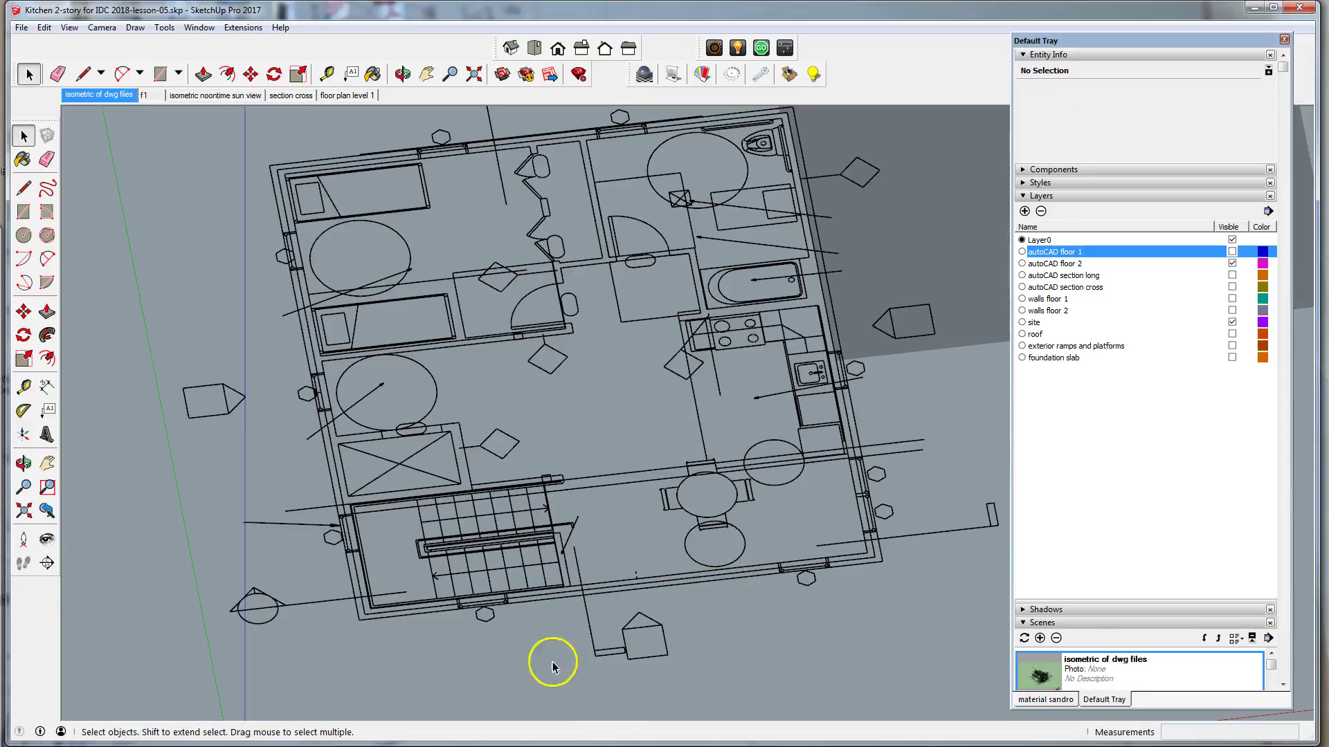
With autoCAD floor 2 temporarily hidden, delete the doubled top and right edges, leaving a 761.4444 ft² face
left_click(1232, 264)
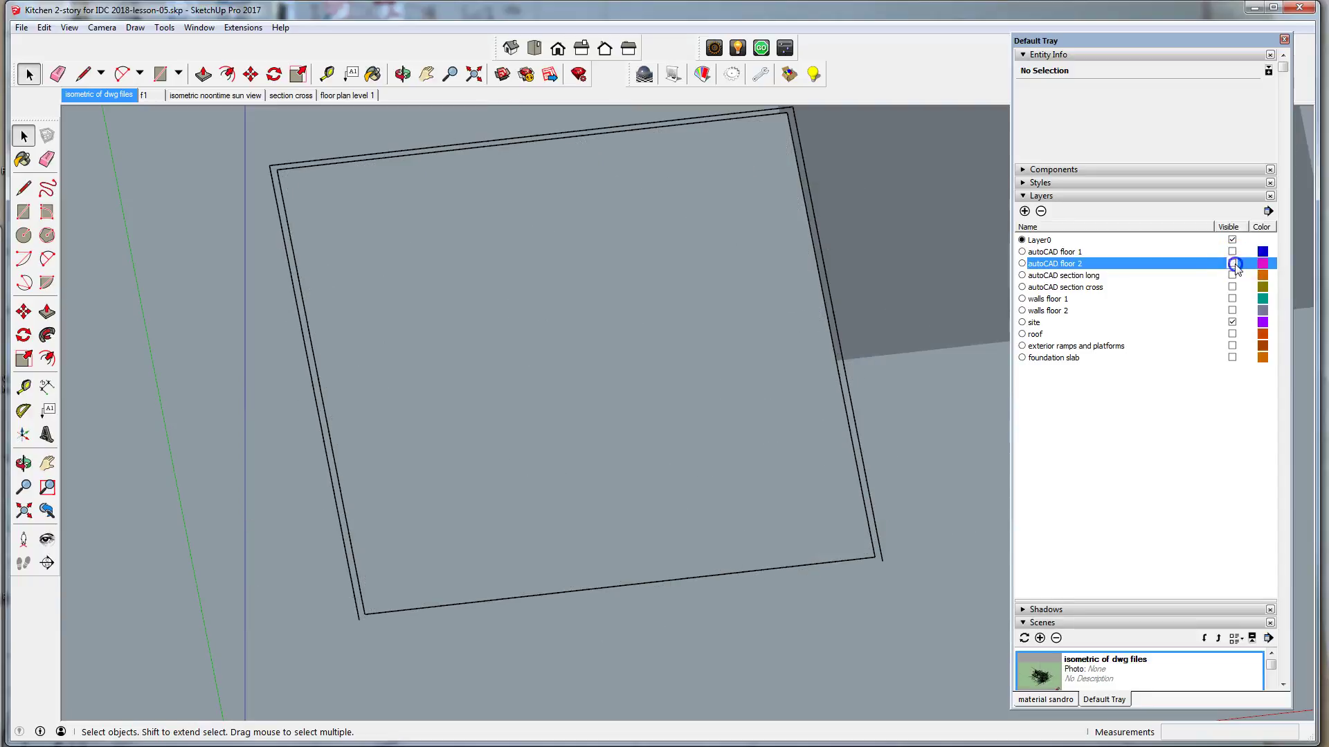
left_click(326, 443)
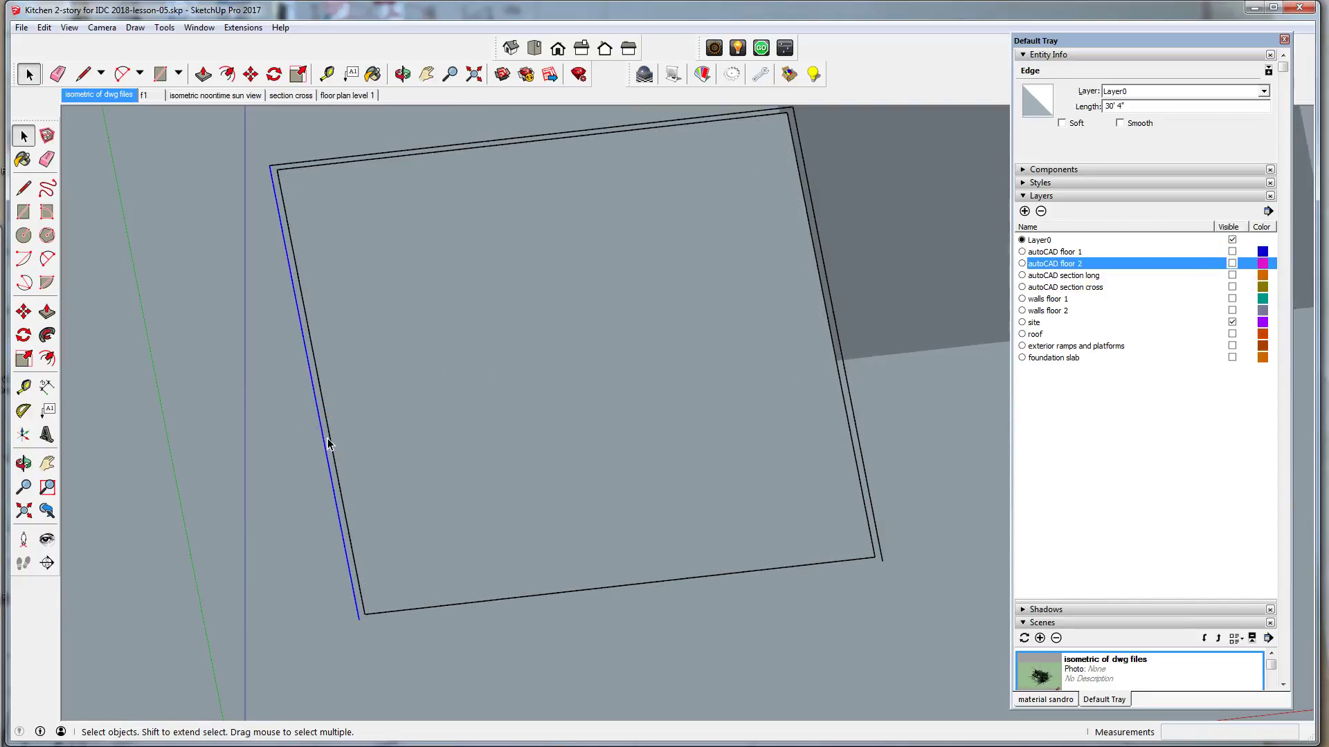
left_click(332, 231)
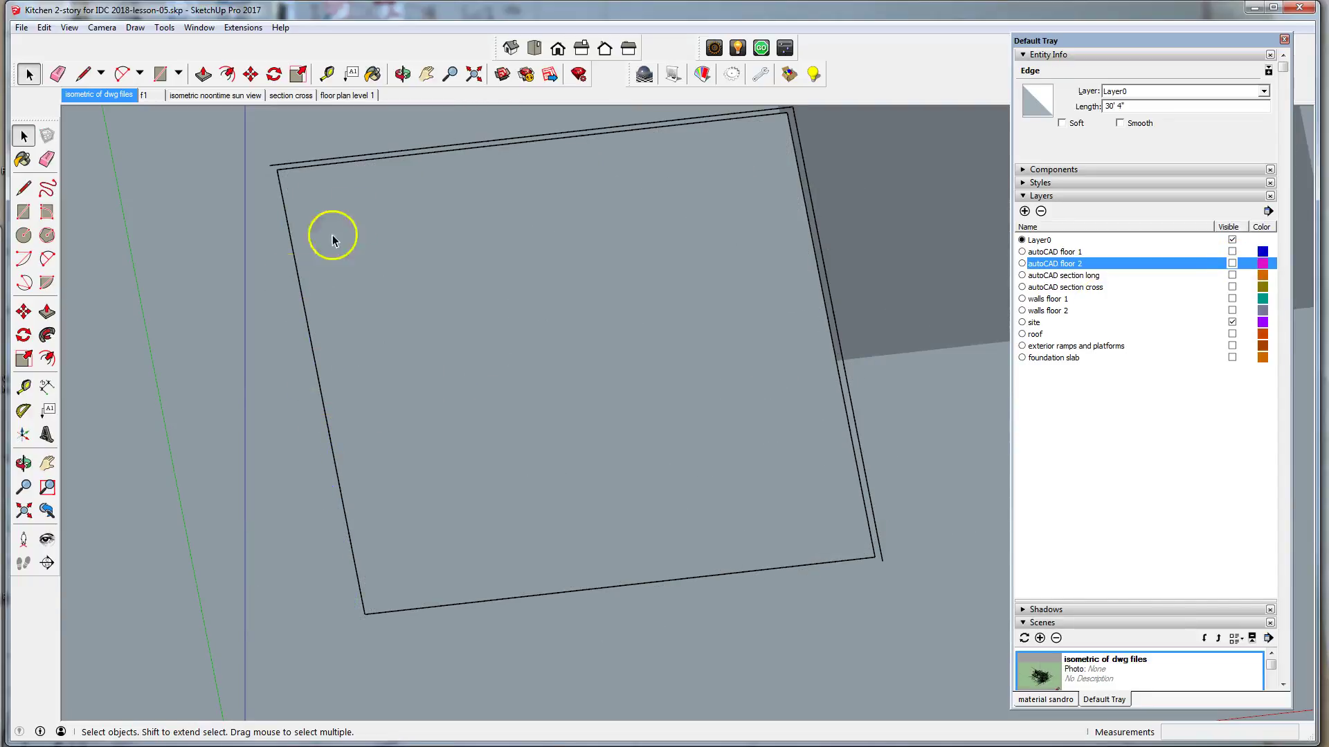
left_click(327, 160)
key("Delete")
left_click(815, 227)
key("Delete")
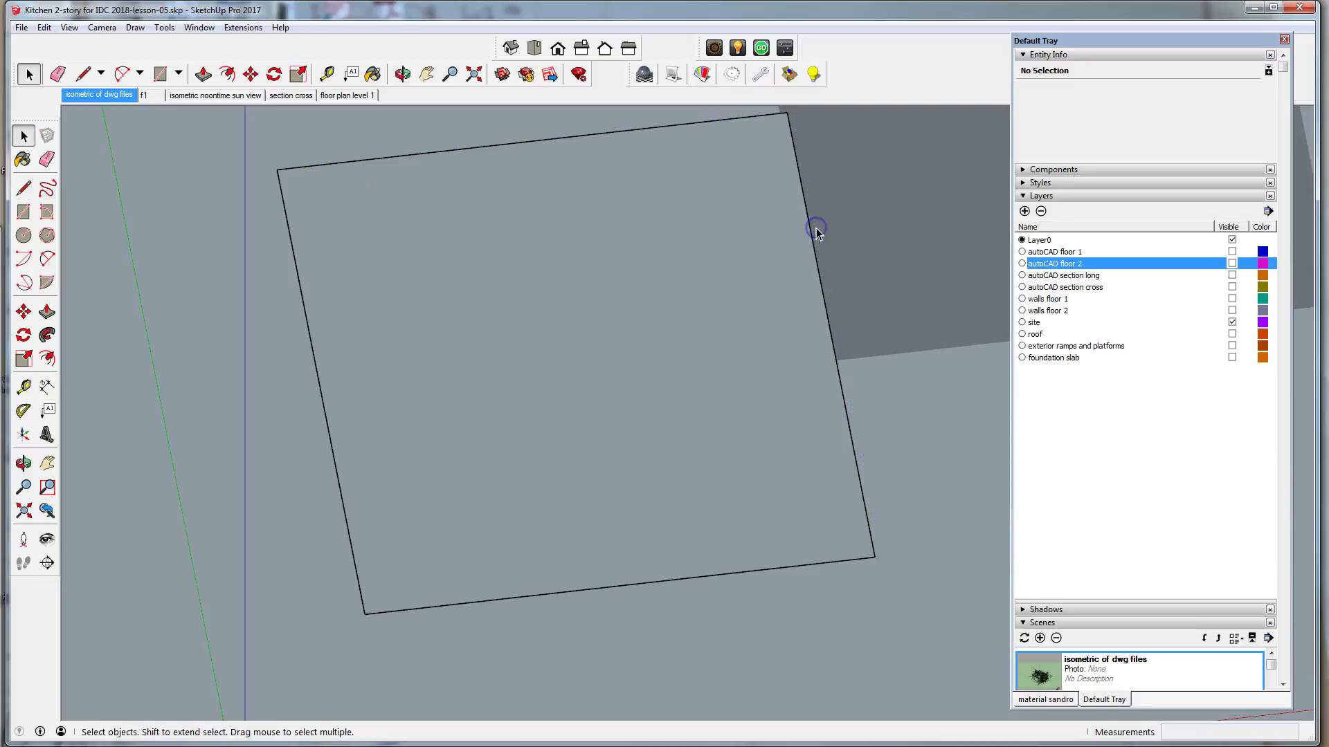
left_click(706, 255)
scroll(695, 638, "down", 2)
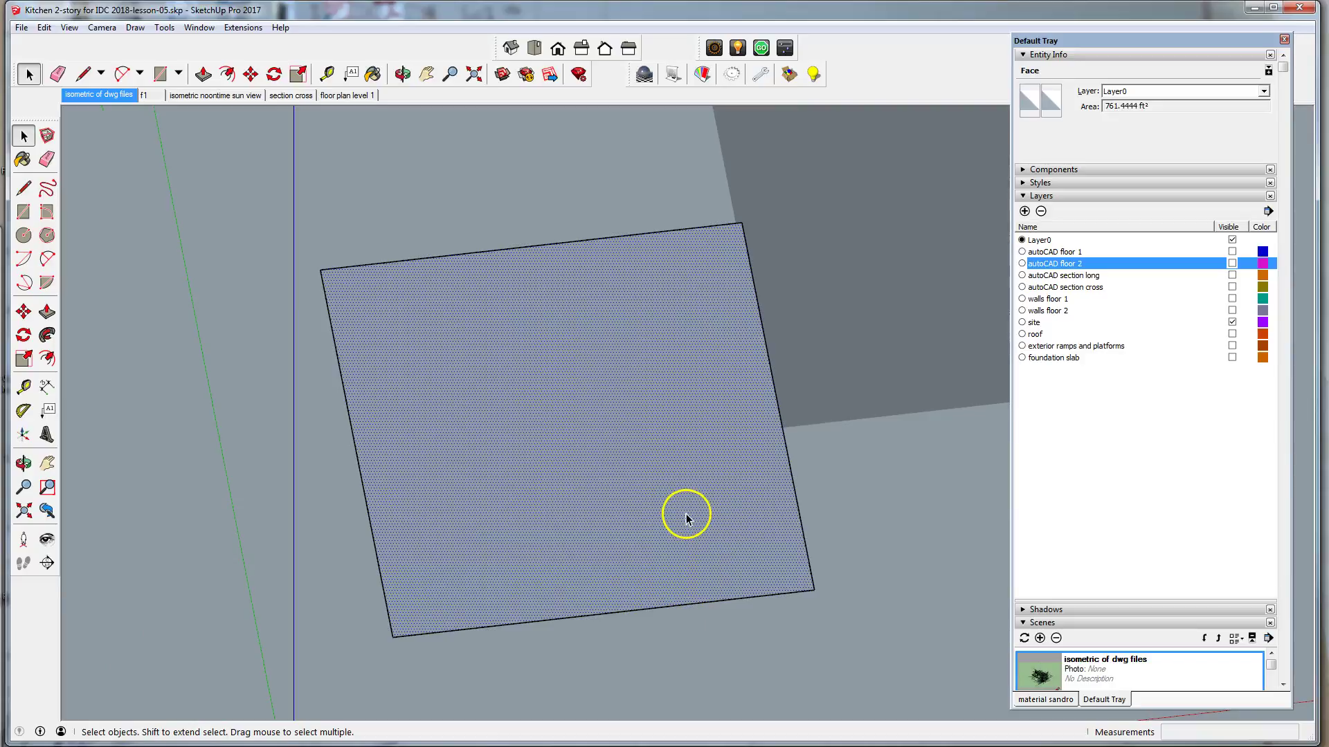
scroll(687, 519, "up", 1)
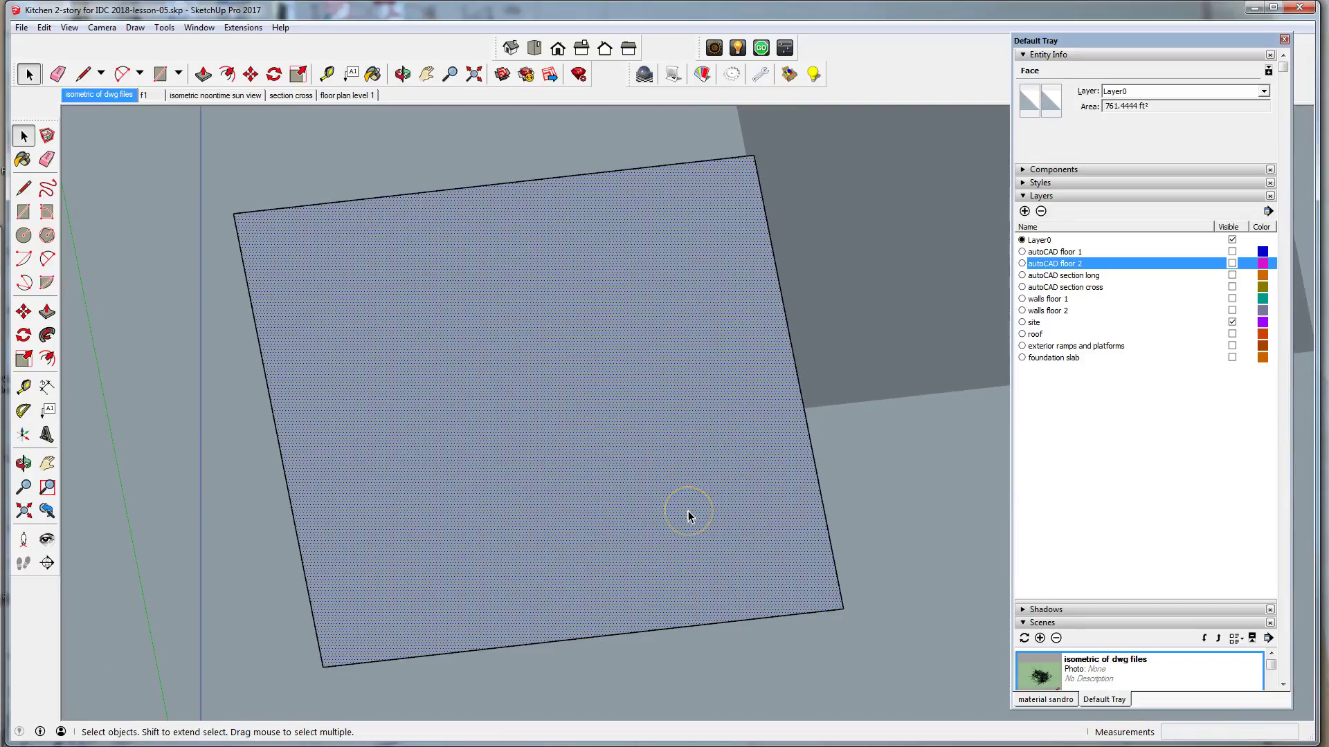
left_click(1232, 263)
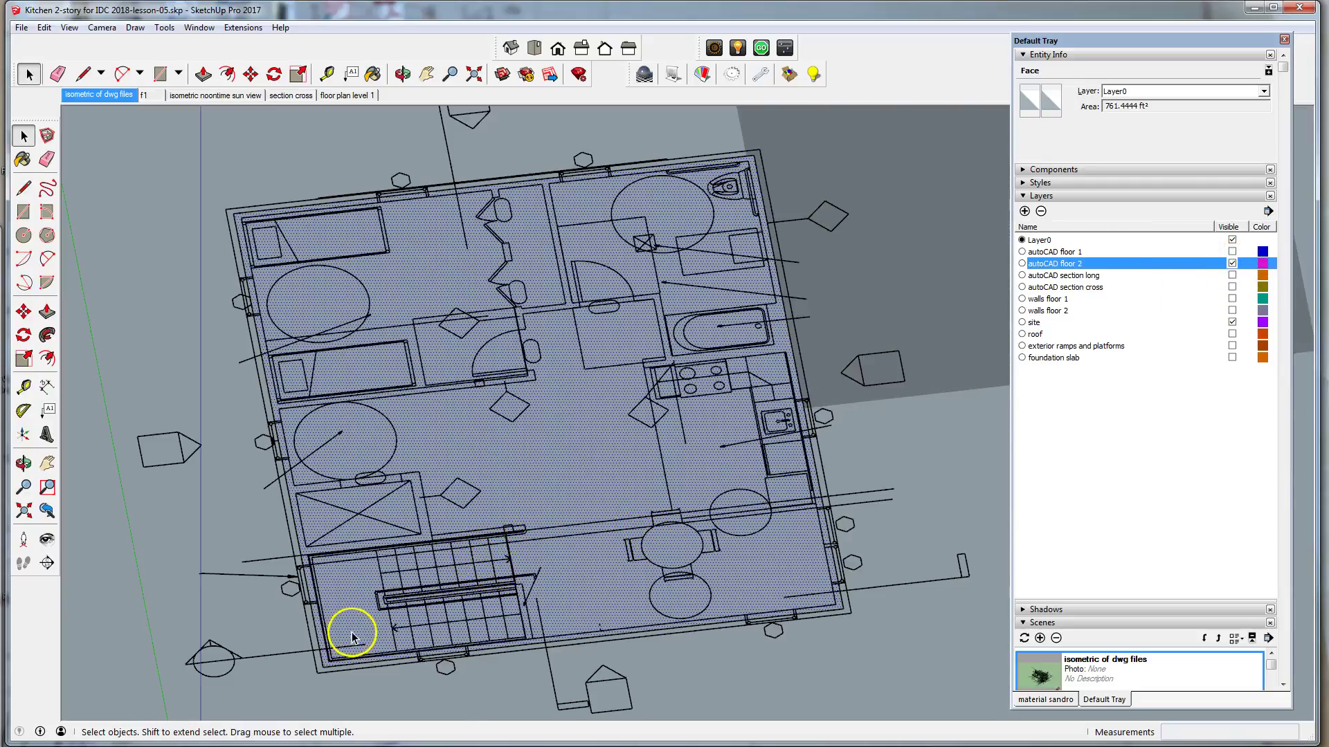
Trace the stairwell outline with lines, splitting off a separate 73.85 ft² face
scroll(490, 630, "up", 3)
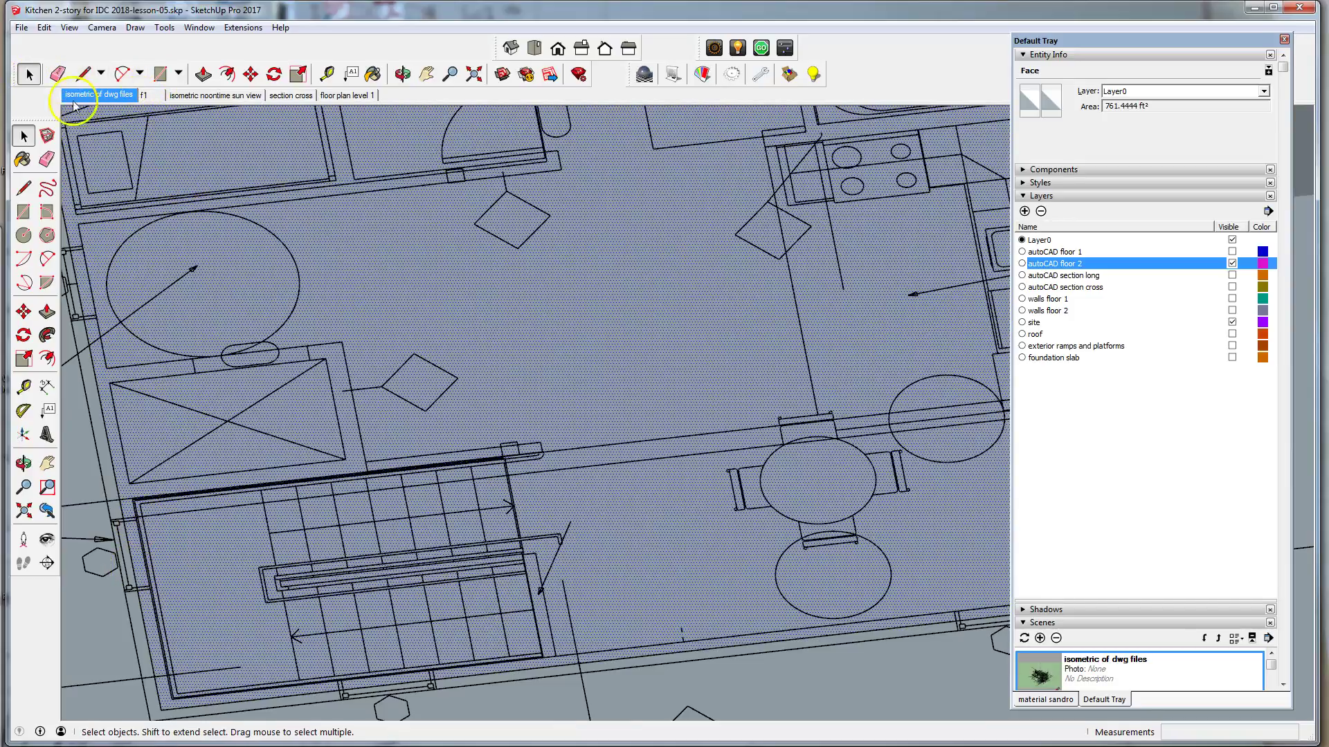
scroll(280, 505, "up", 2)
scroll(727, 322, "down", 2)
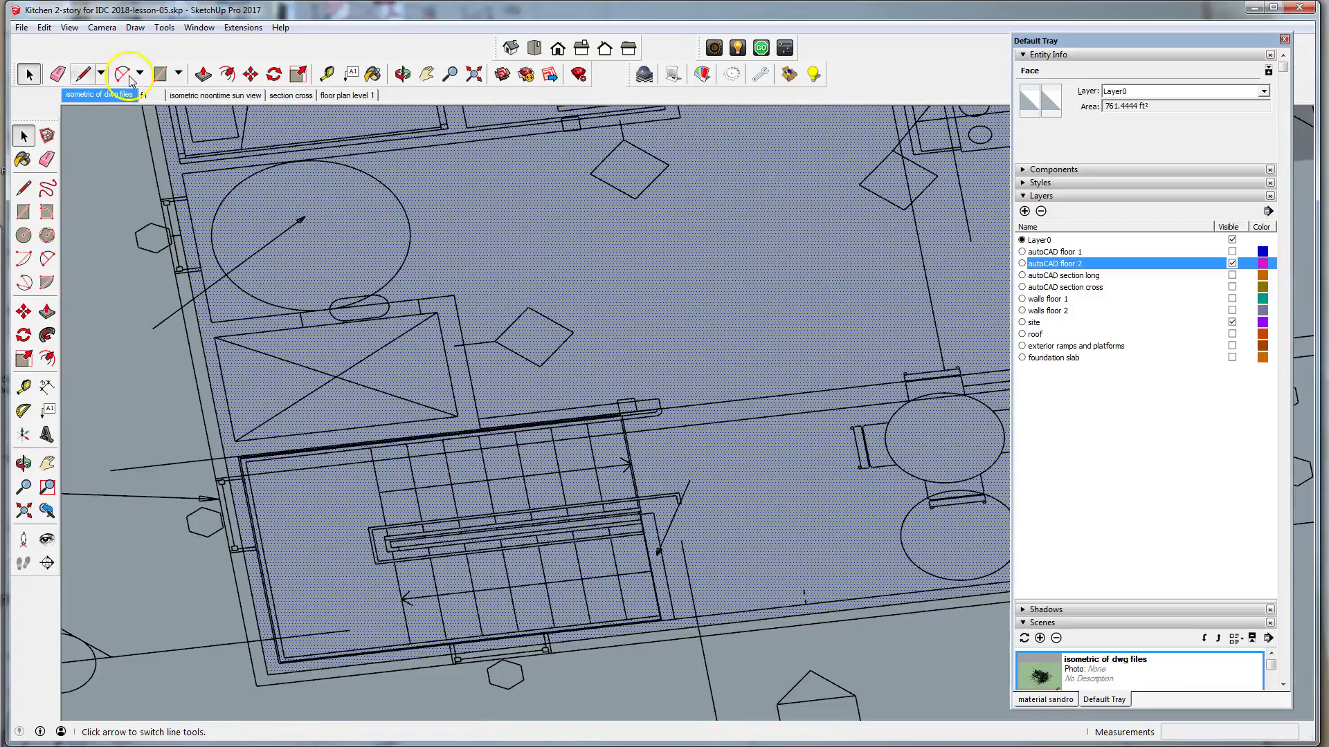
left_click(86, 81)
scroll(260, 473, "up", 5)
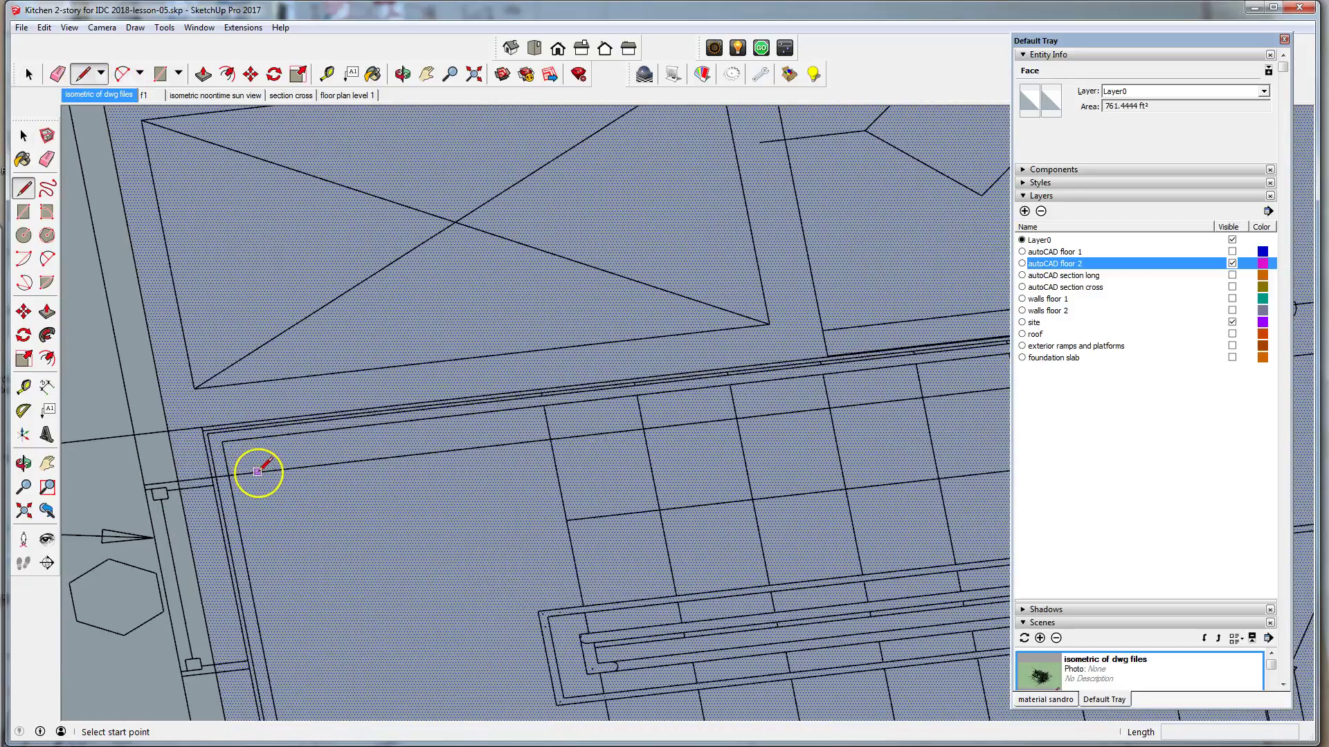
left_click(168, 430)
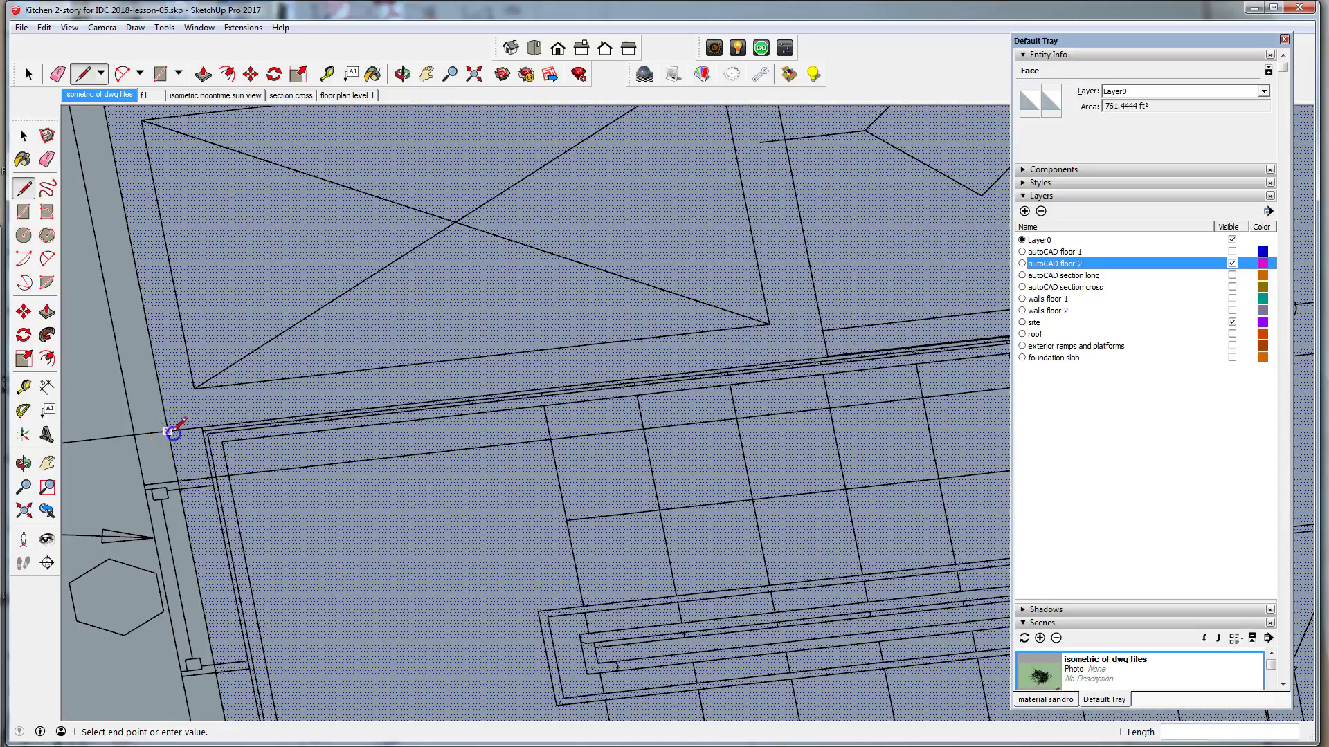
scroll(107, 350, "down", 3)
scroll(787, 328, "up", 4)
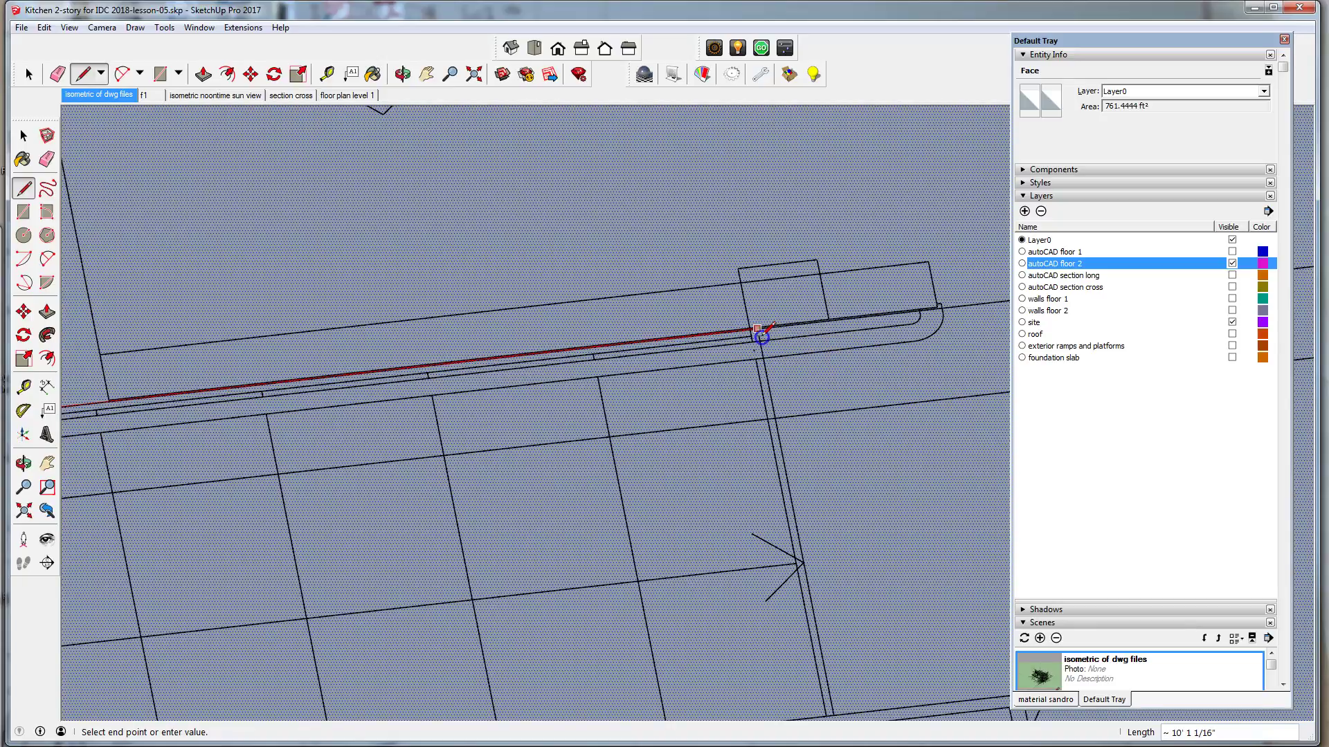
left_click(759, 330)
scroll(727, 104, "down", 3)
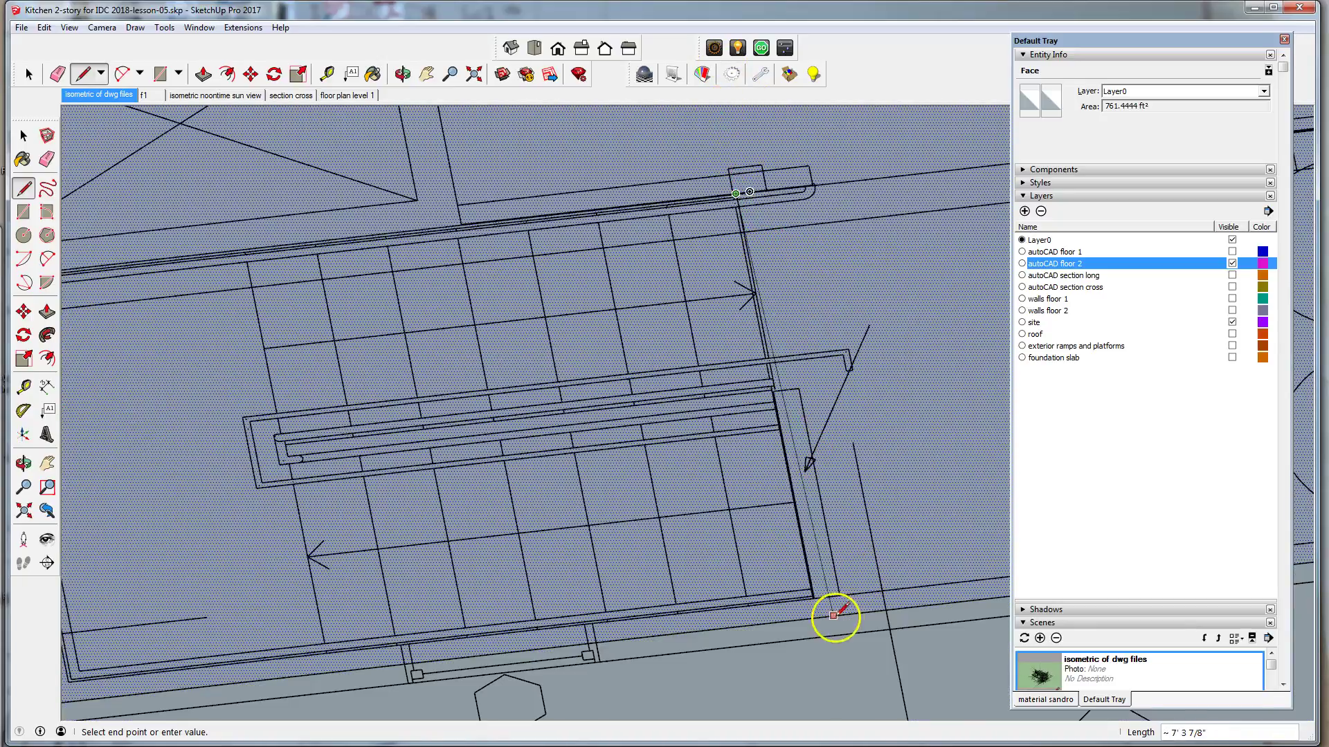
left_click(819, 615)
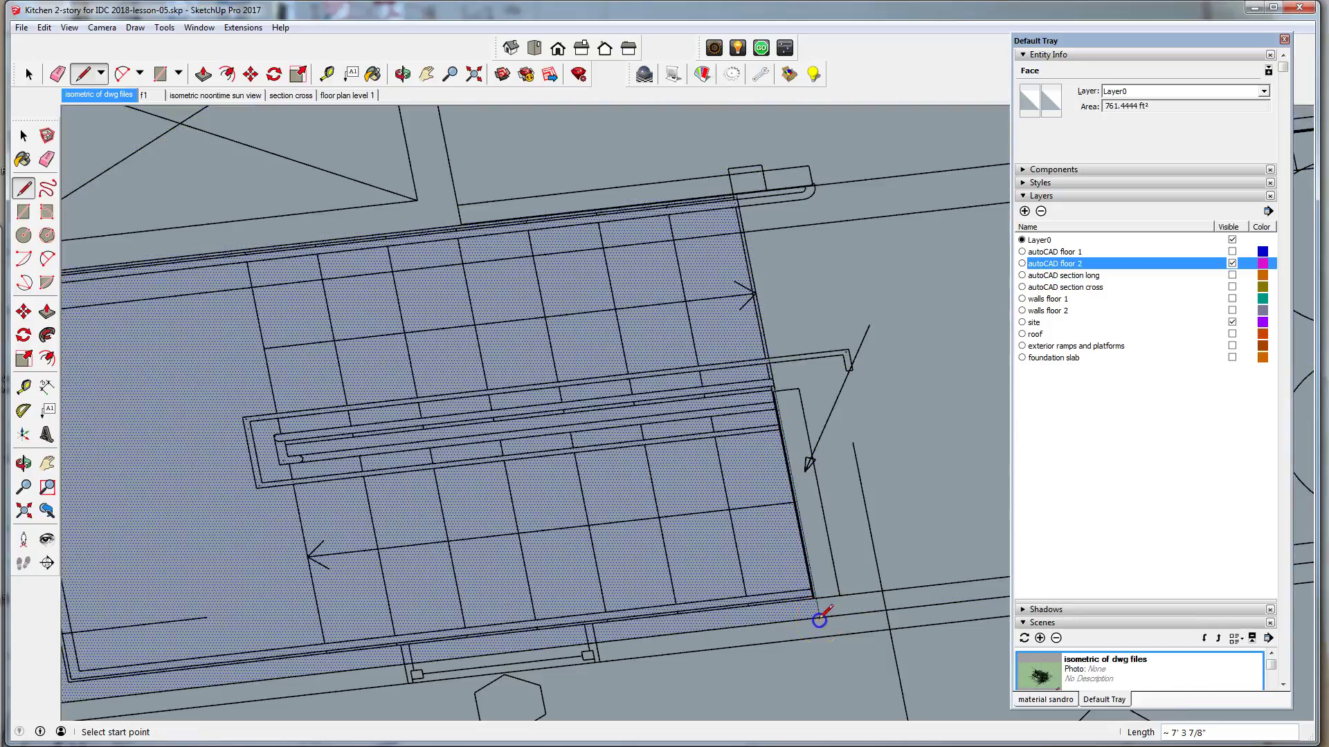
left_click(29, 74)
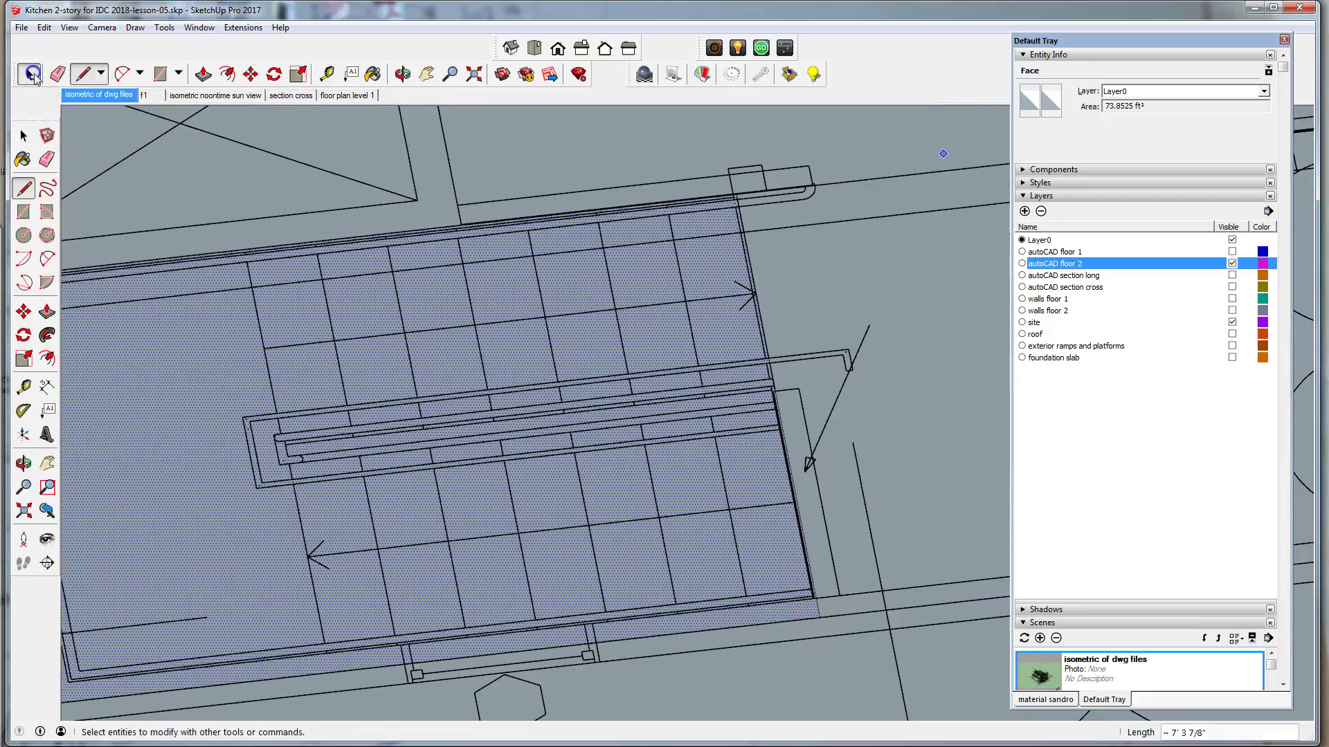
scroll(748, 558, "down", 2)
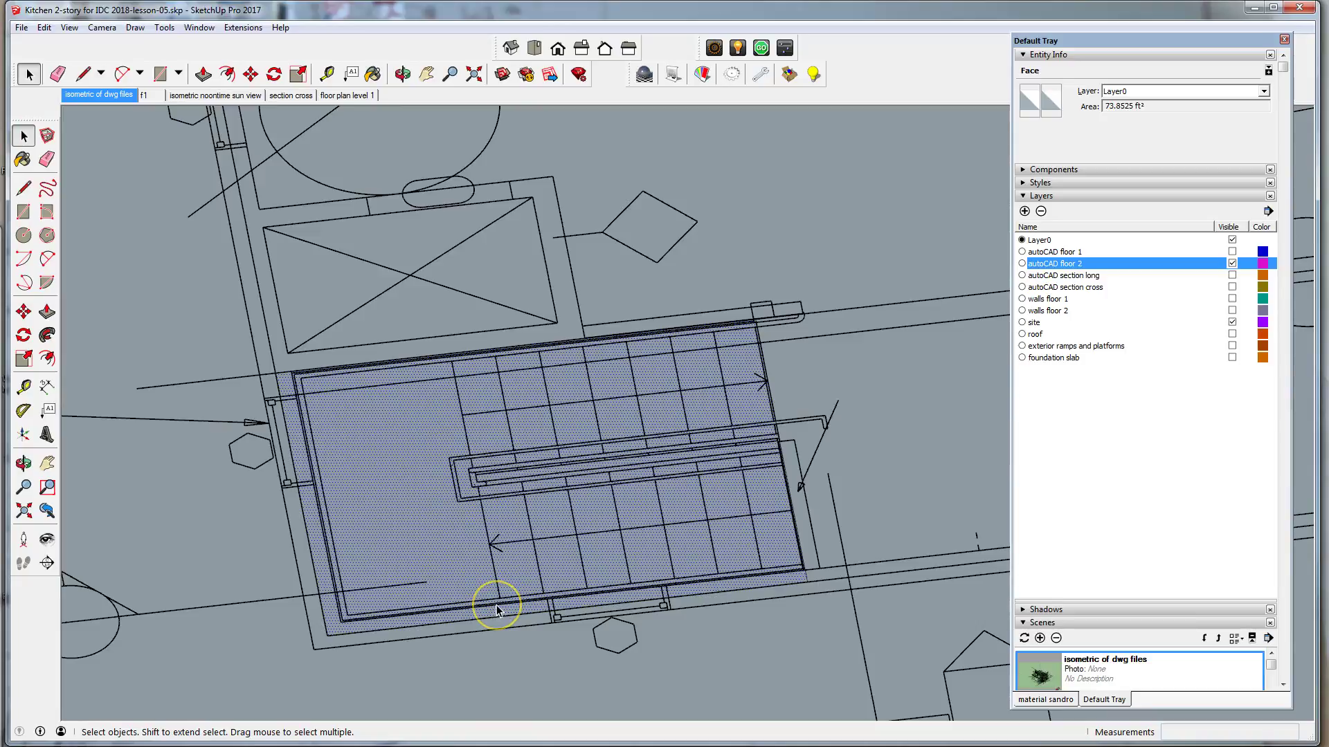
left_click(435, 648)
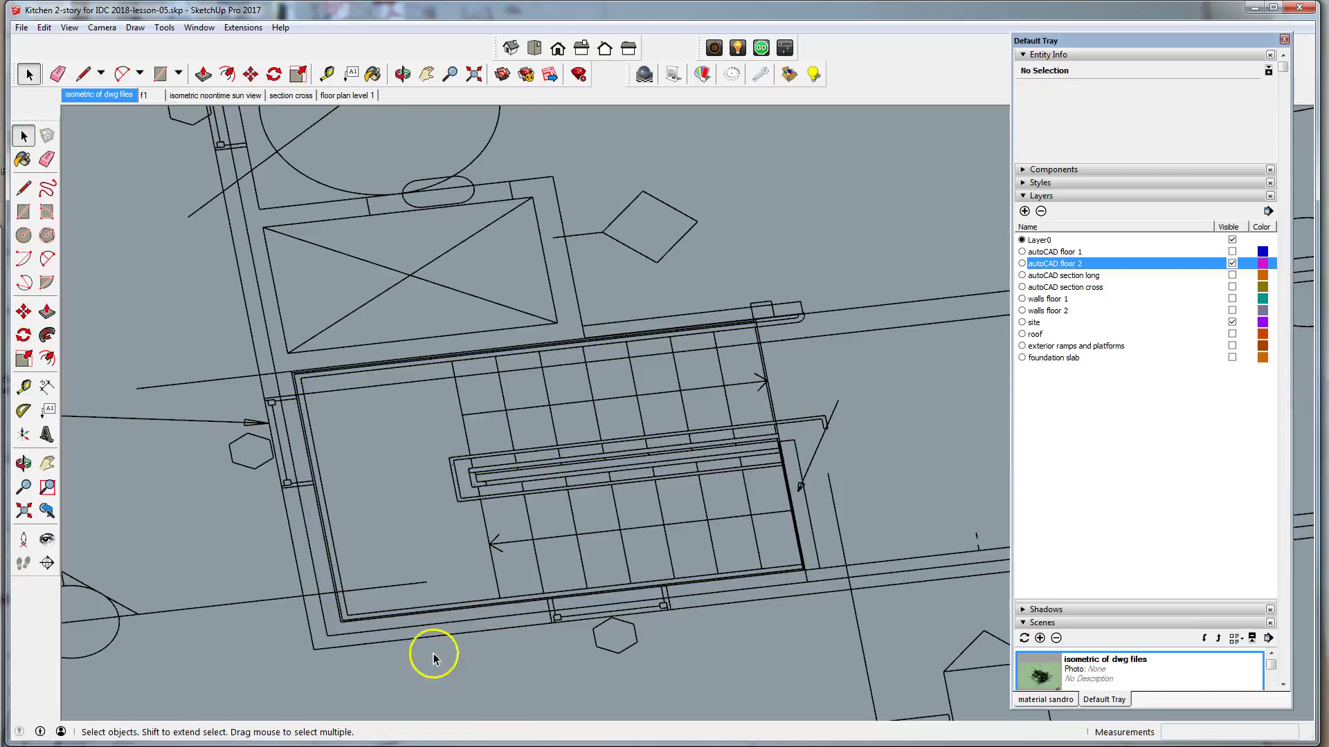
left_click(490, 622)
left_click(220, 558)
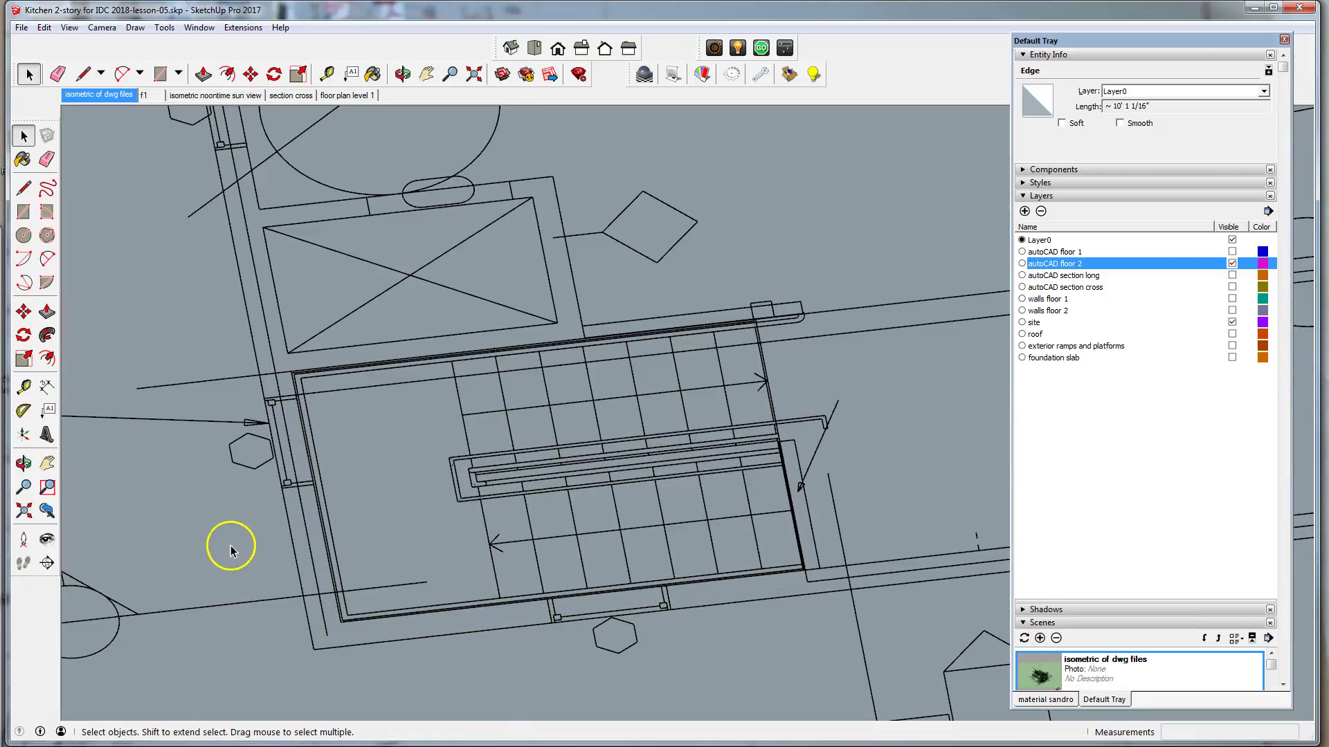
scroll(261, 540, "down", 3)
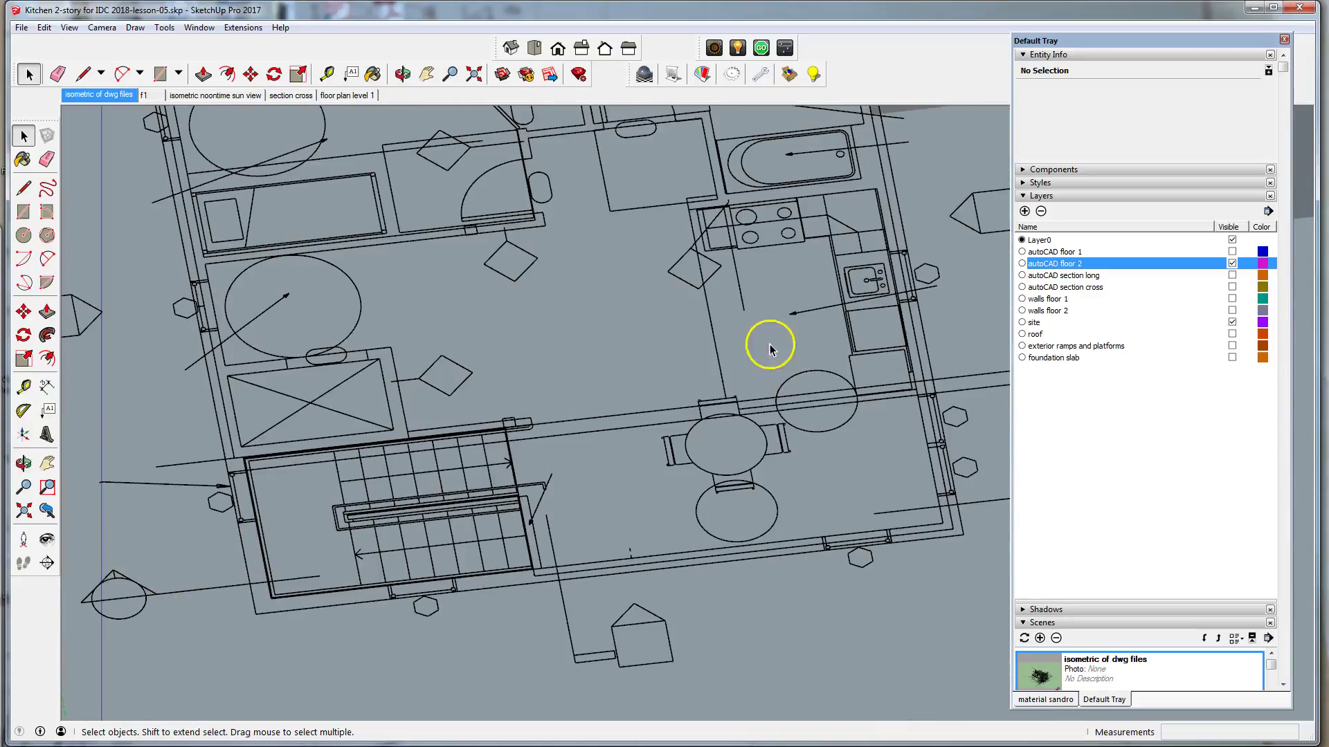
scroll(411, 562, "down", 3)
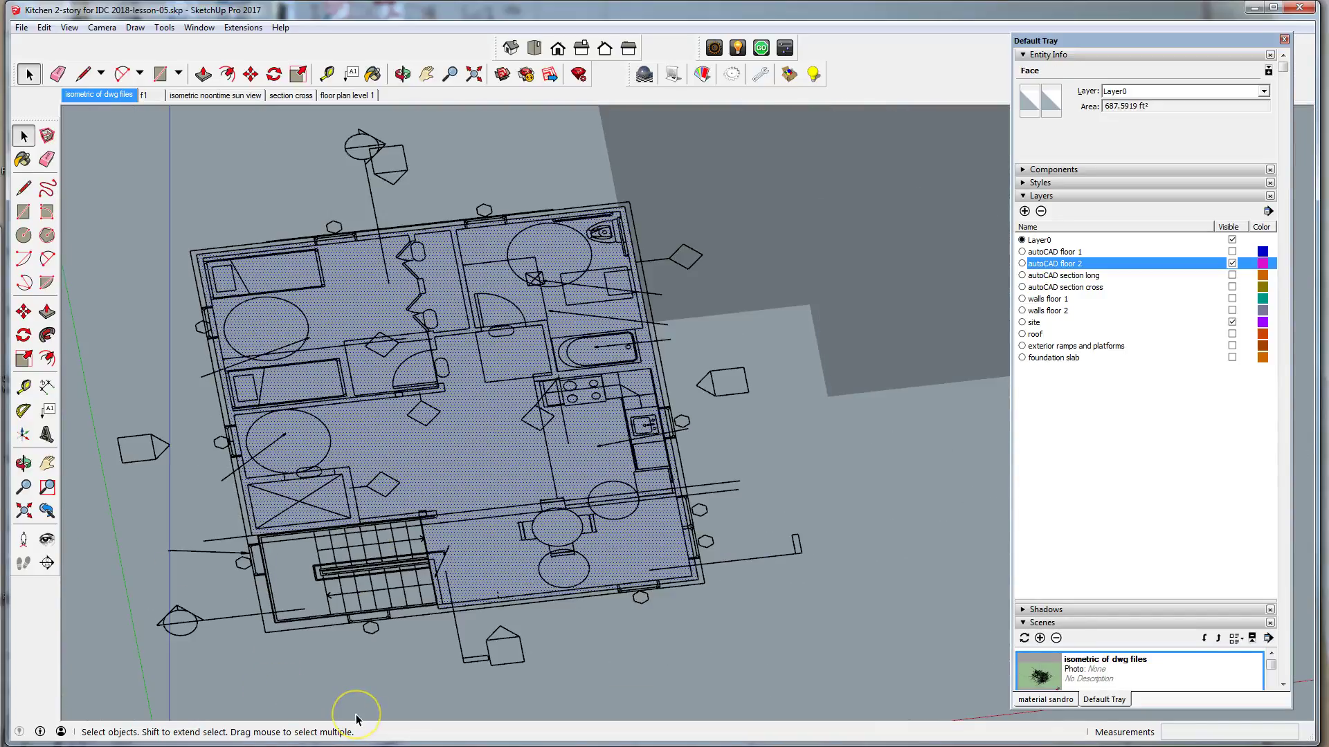
Push/pull the floor face down 12 inches into a 1' thick slab and select it
middle_click_drag(425, 675, 469, 468)
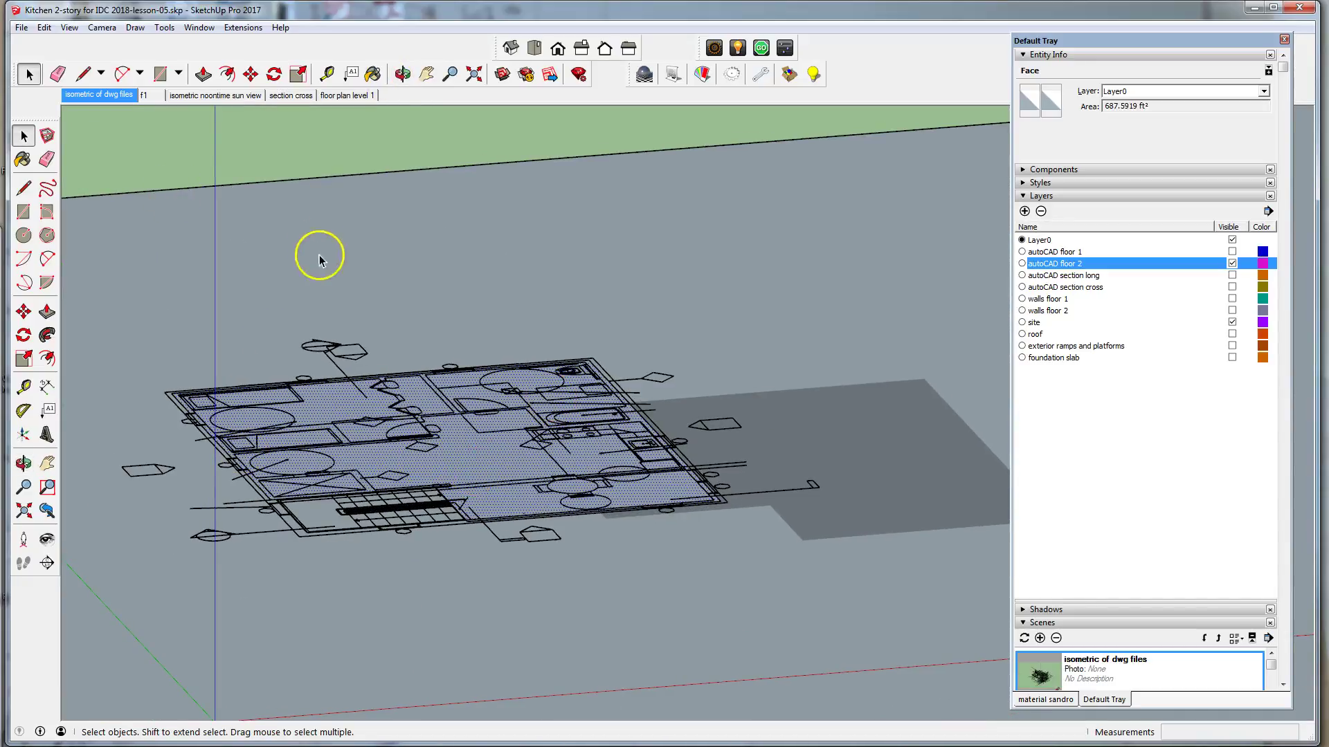
left_click(201, 74)
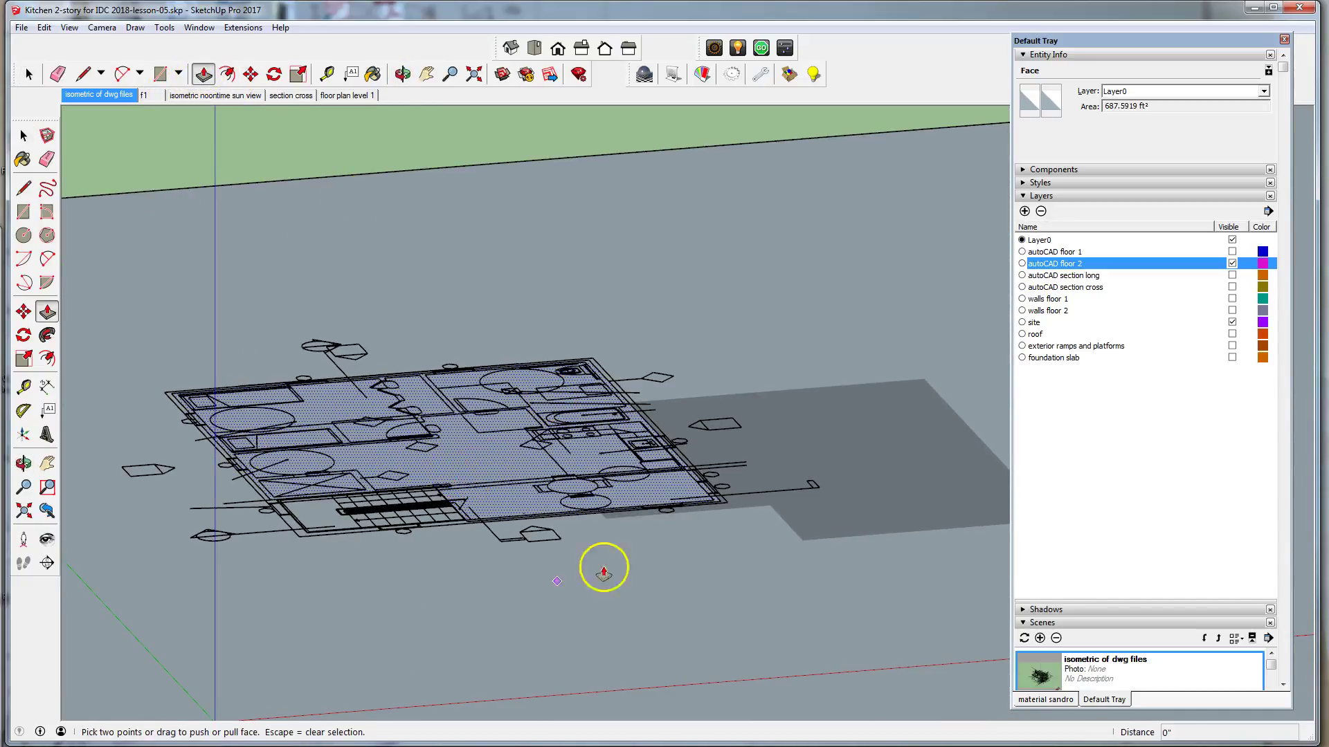
left_click_drag(510, 501, 503, 580)
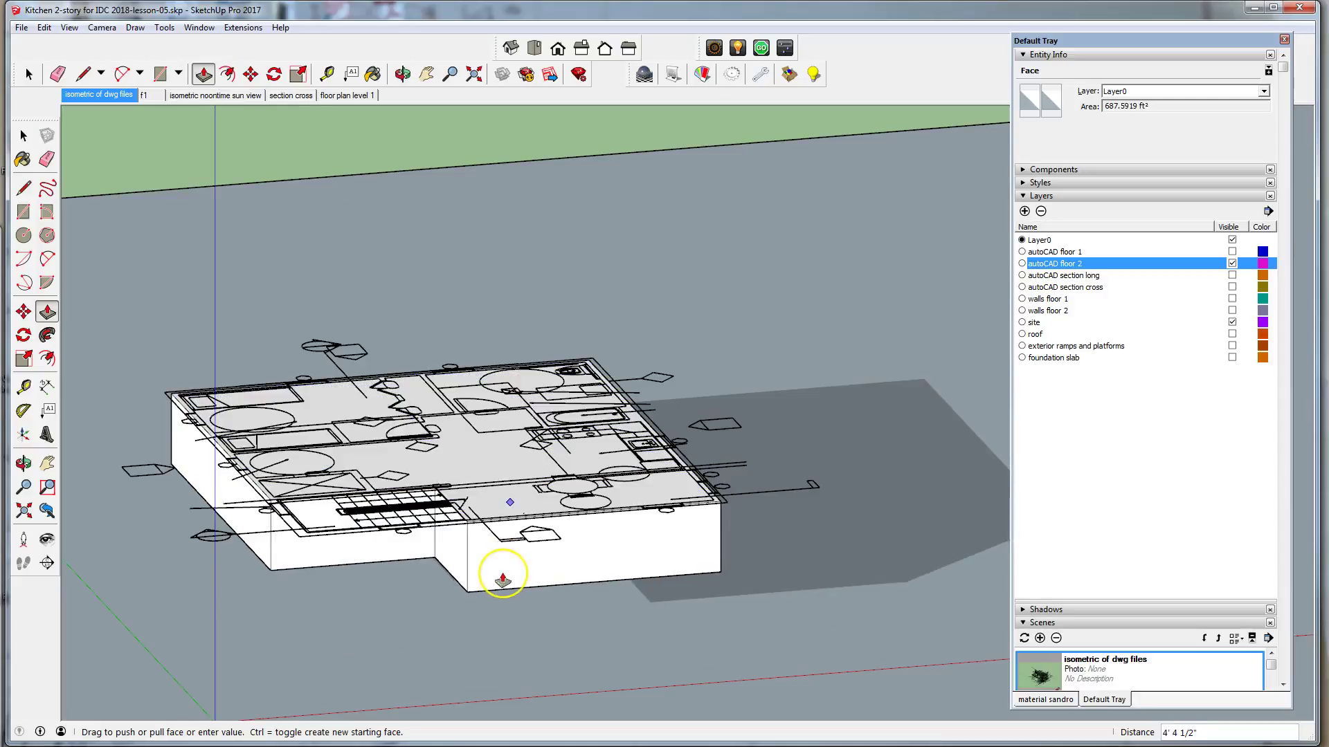
key("Return")
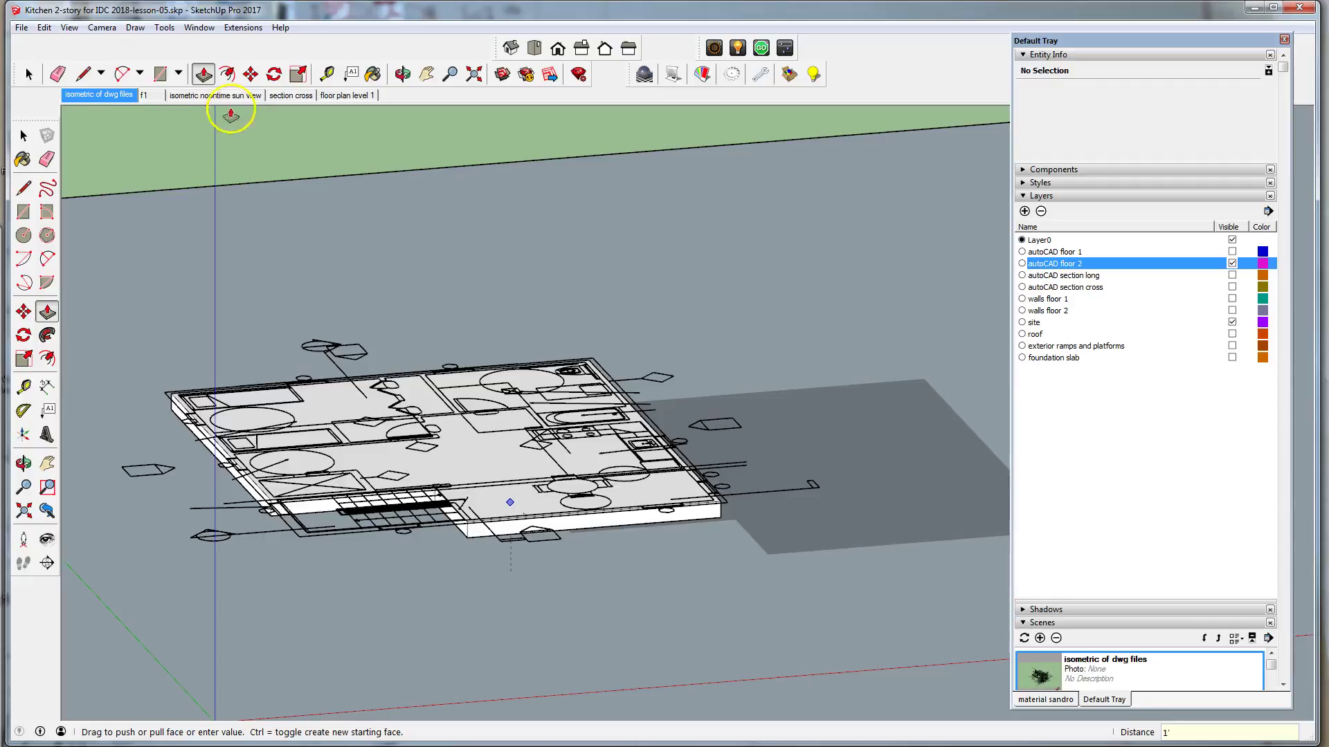
left_click(29, 74)
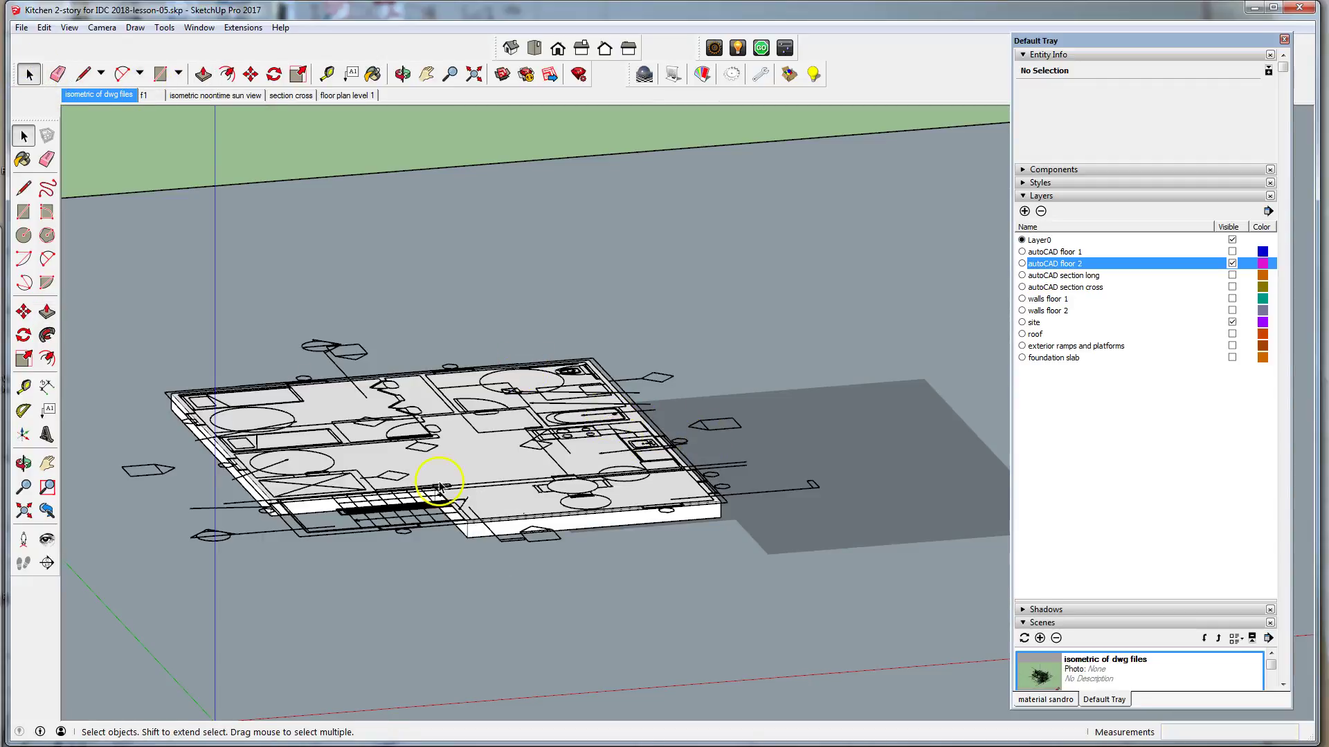
triple_click(477, 467)
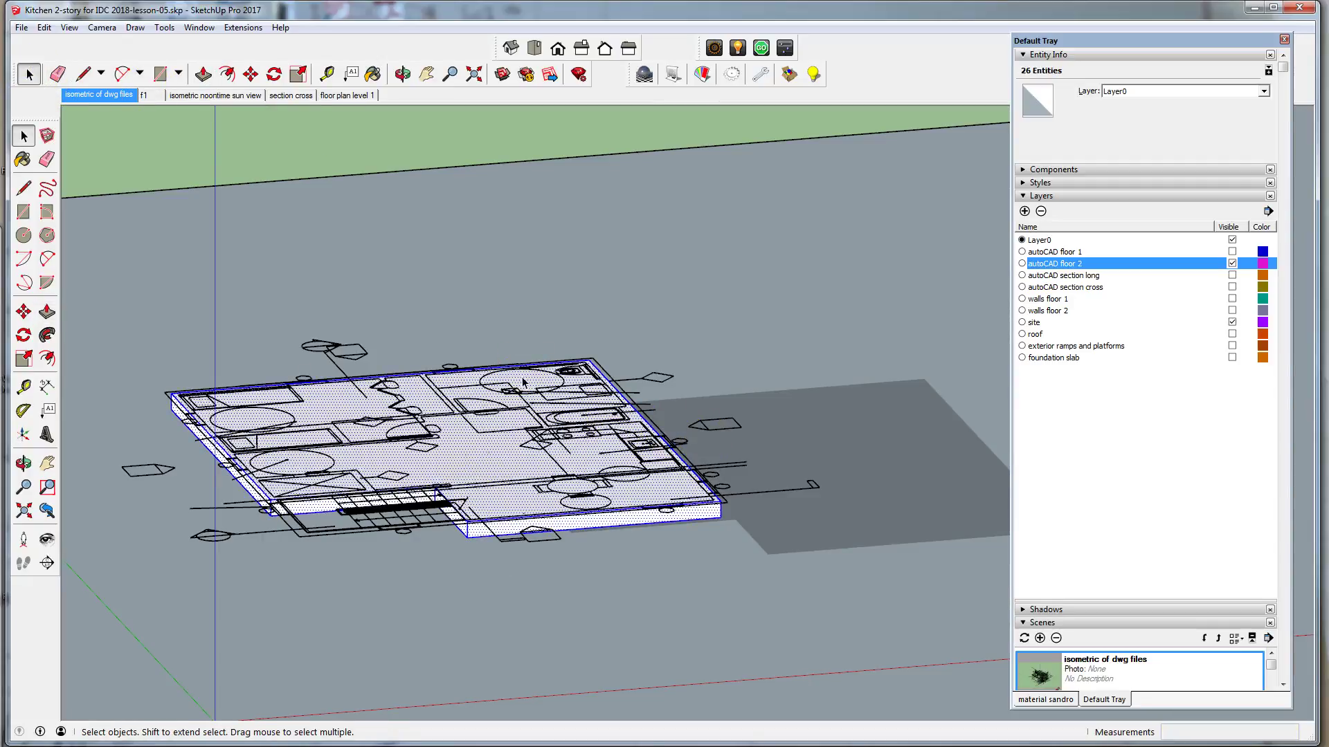
Group the slab and assign it to a new layer named 'floor slab 2'
left_click(44, 27)
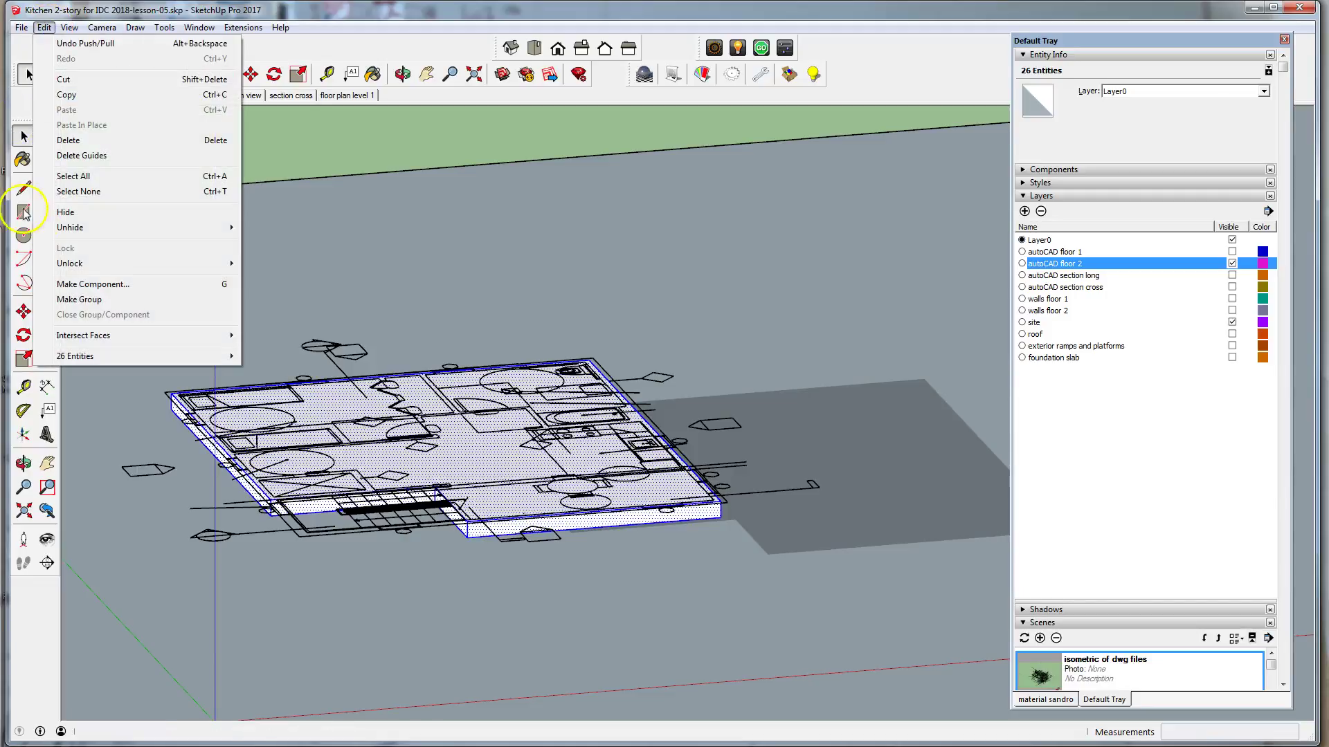
left_click(115, 301)
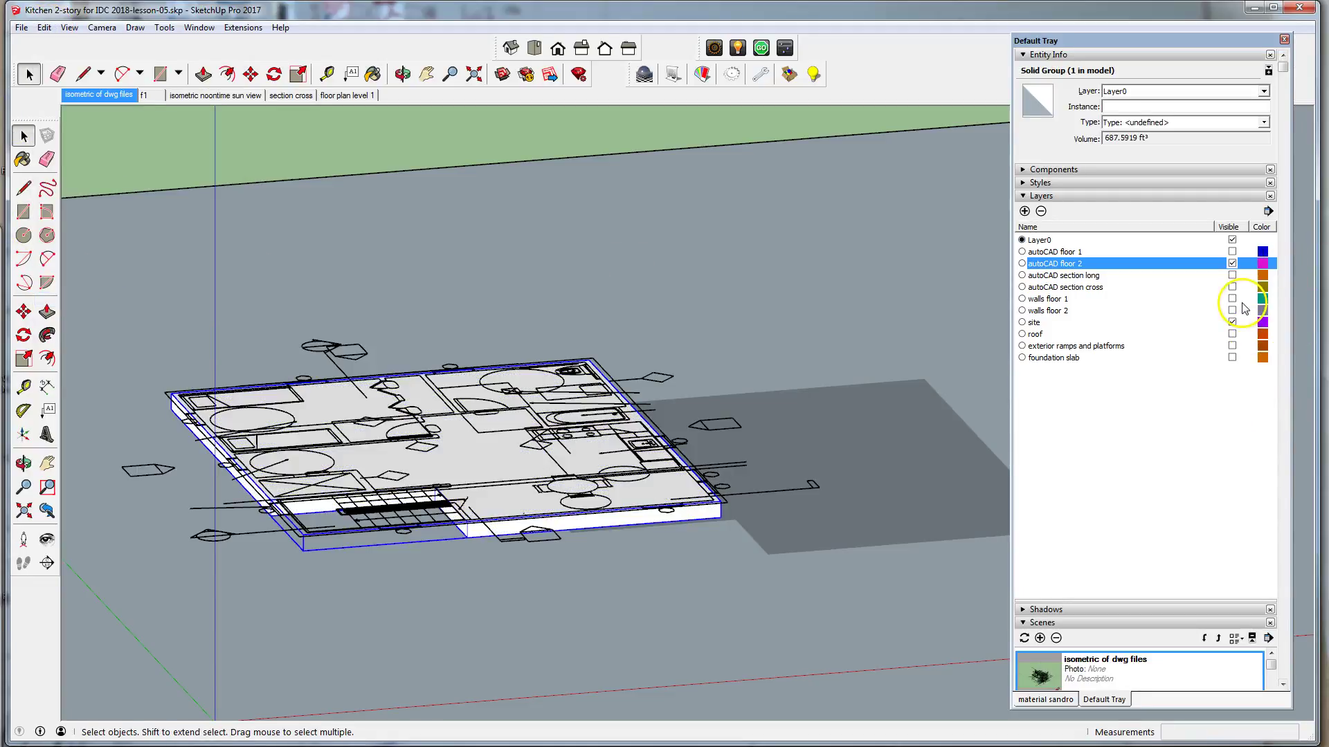
left_click(1025, 211)
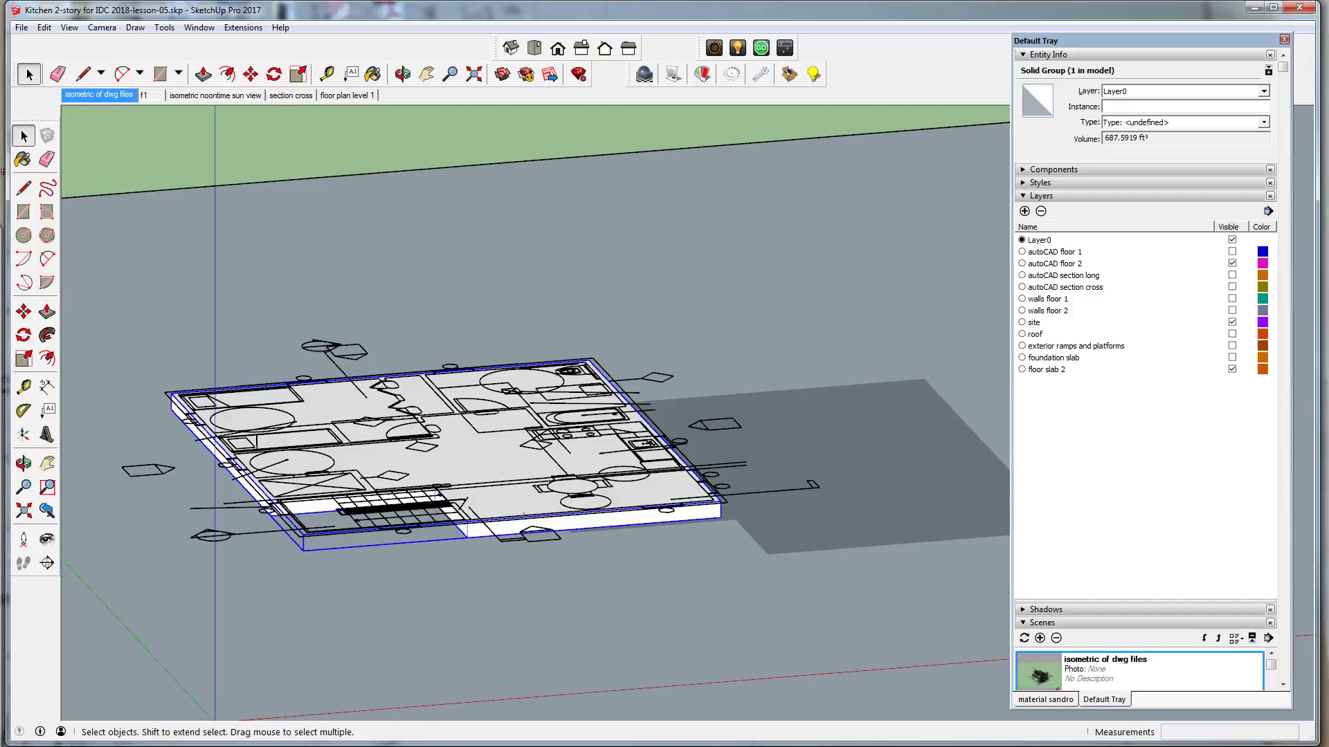
left_click(1264, 92)
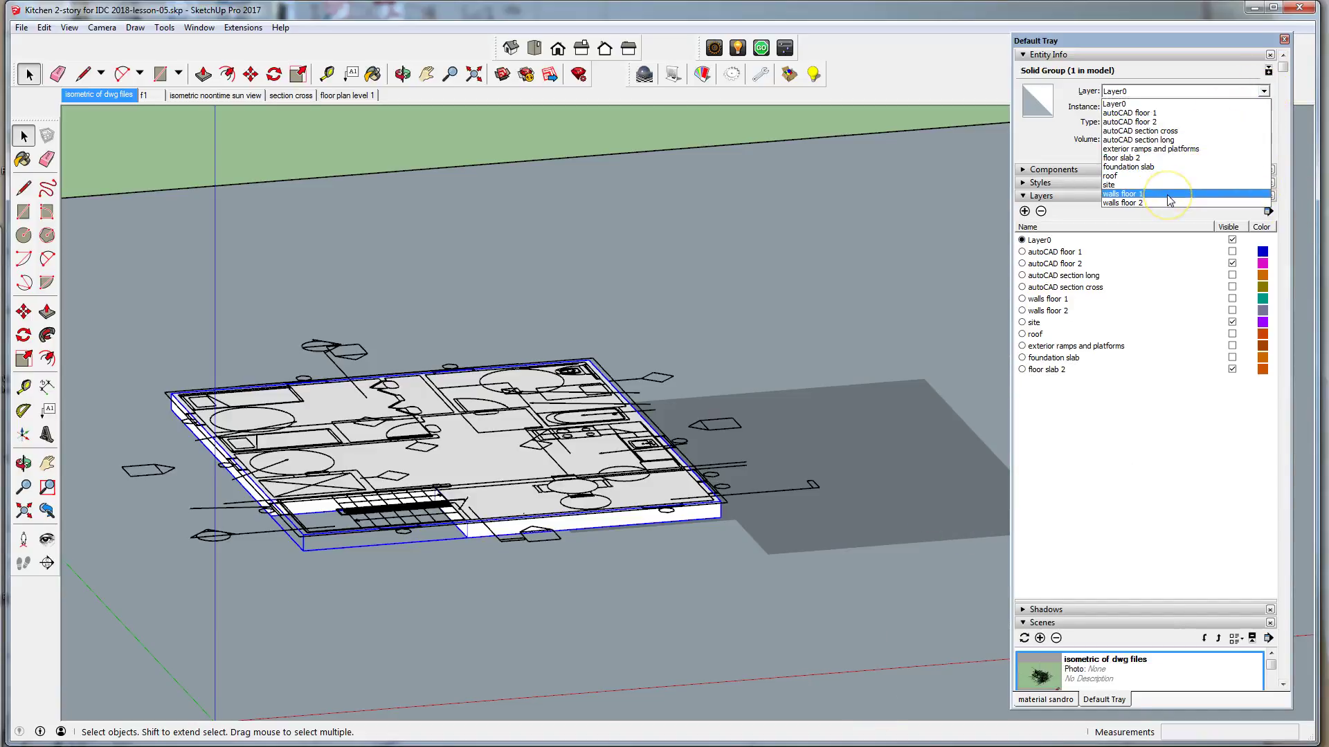
left_click(1147, 159)
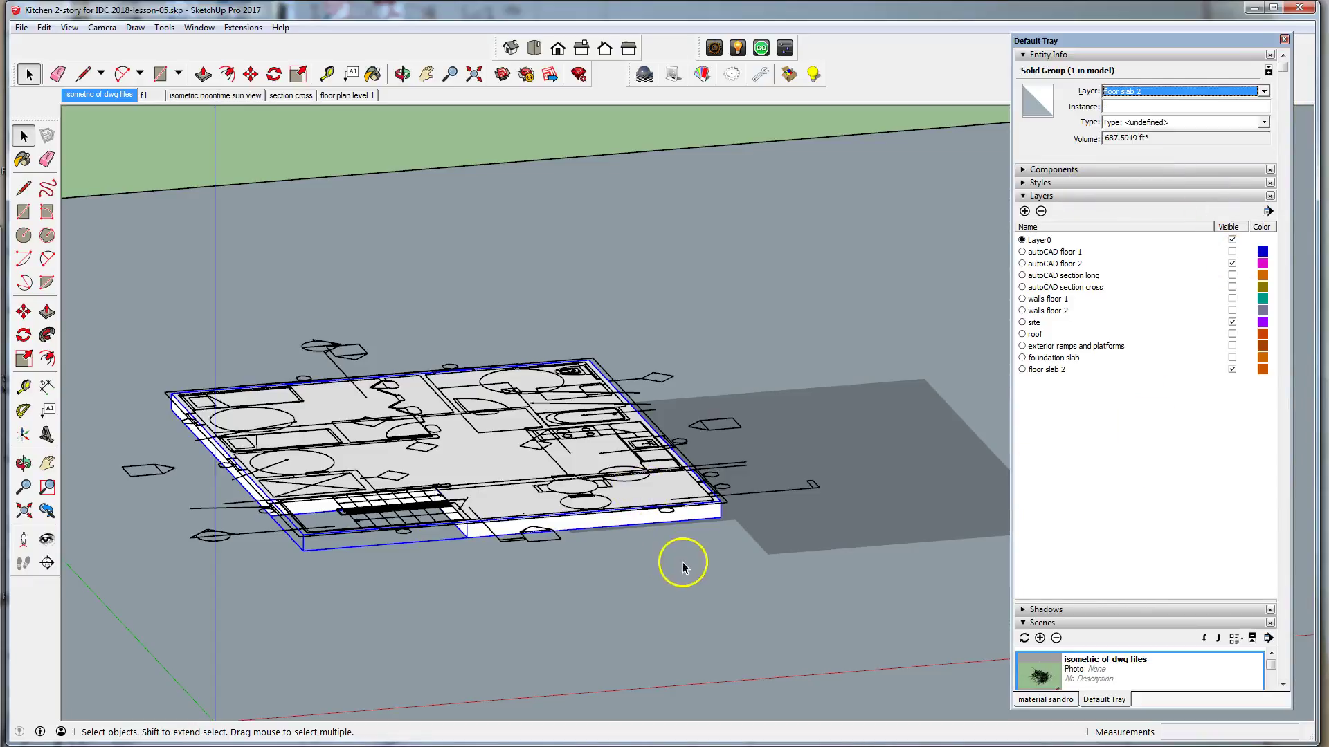
Hide autoCAD floor 2, show walls floor 1, and inspect the slab atop the ground-floor walls
left_click(1232, 263)
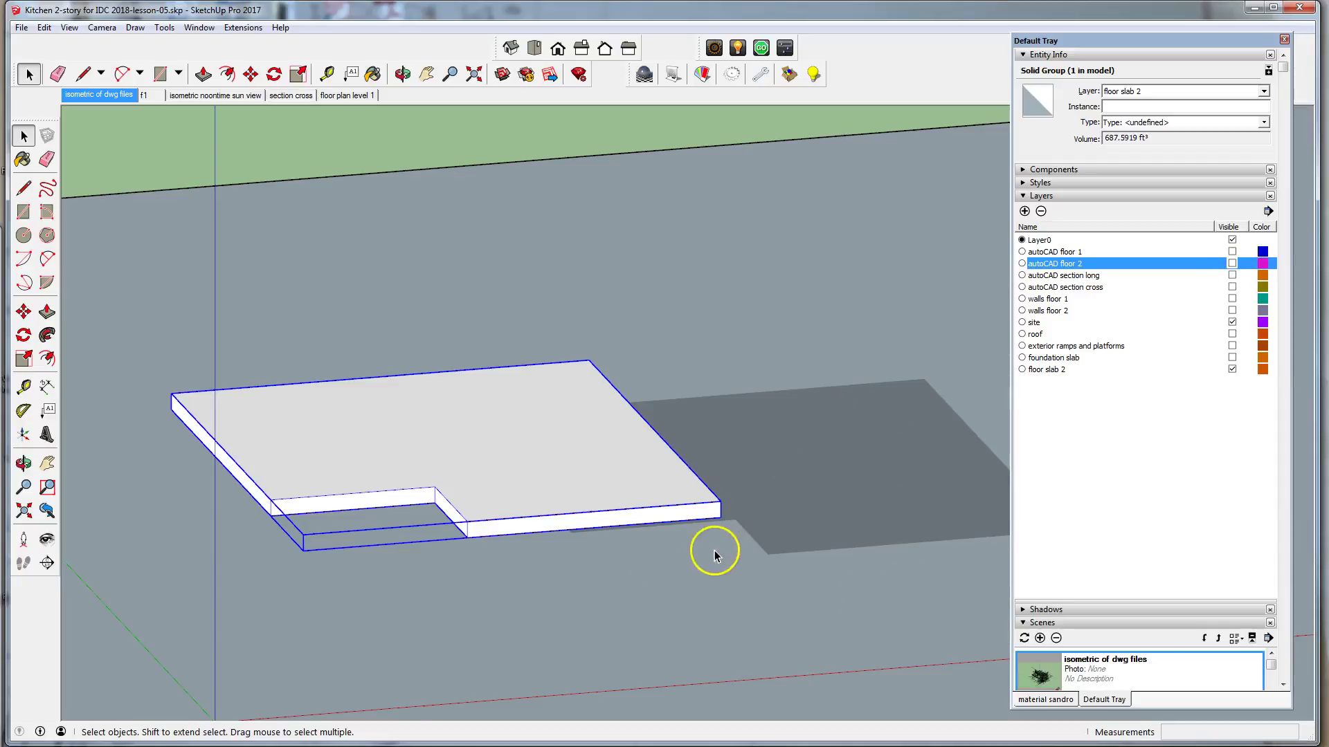
left_click(1232, 299)
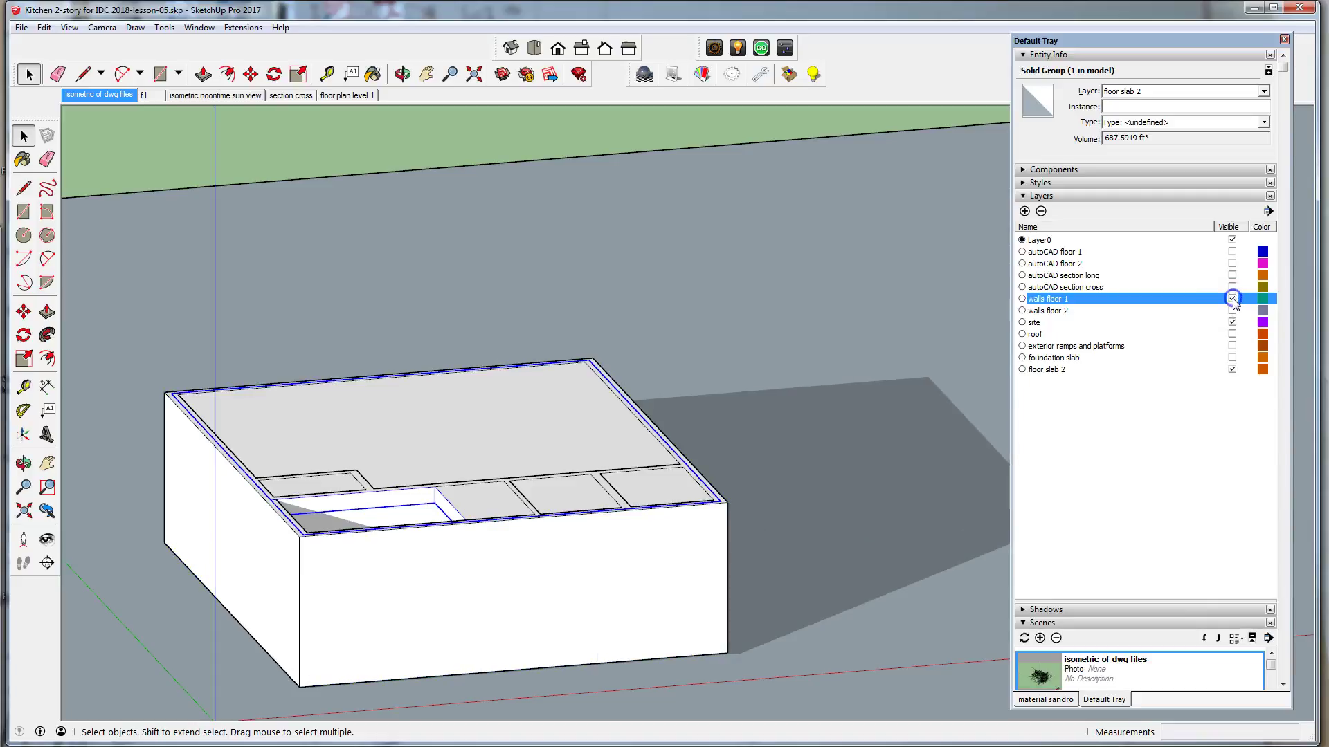
middle_click_drag(544, 513, 543, 613)
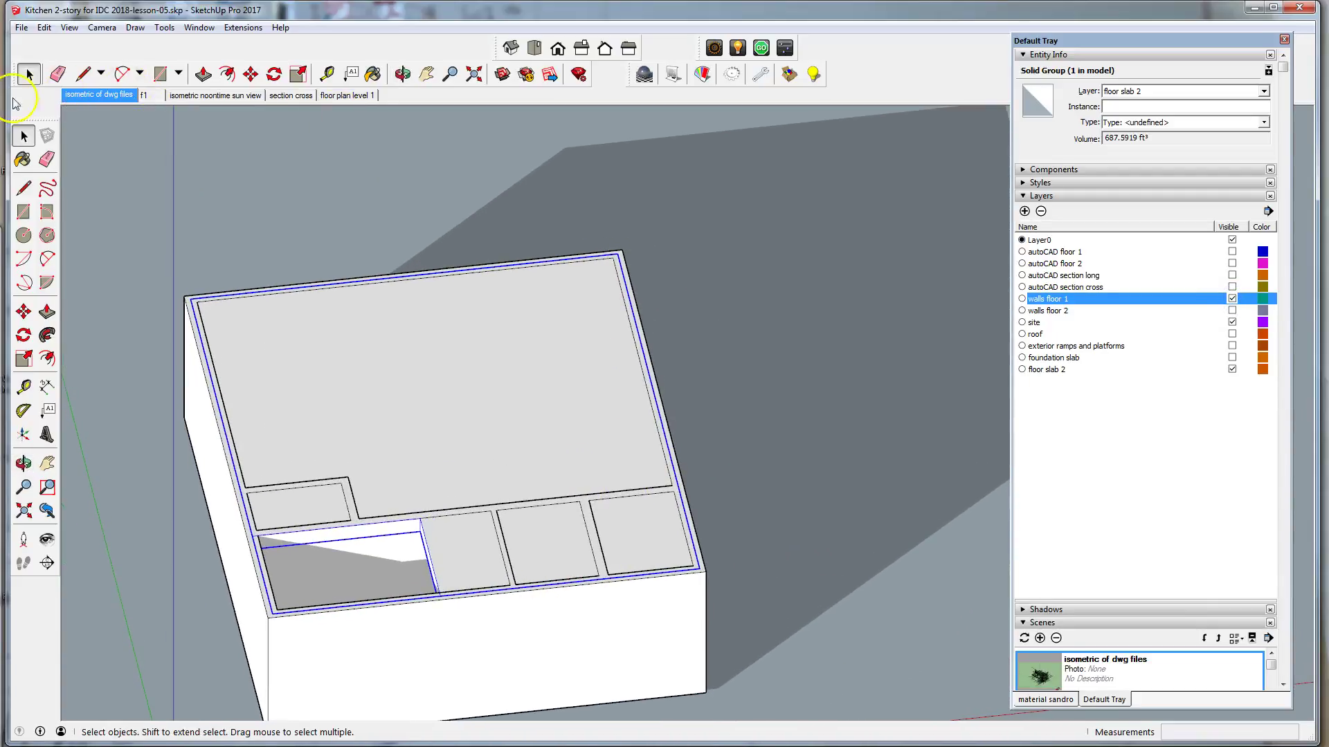
scroll(385, 578, "up", 3)
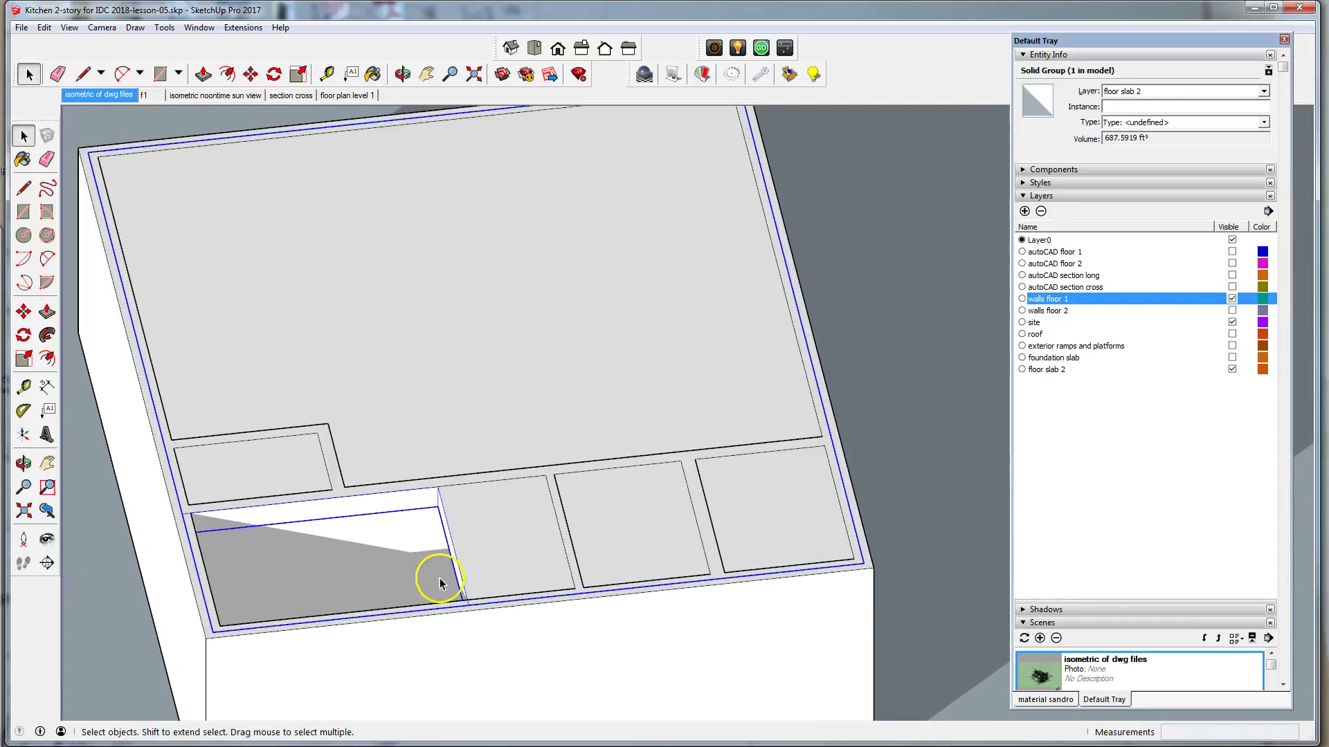
scroll(425, 543, "down", 1)
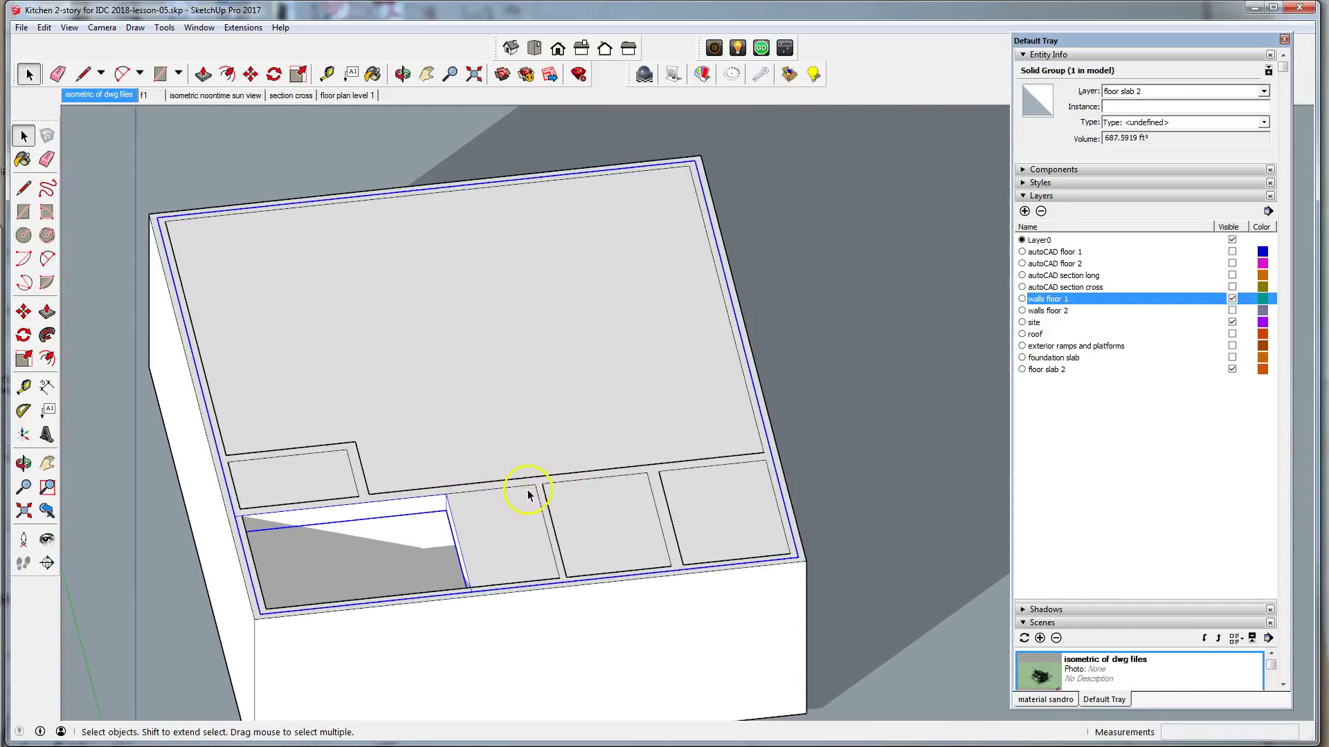
scroll(436, 590, "up", 2)
scroll(424, 615, "down", 3)
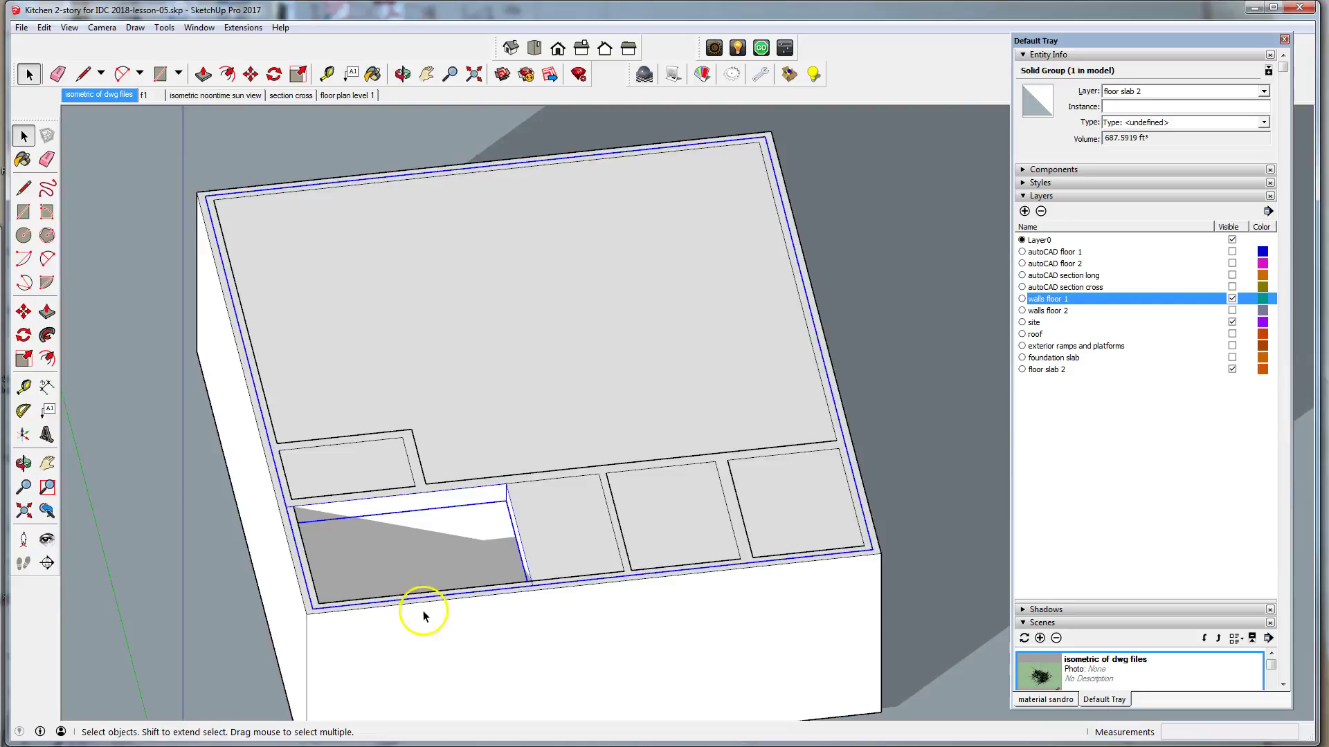
scroll(417, 610, "up", 3)
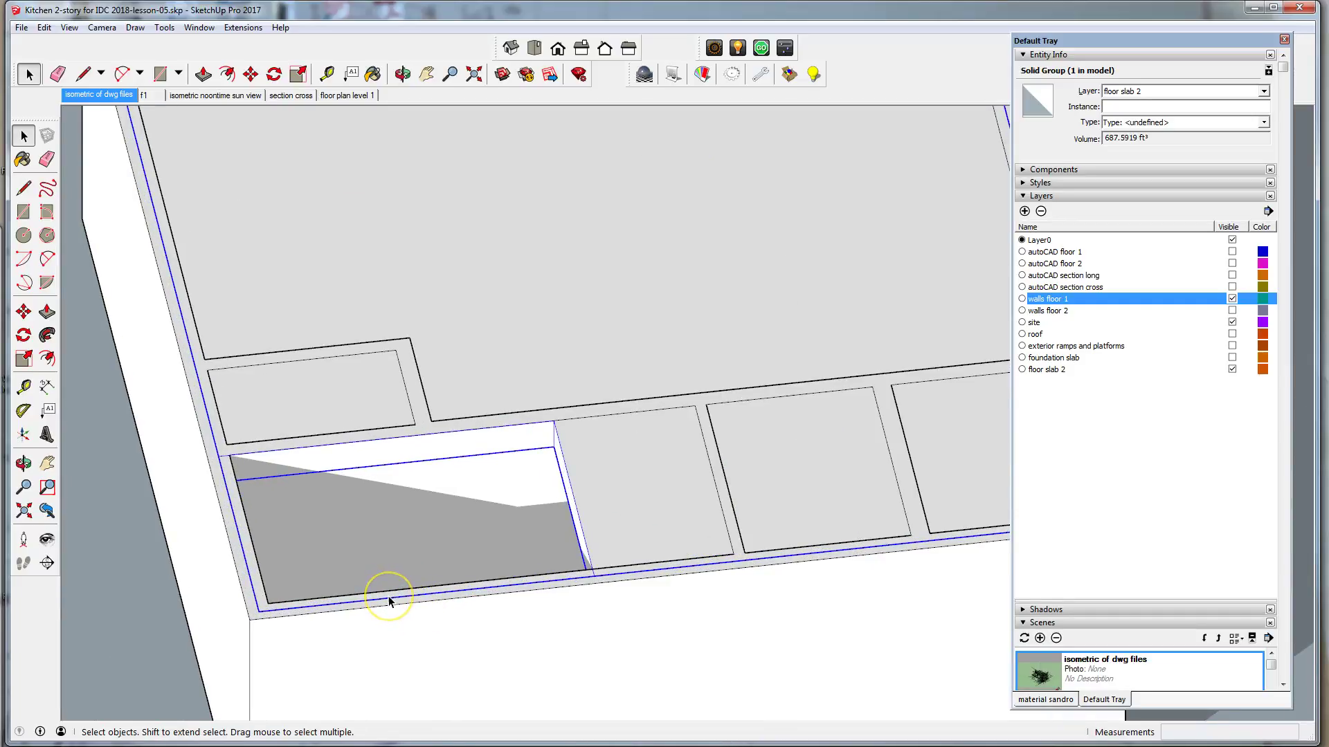
scroll(320, 483, "down", 3)
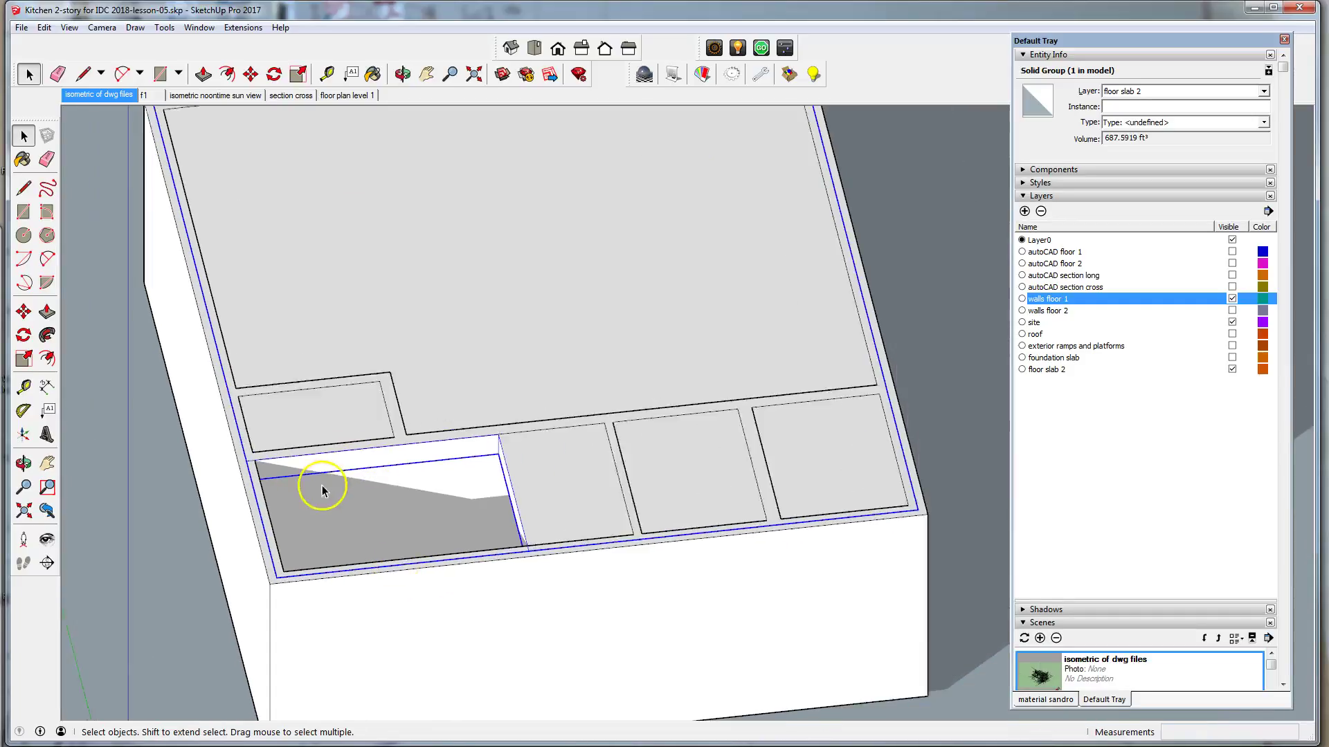
scroll(865, 493, "up", 3)
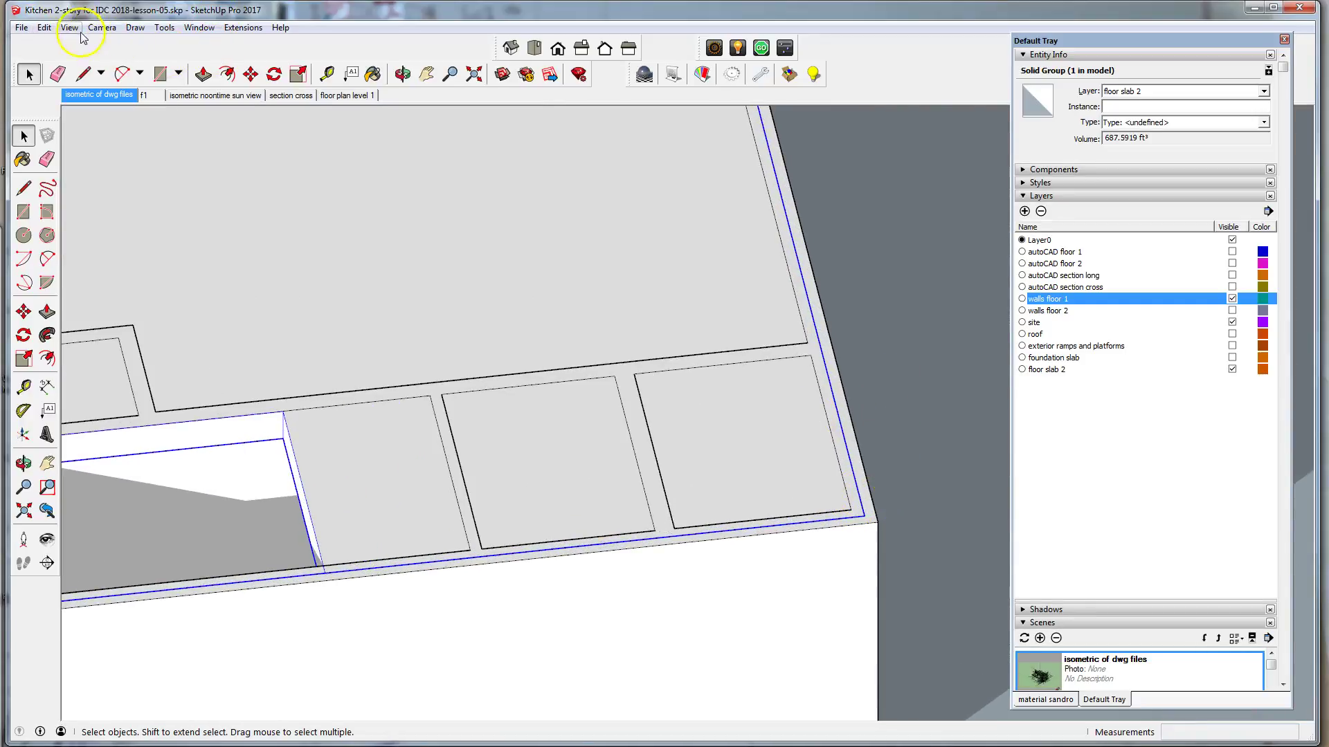
scroll(579, 335, "down", 3)
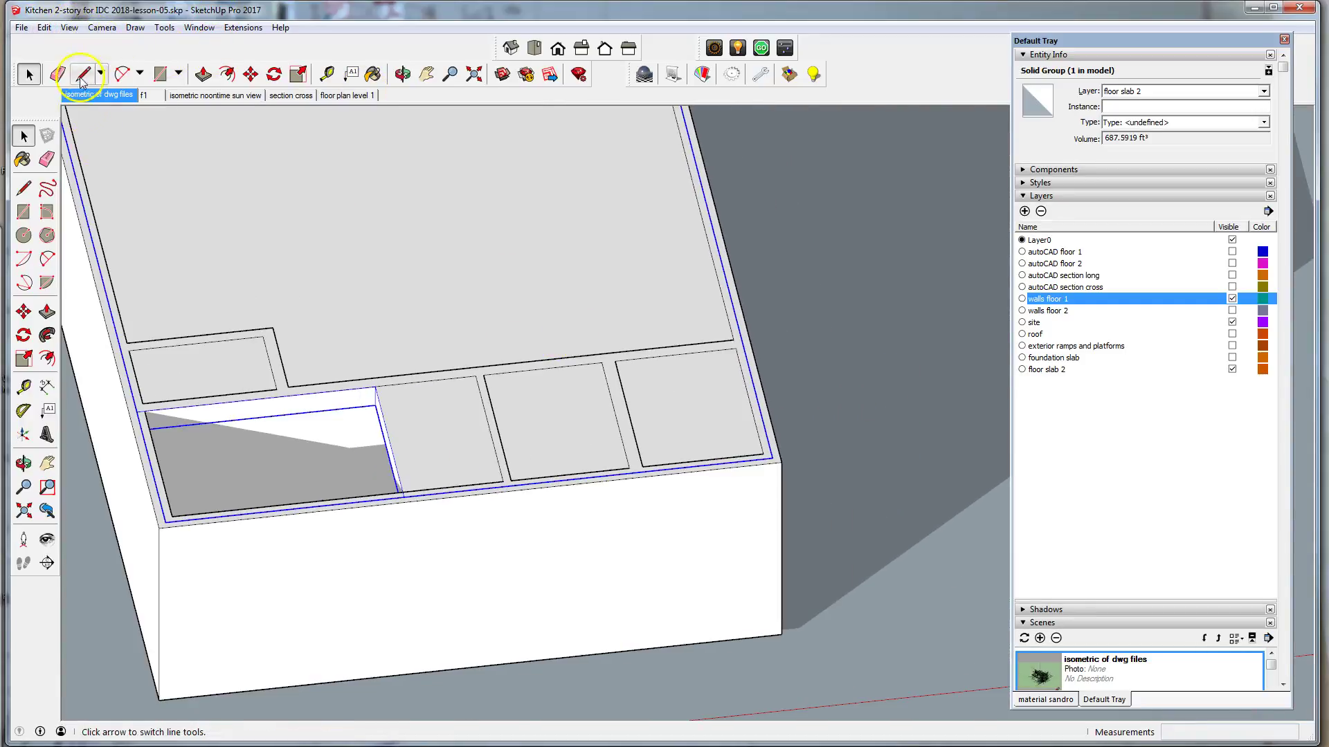
Switch the face style to X-ray and orbit out to see the whole walled box
left_click(69, 27)
mouse_move(139, 212)
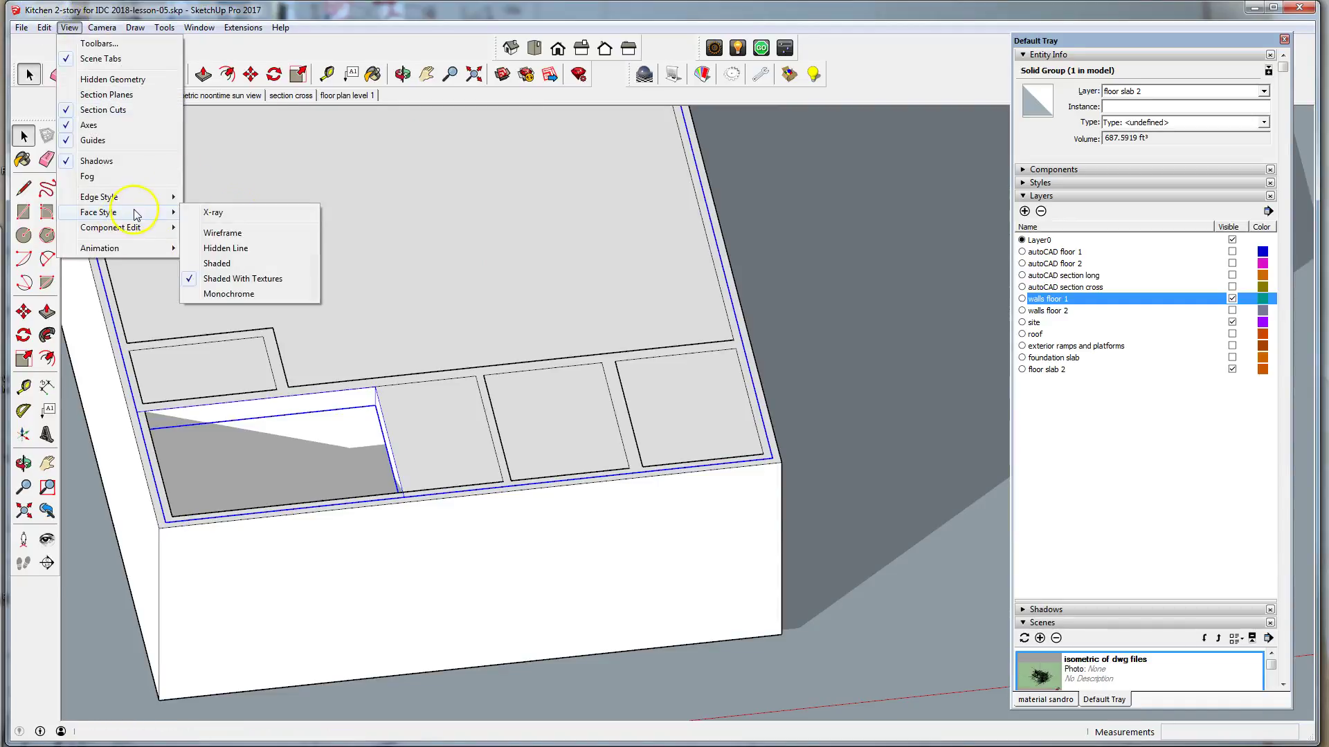
left_click(252, 213)
scroll(759, 537, "down", 3)
middle_click_drag(759, 537, 625, 445)
scroll(651, 467, "up", 2)
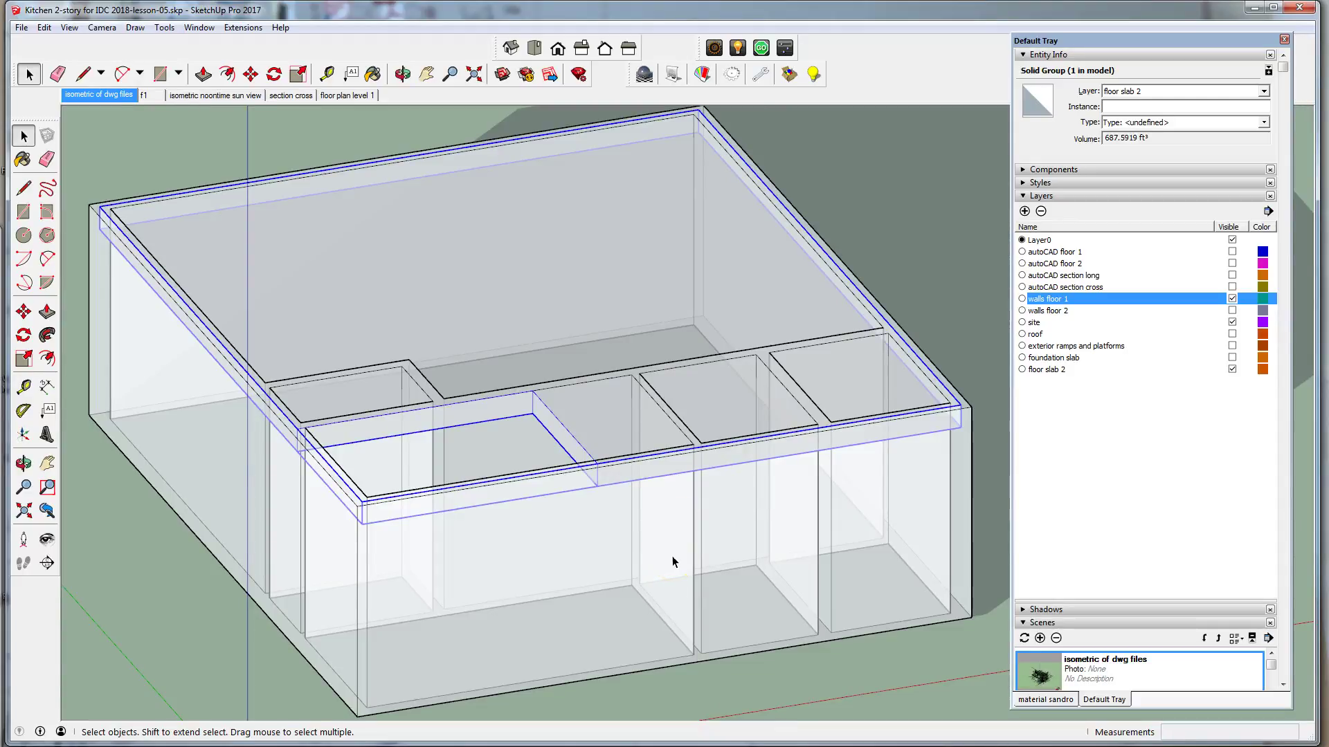
scroll(671, 555, "down", 3)
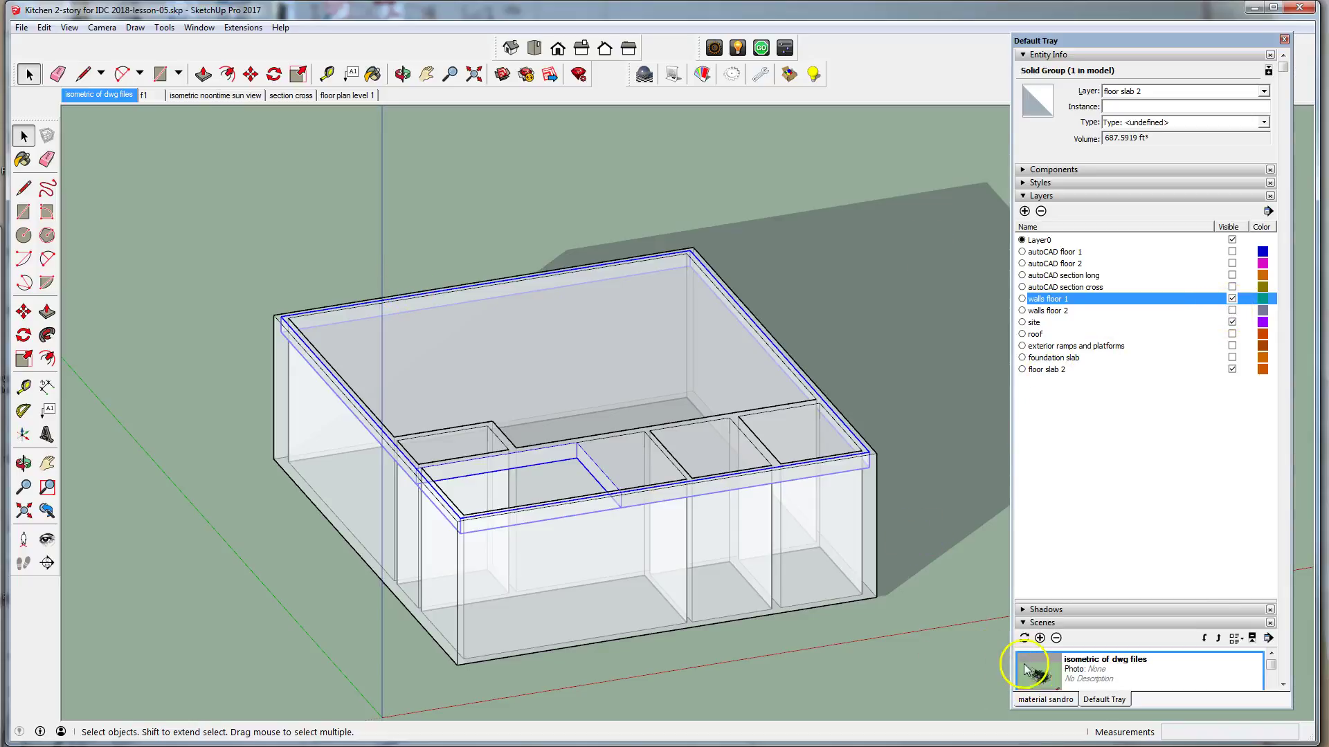
Add a new scene saving this X-ray view and name it 'floor slab 2'
left_click(1040, 638)
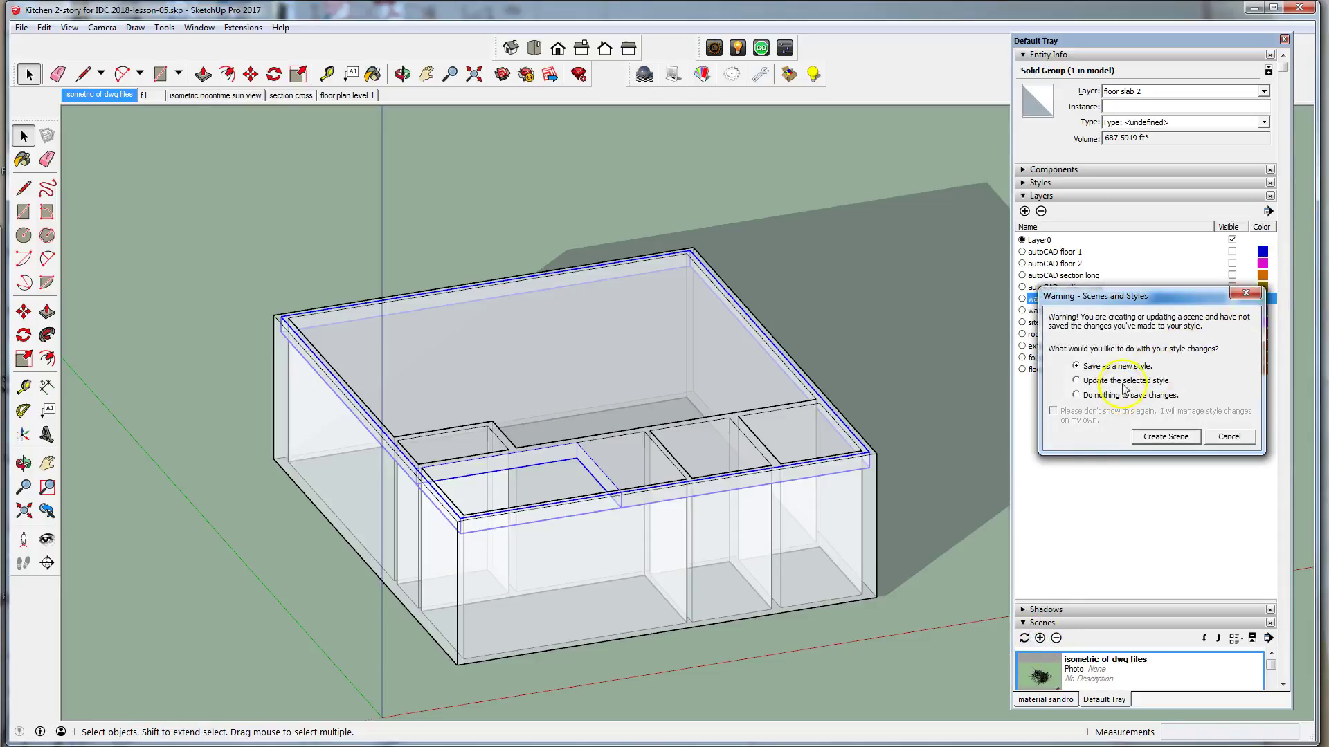
left_click(1157, 436)
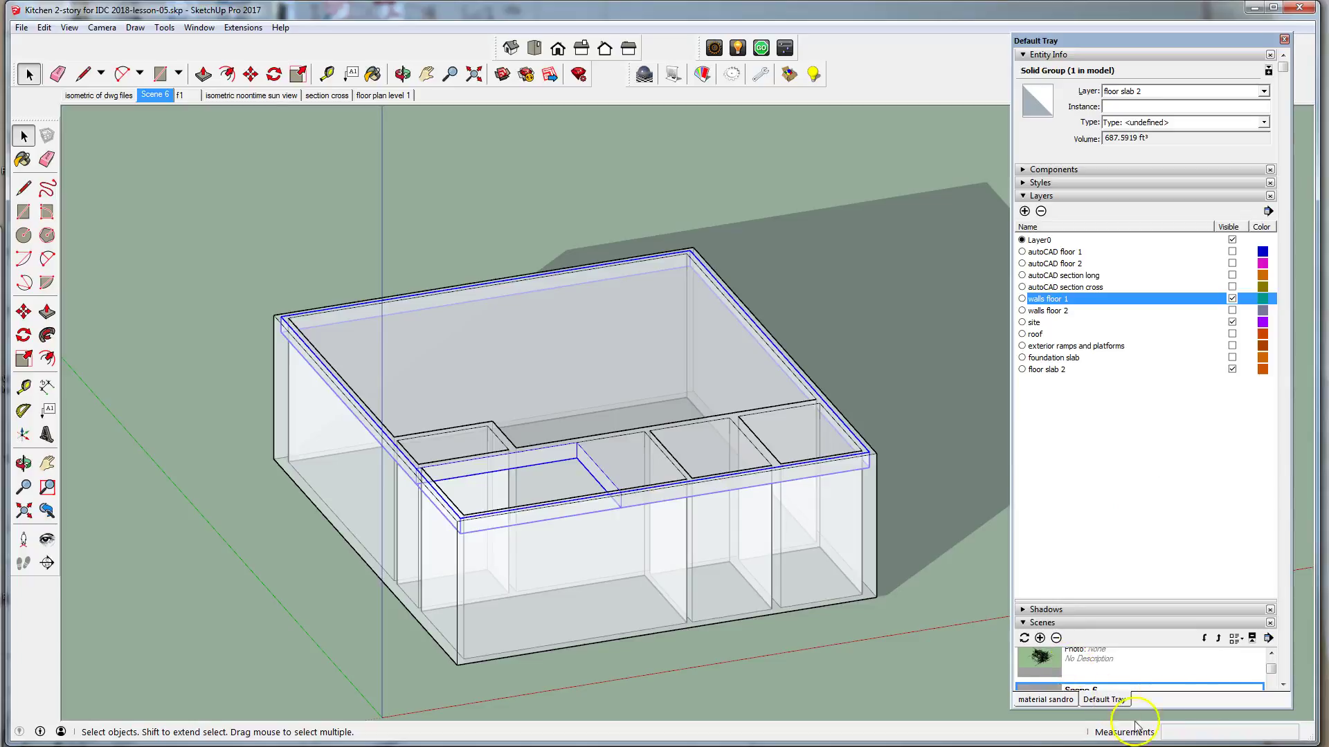
left_click(1029, 197)
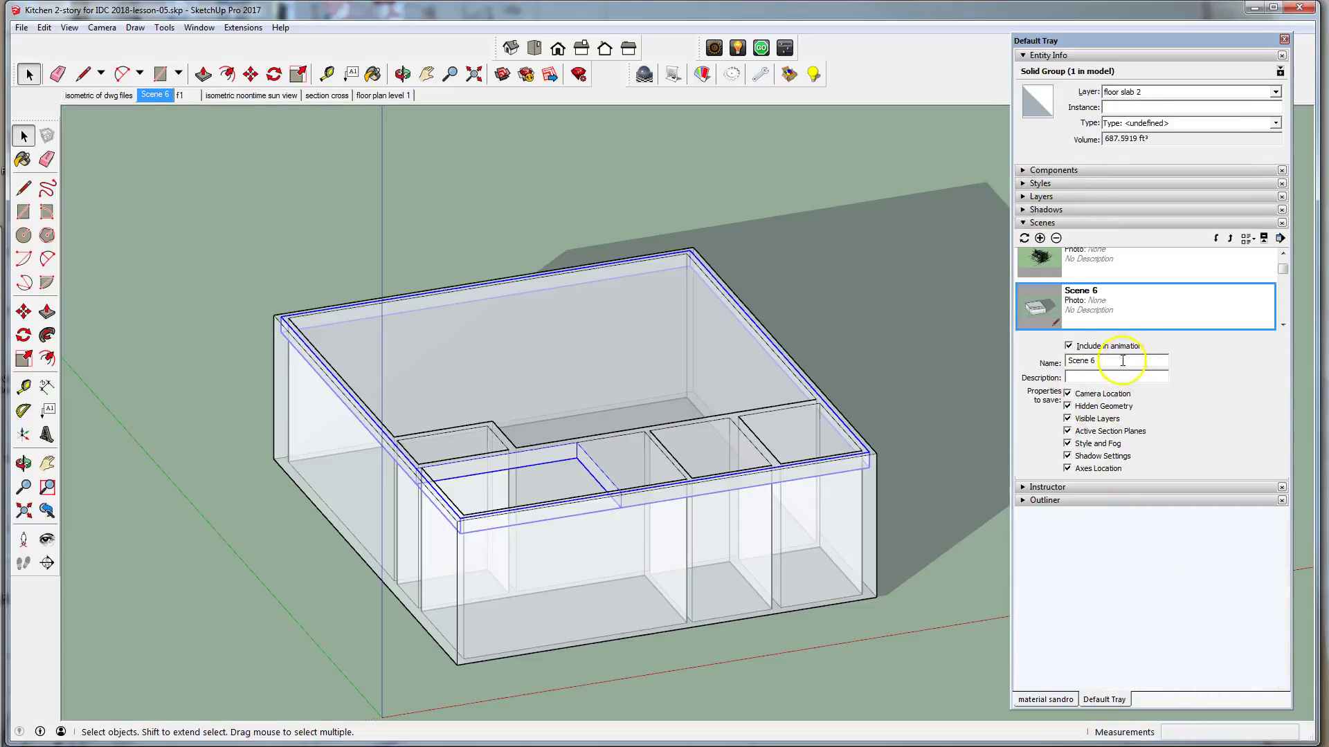
left_click_drag(1123, 361, 1003, 356)
type("floor slab 2")
key("Return")
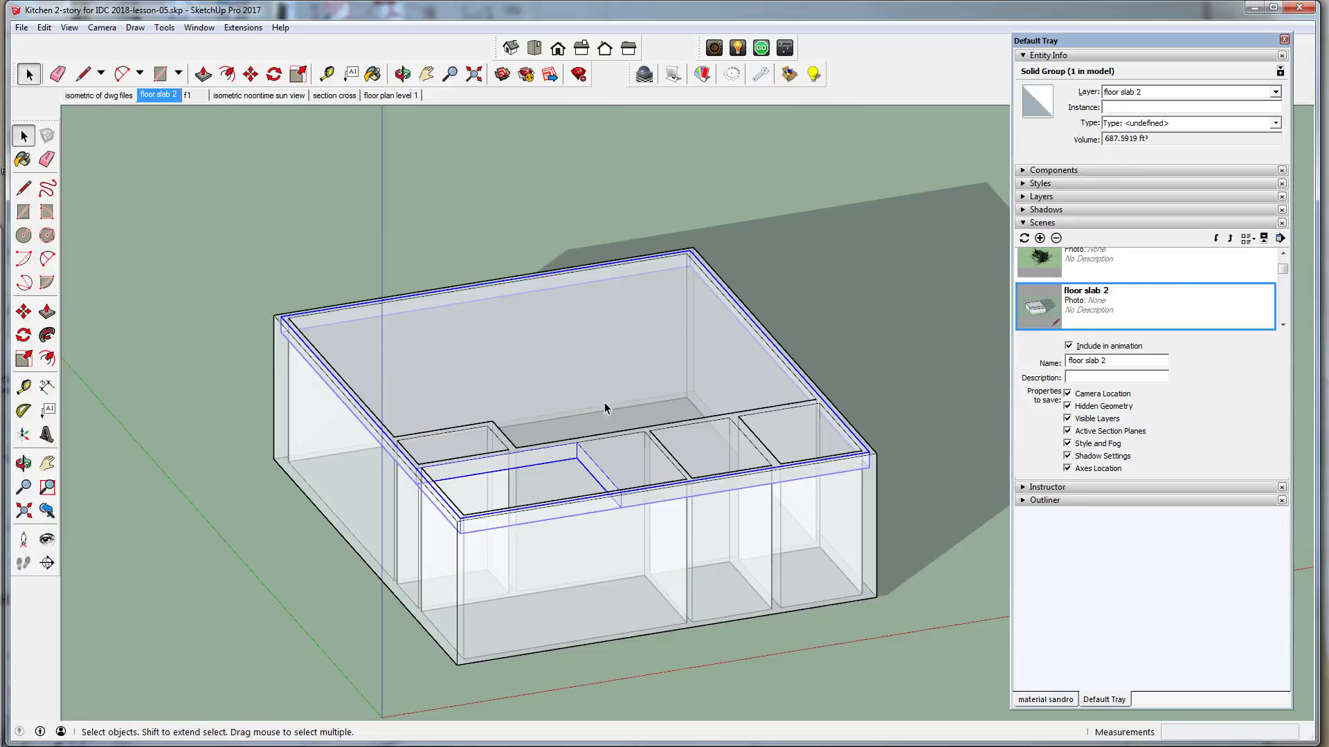
scroll(438, 554, "down", 2)
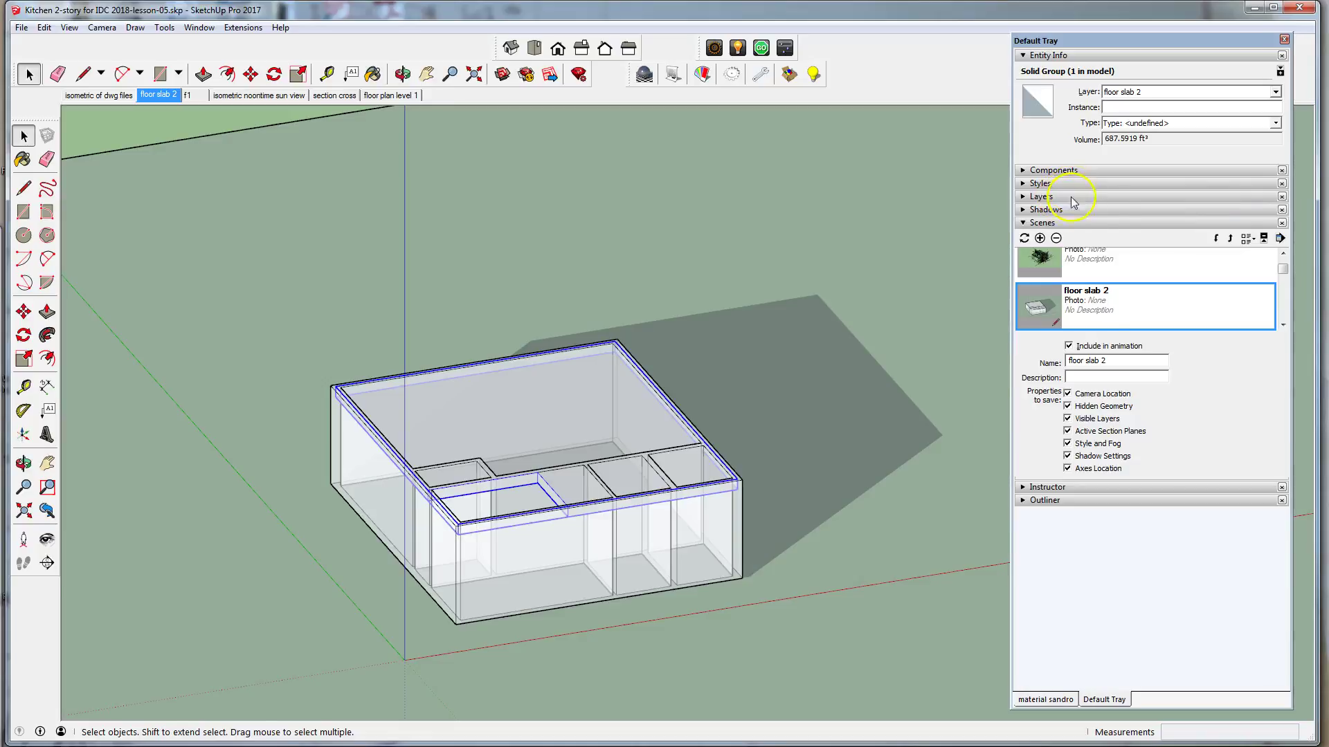
left_click(1020, 197)
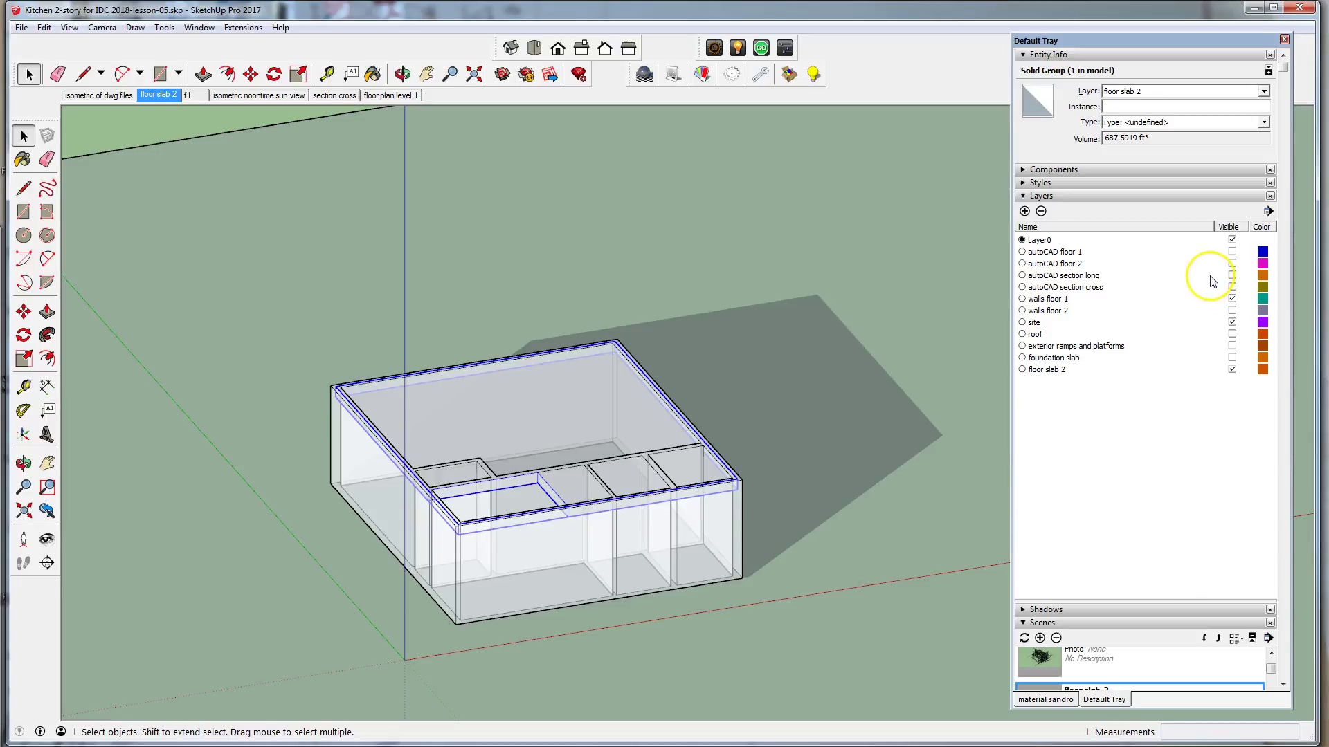
left_click(1232, 264)
left_click(1232, 264)
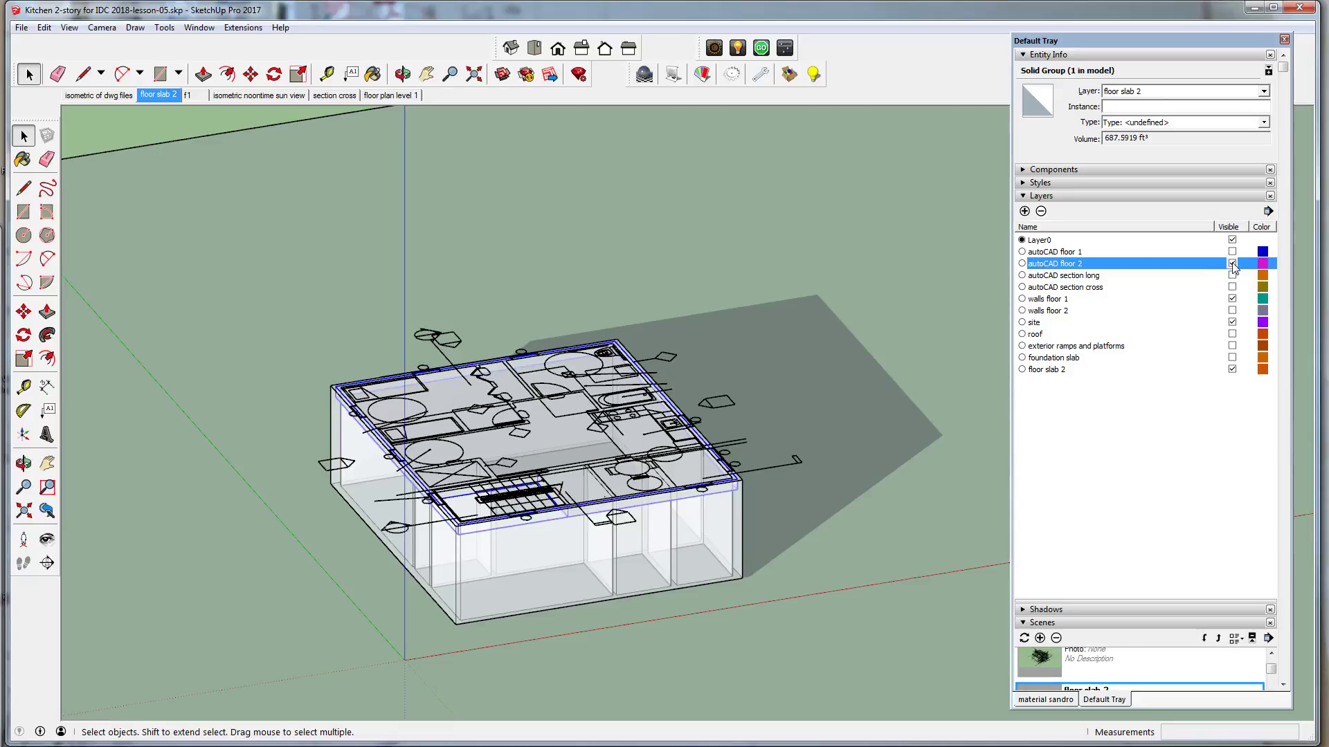
left_click(1232, 264)
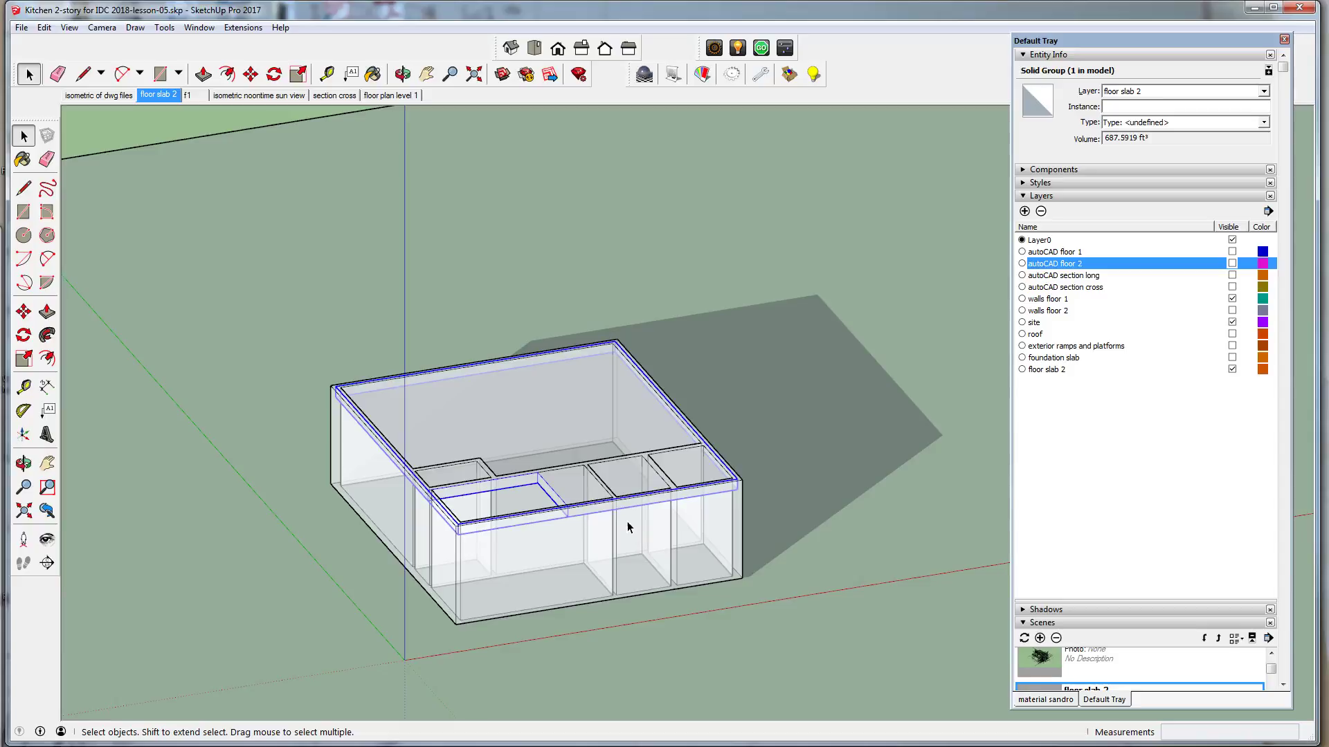
left_click(1232, 276)
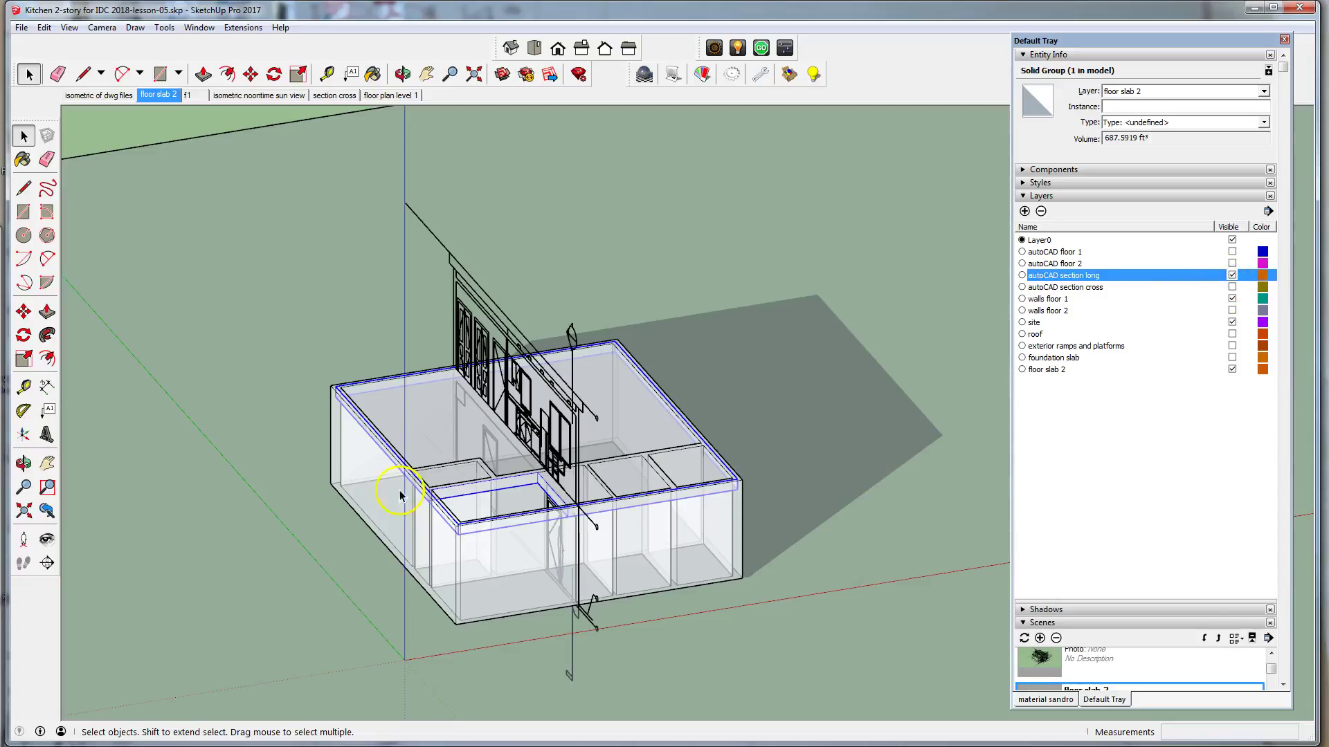
mouse_move(400, 490)
middle_mouse_down()
mouse_move(459, 439)
mouse_move(750, 454)
middle_mouse_up()
scroll(685, 438, "up", 3)
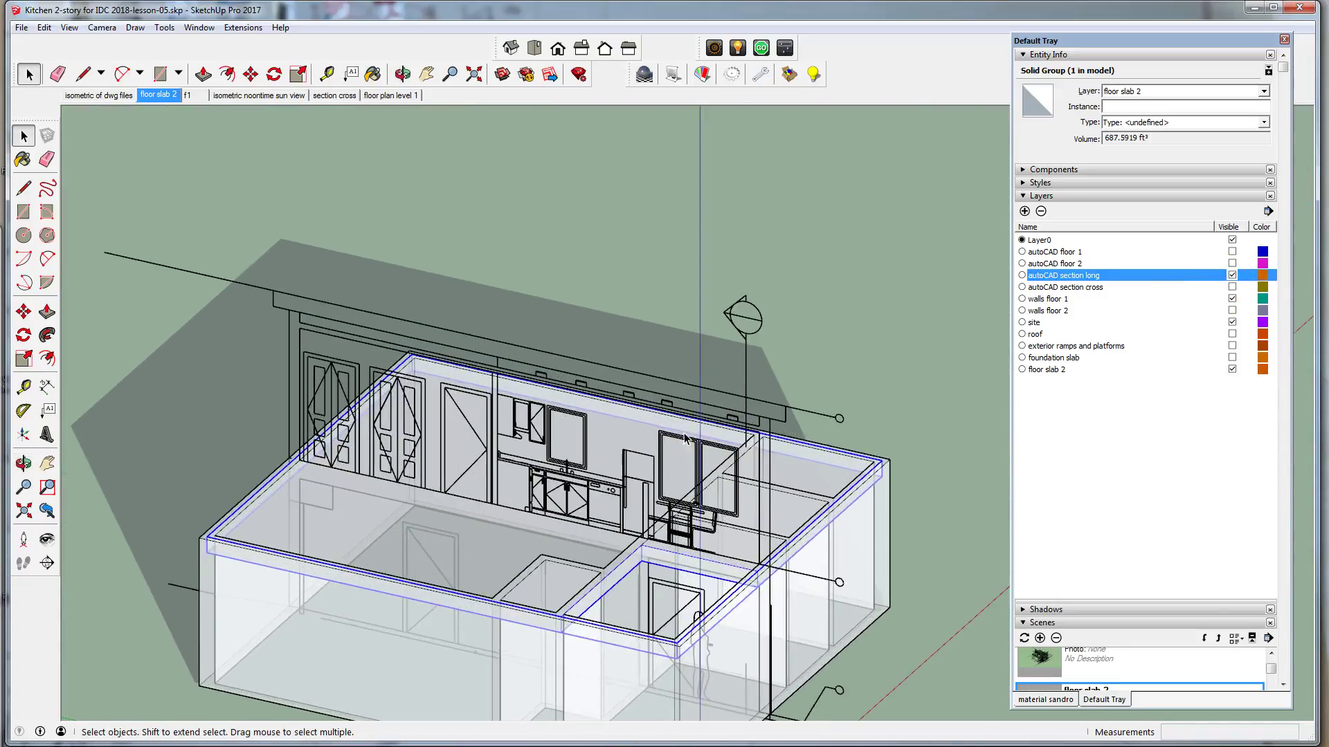
scroll(439, 359, "up", 4)
scroll(432, 309, "down", 3)
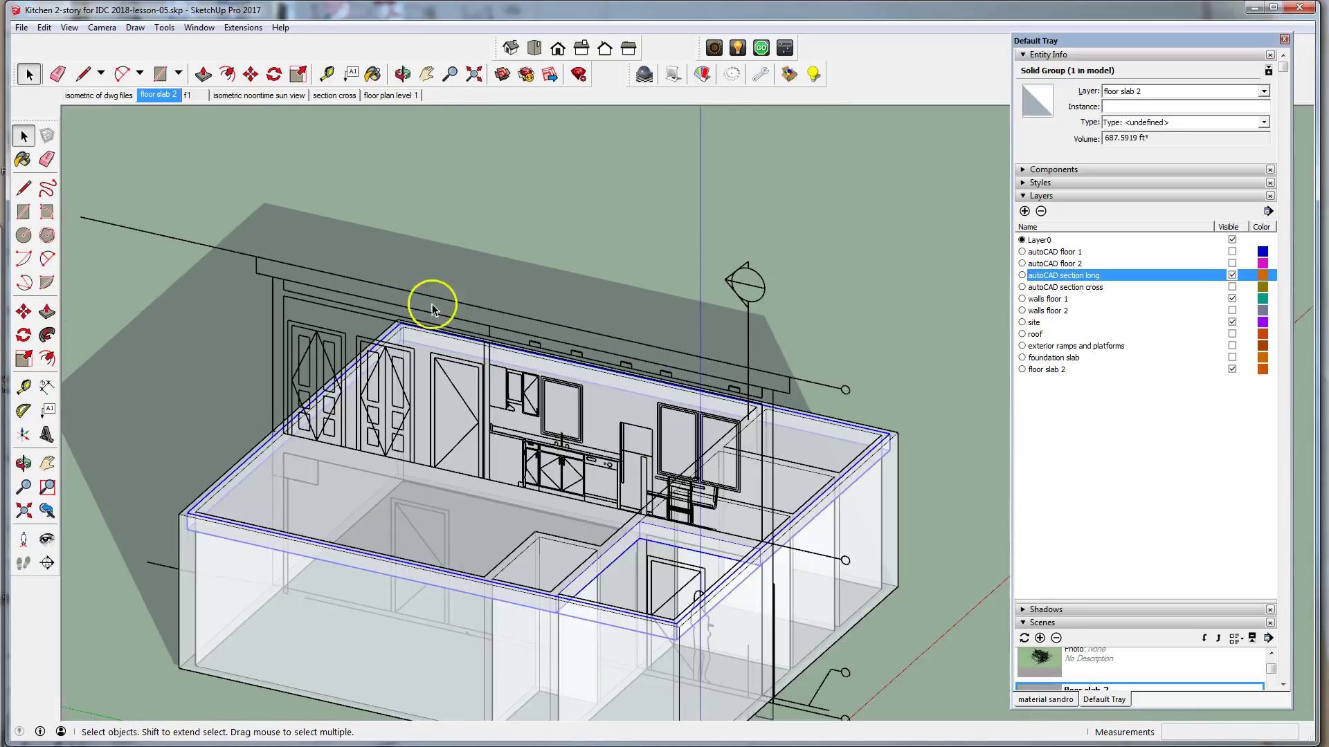
scroll(551, 429, "up", 2)
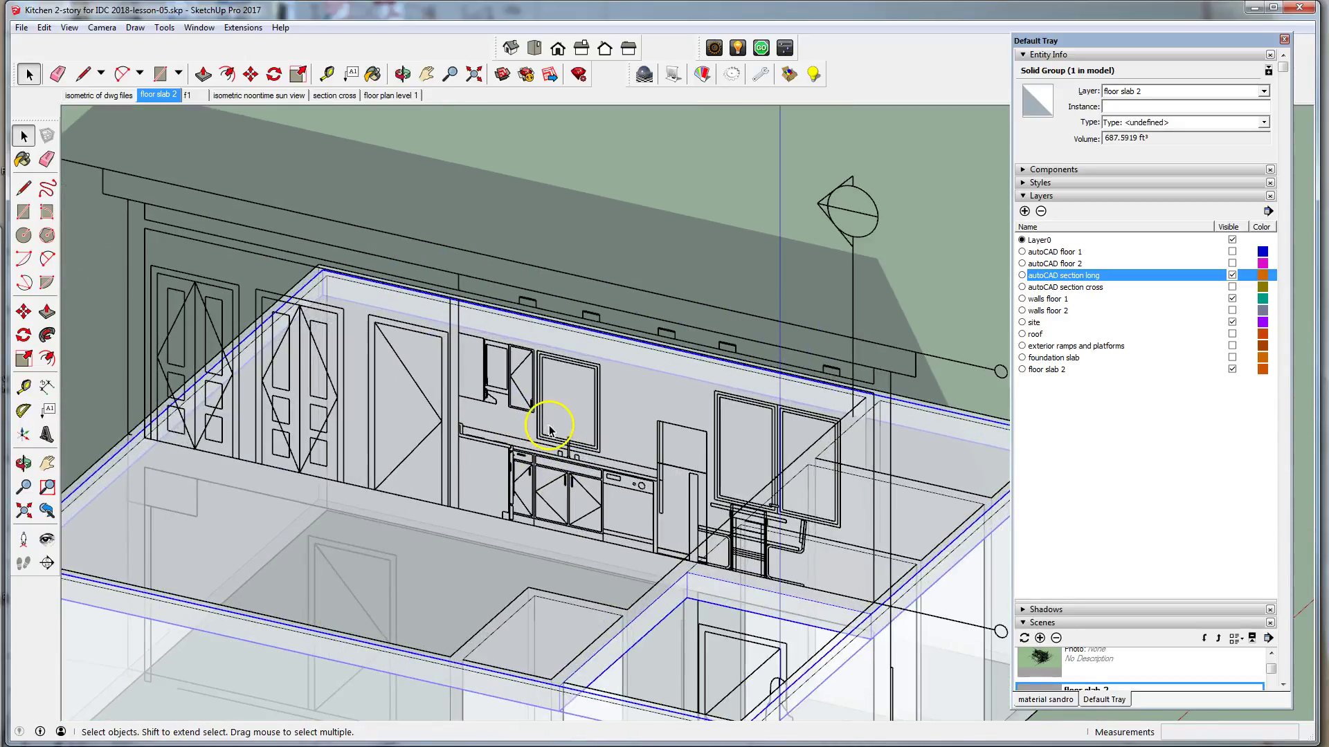
scroll(550, 429, "down", 3)
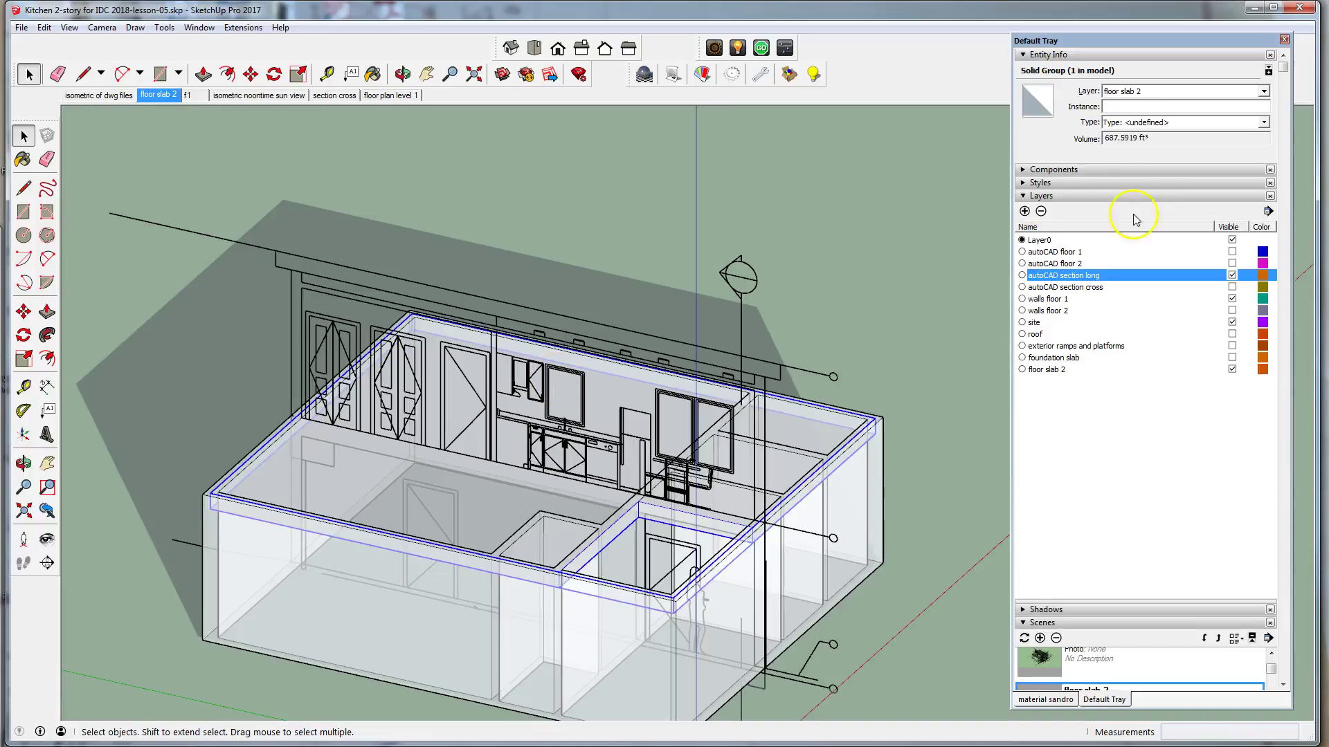
Add a new layer named 'ceiling level 2'
left_click(1024, 211)
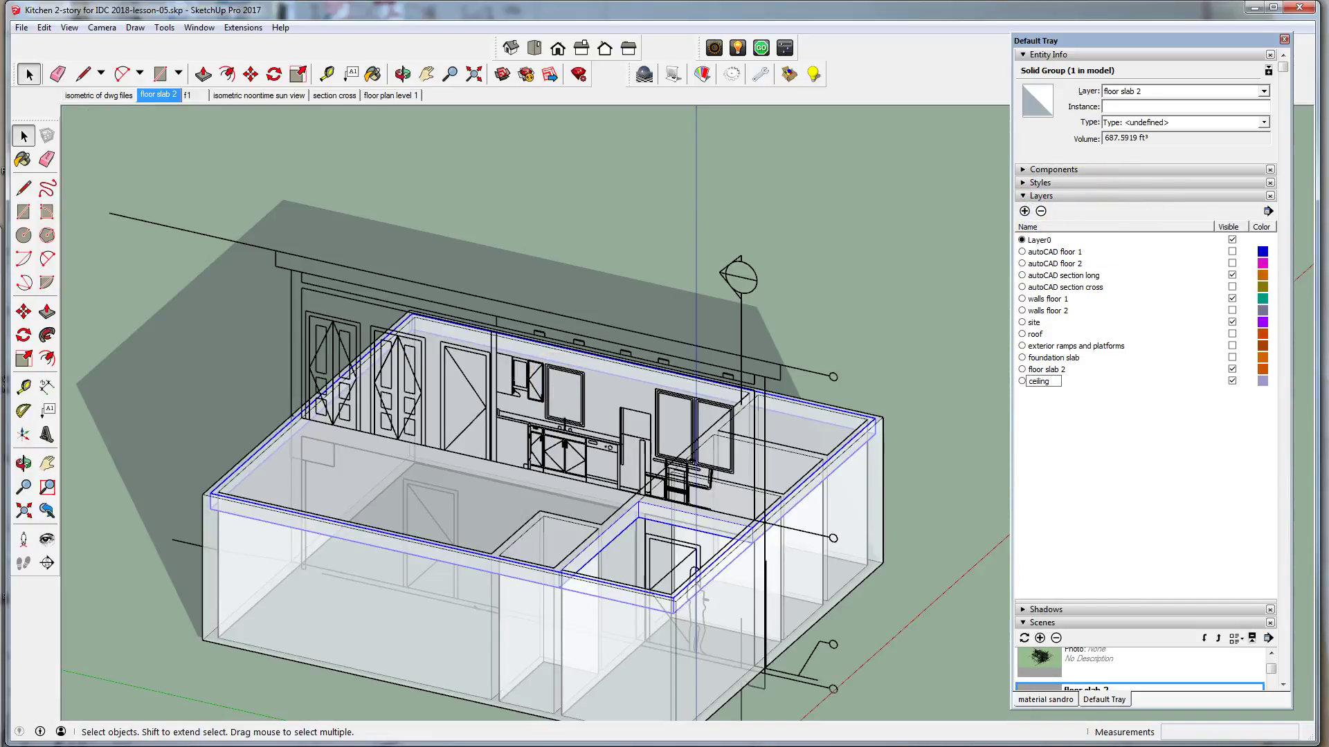
type("ceiling level 2")
key("Return")
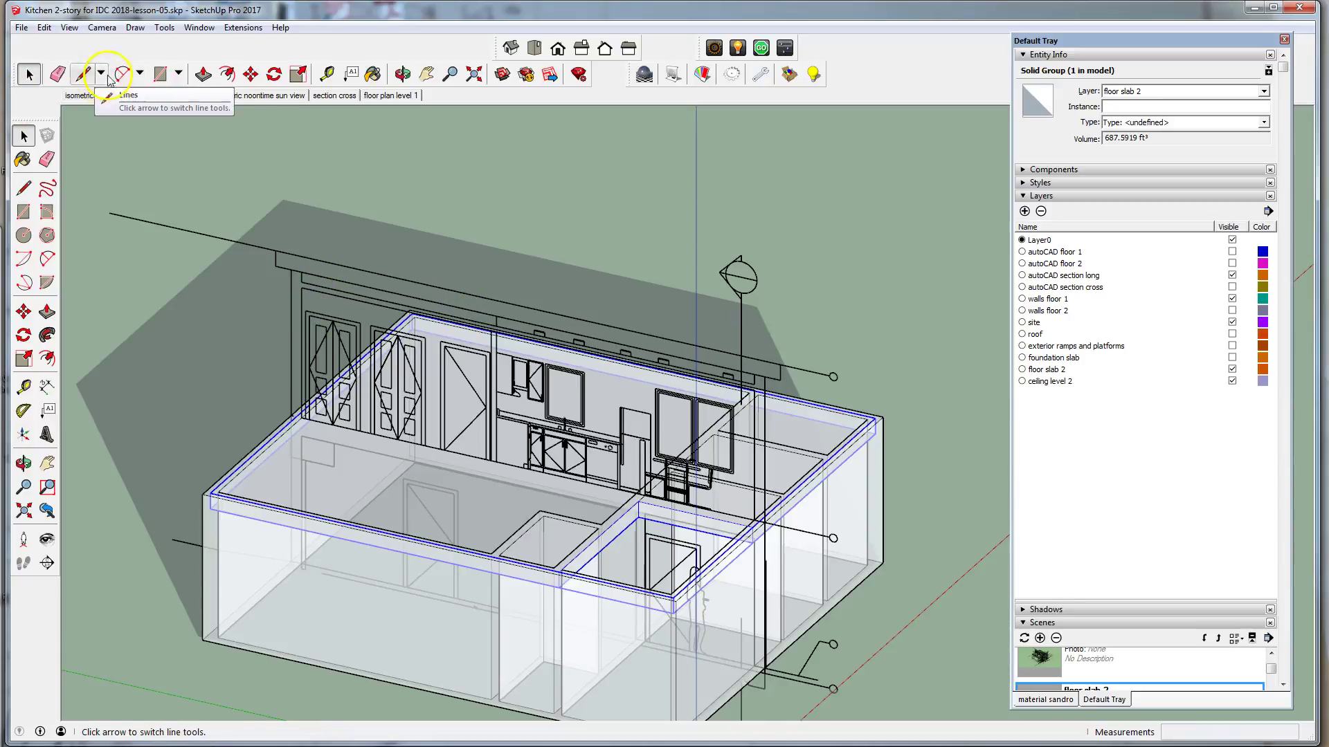
Draw a rectangle along the top edge of the back wall
left_click(23, 212)
scroll(299, 290, "up", 5)
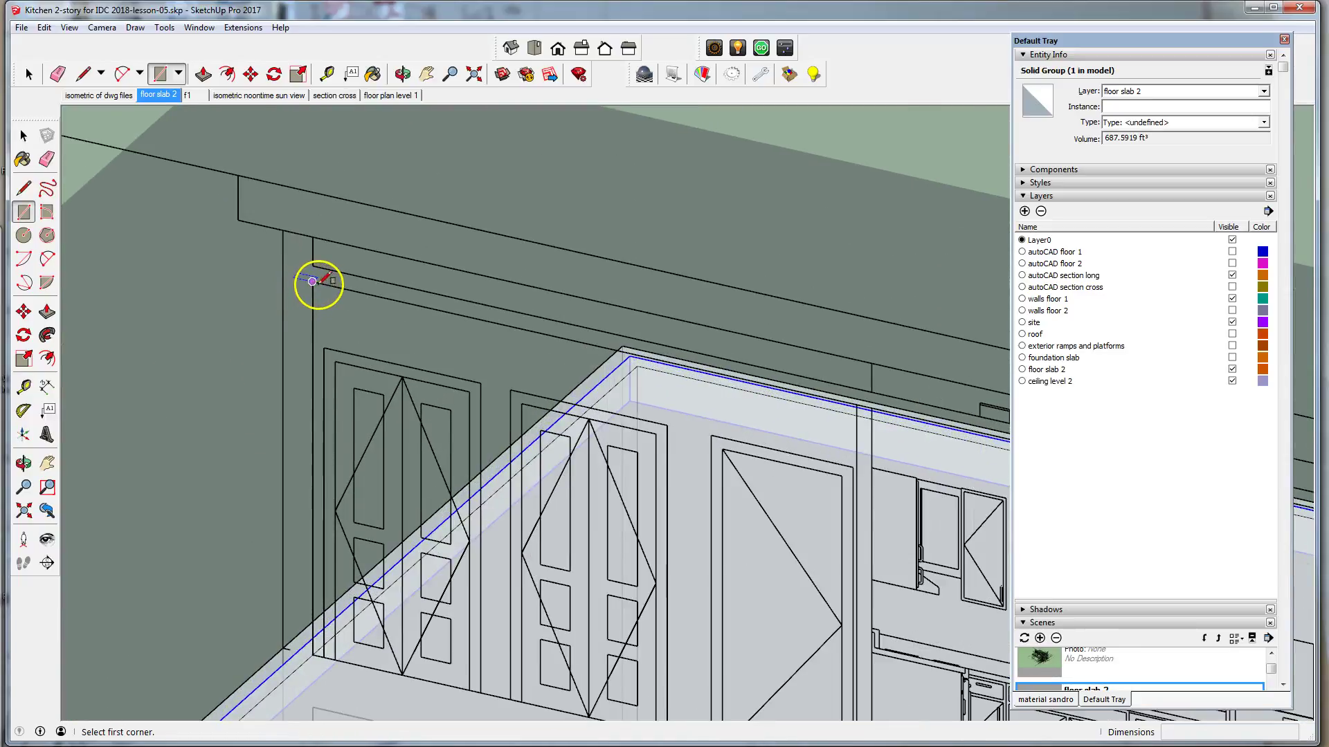
left_click(298, 291)
scroll(304, 285, "down", 3)
scroll(109, 163, "down", 4)
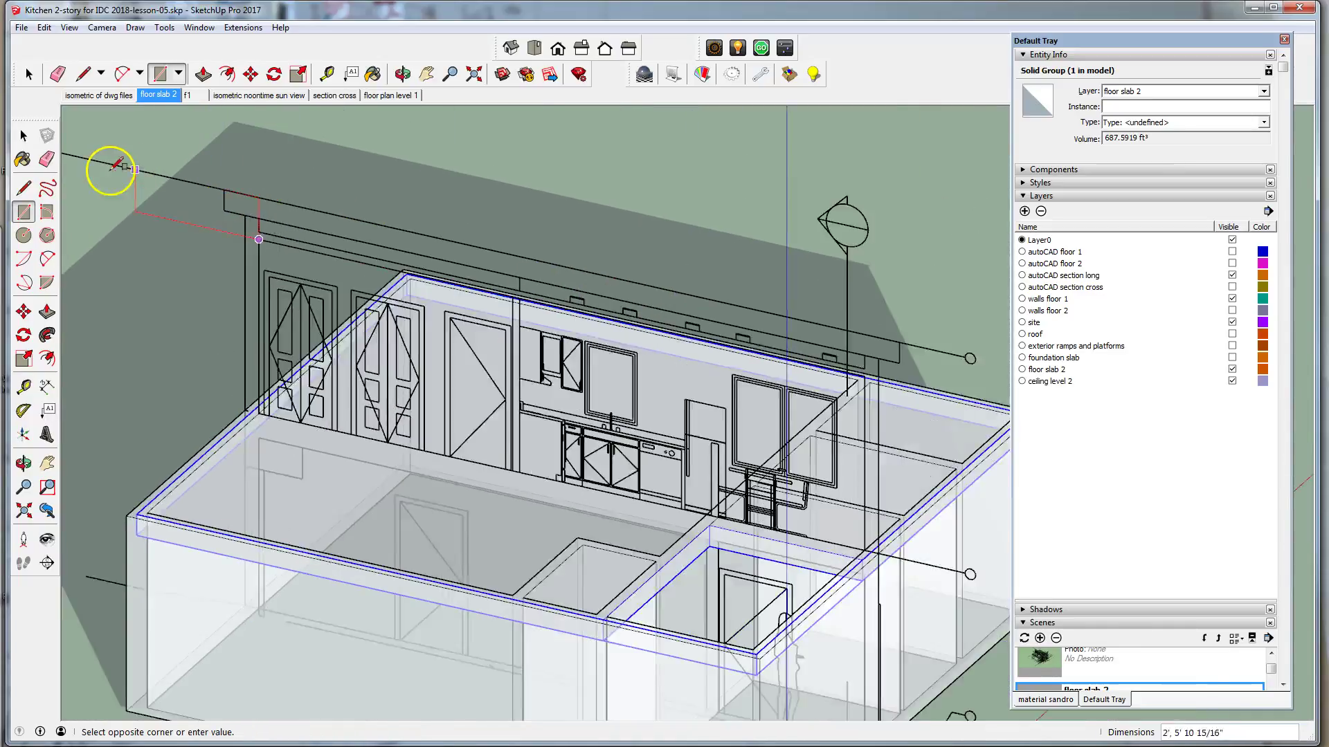
scroll(730, 335, "up", 5)
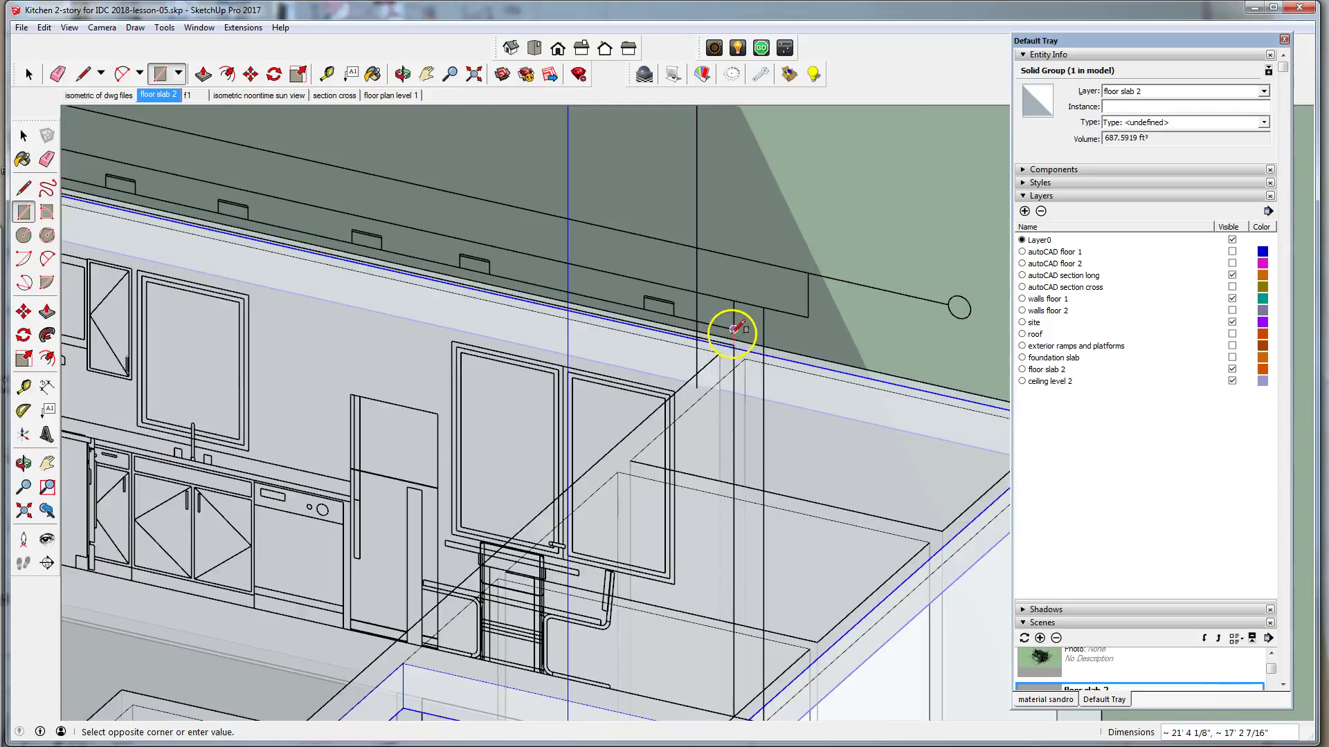
left_click(736, 327)
scroll(691, 400, "down", 4)
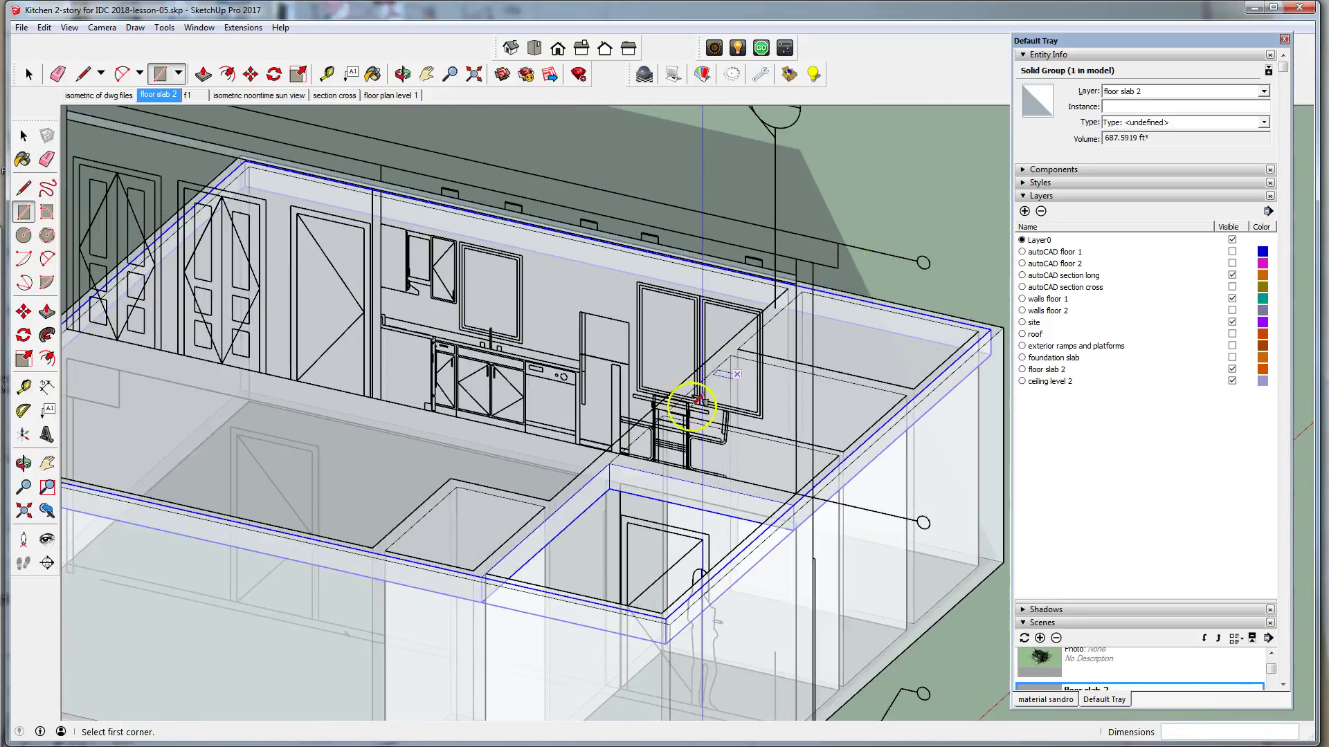
scroll(816, 454, "up", 5)
scroll(810, 455, "down", 3)
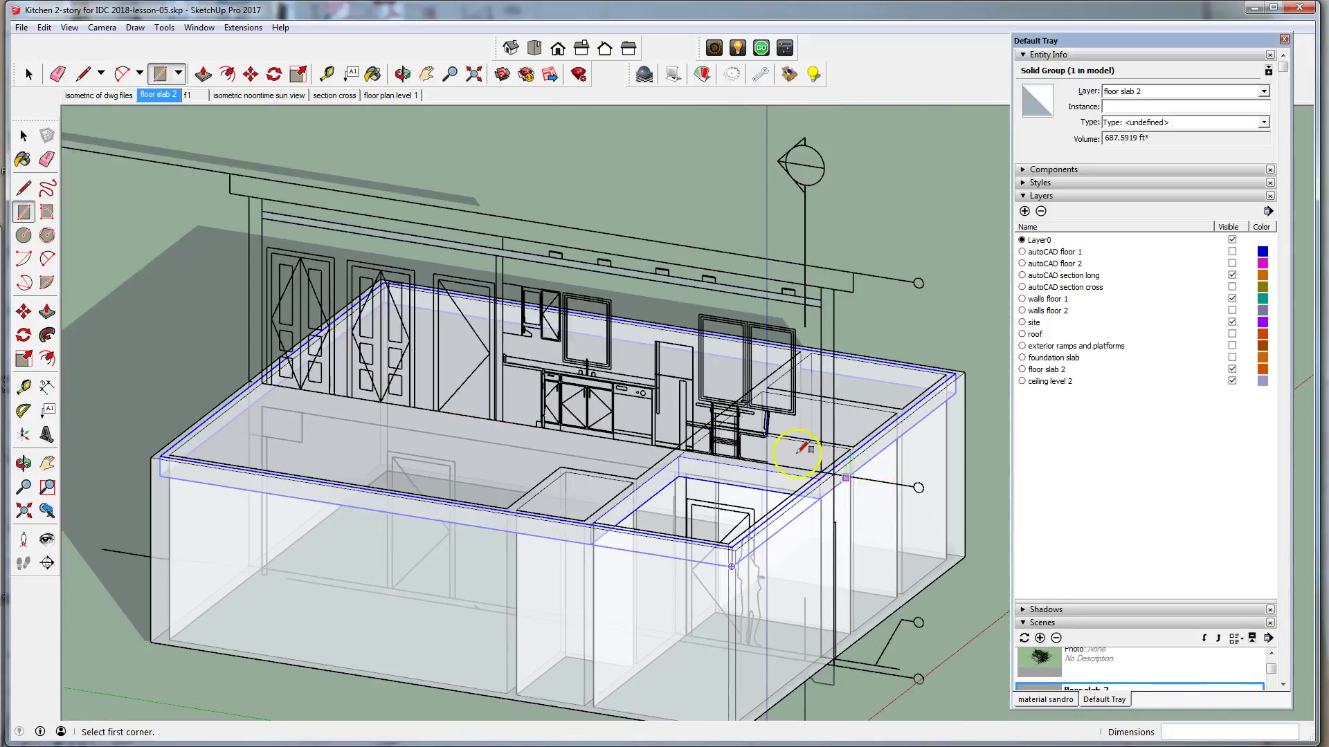
Push/Pull the new rectangle face outward into a thin ceiling slab
left_click(28, 74)
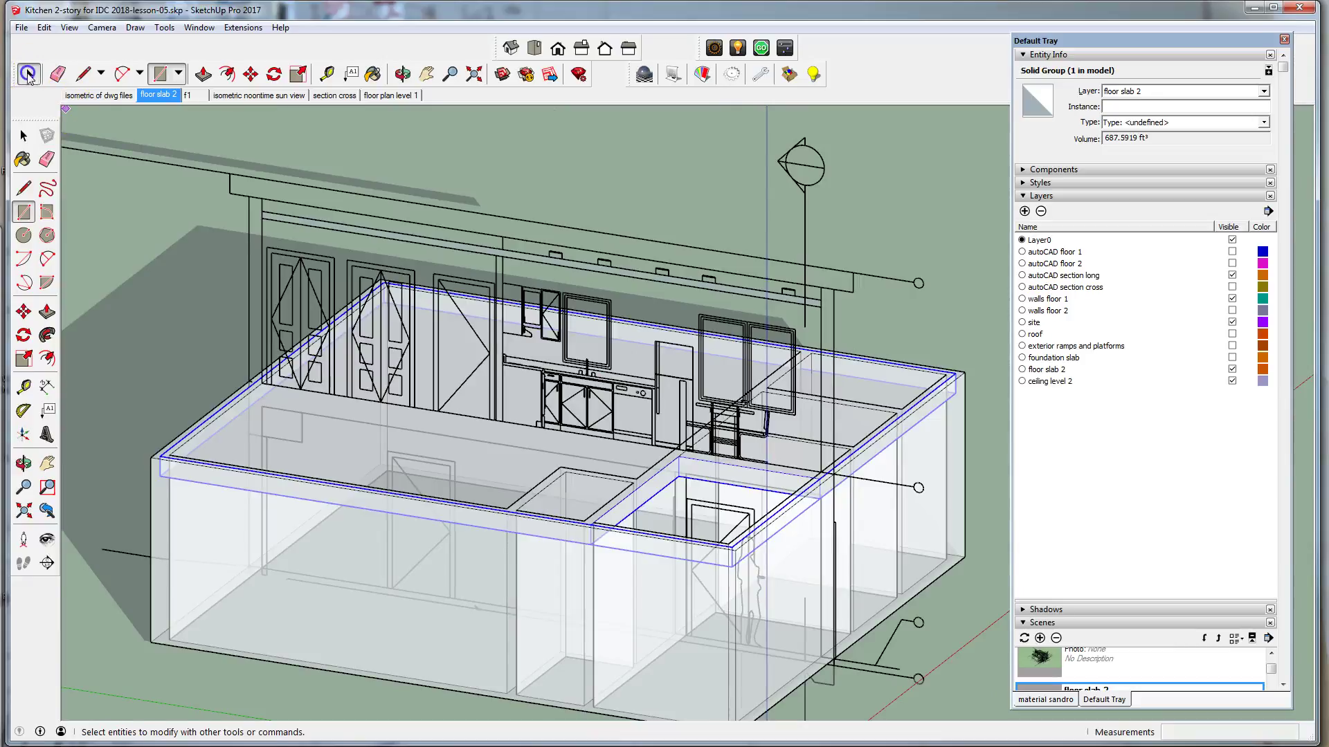
scroll(429, 243, "up", 4)
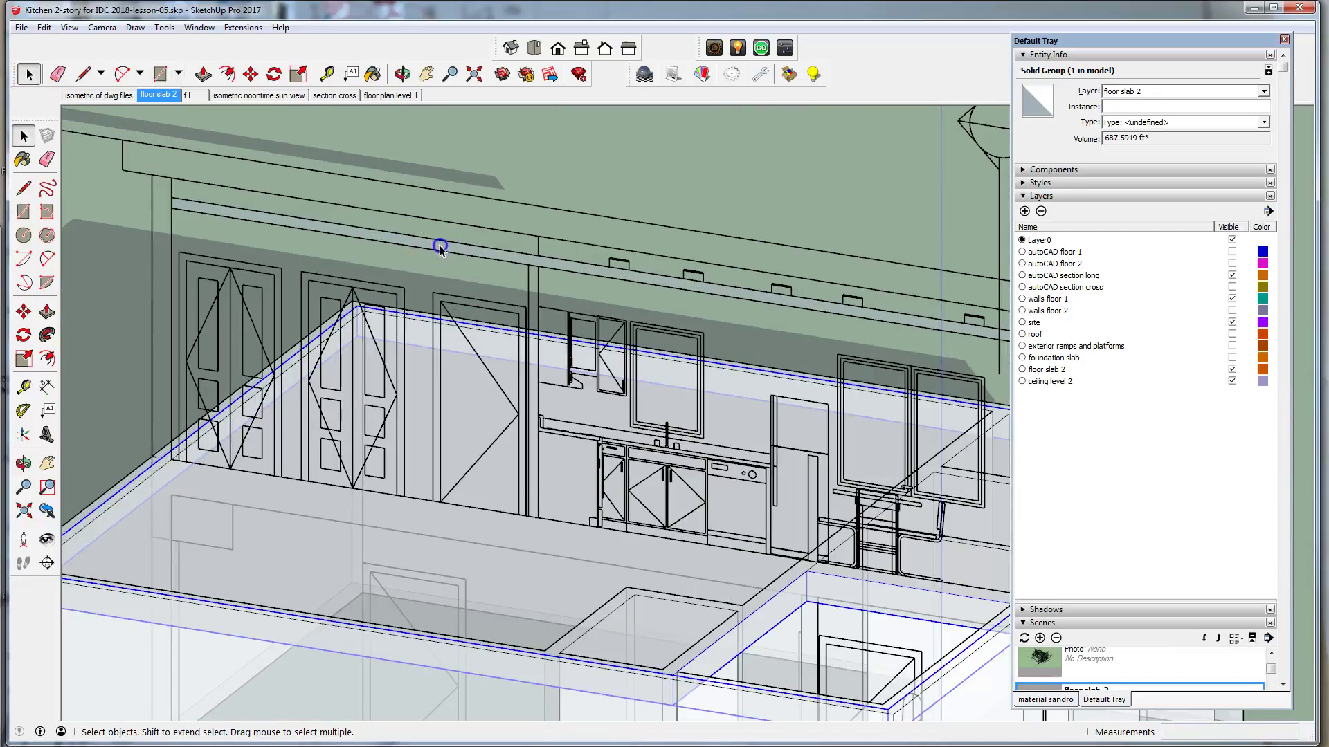
left_click(439, 244)
scroll(618, 223, "down", 2)
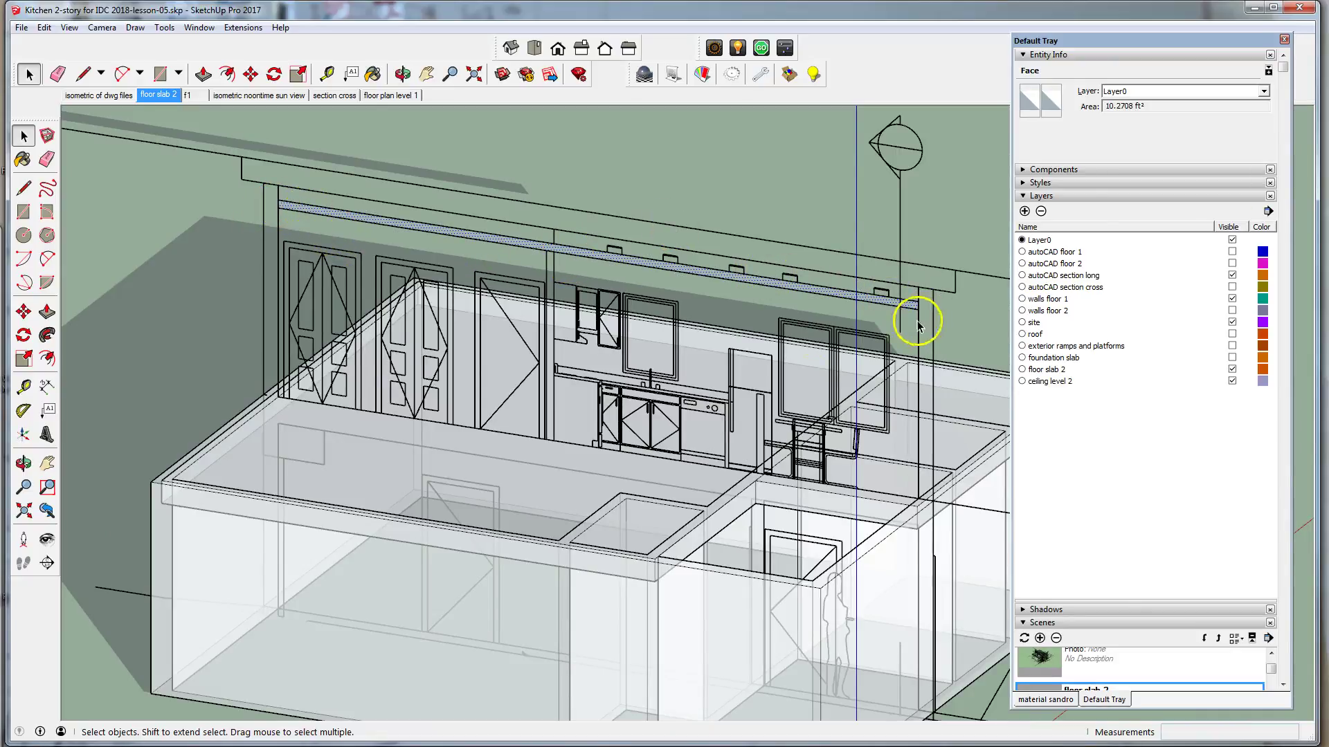
scroll(377, 374, "down", 2)
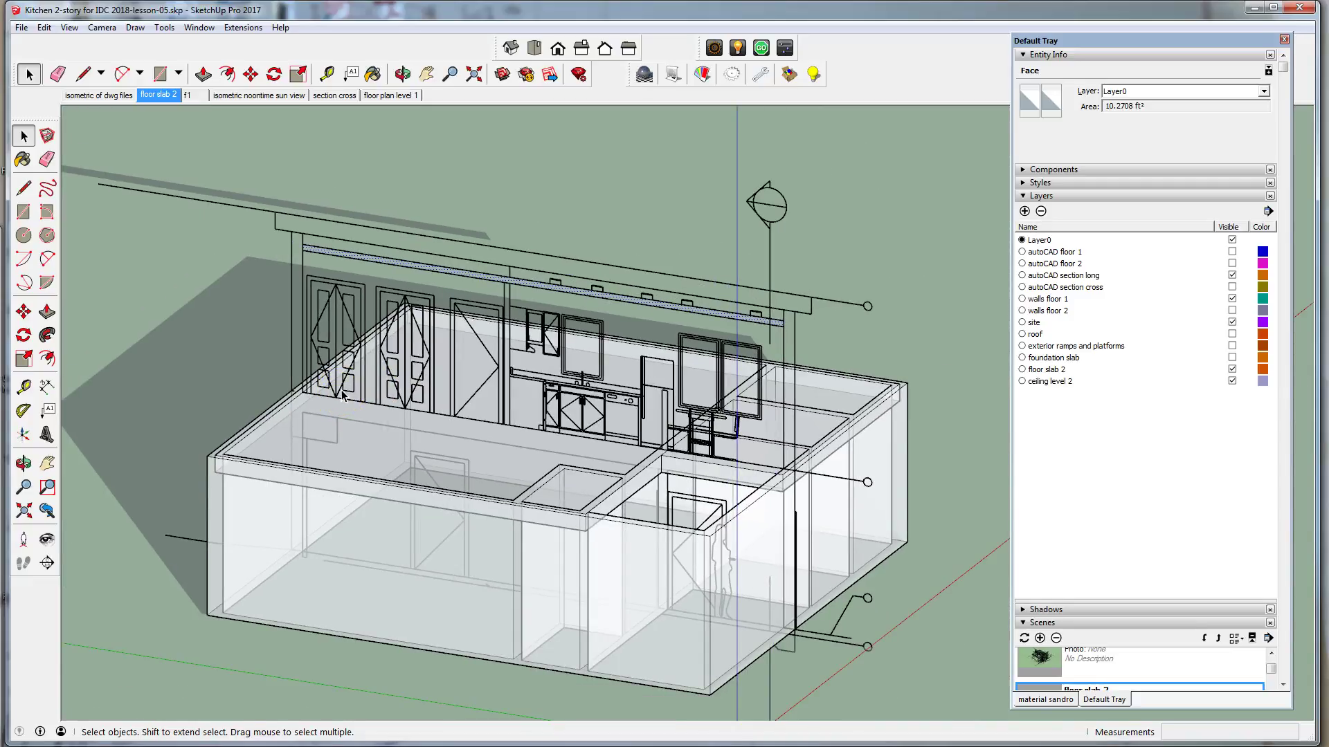
middle_click_drag(342, 395, 492, 463)
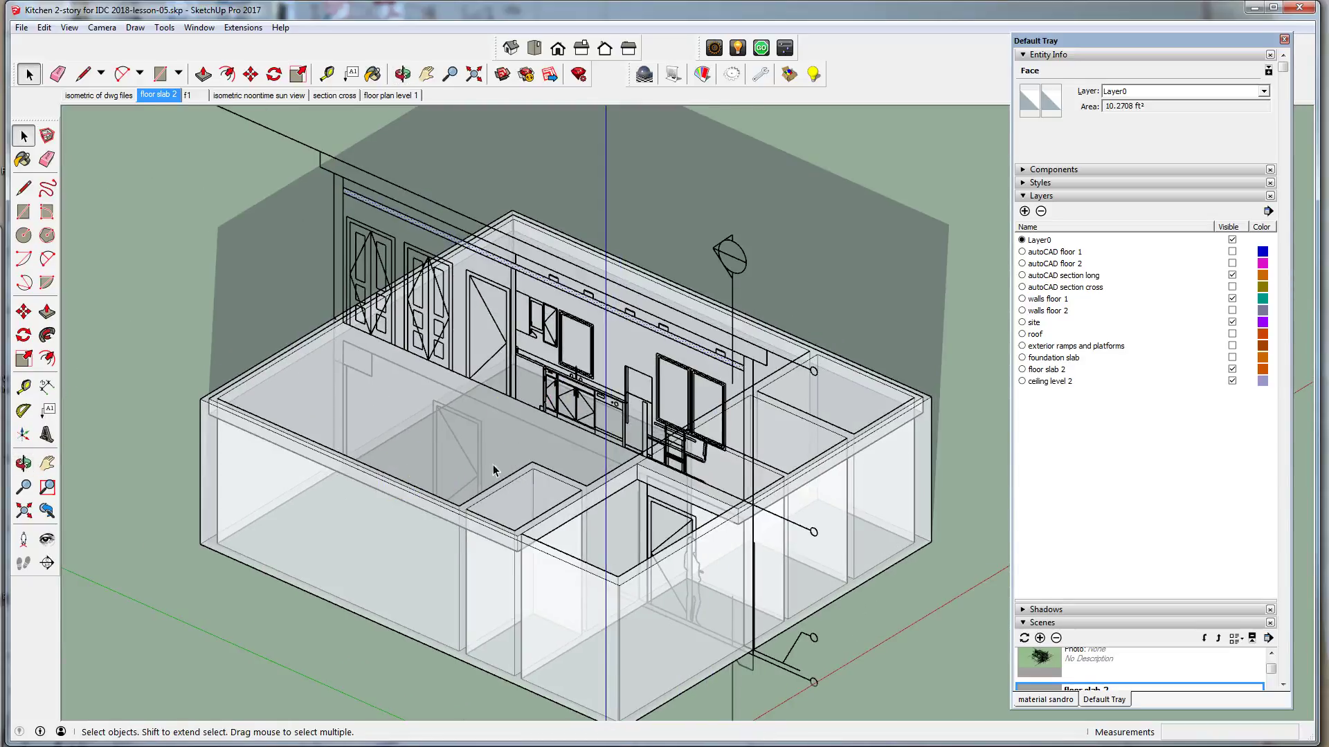
left_click(203, 74)
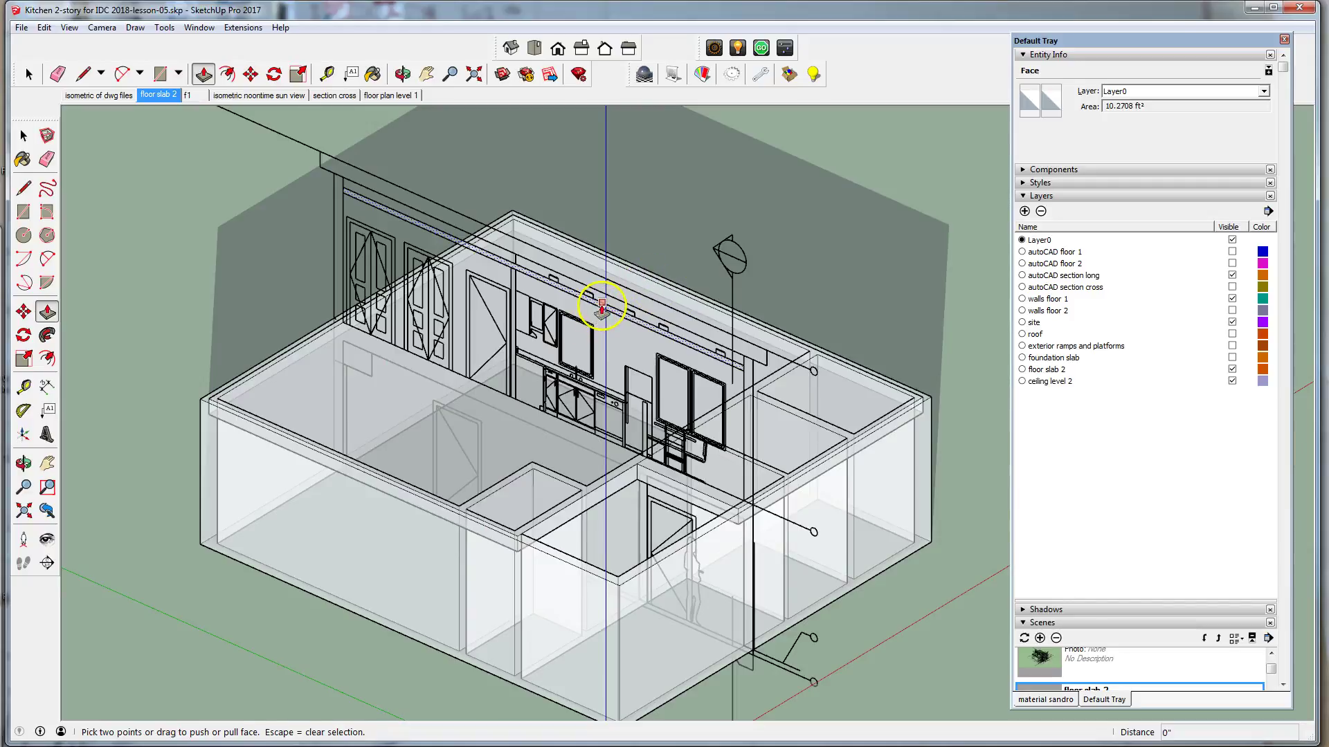
left_click(548, 337)
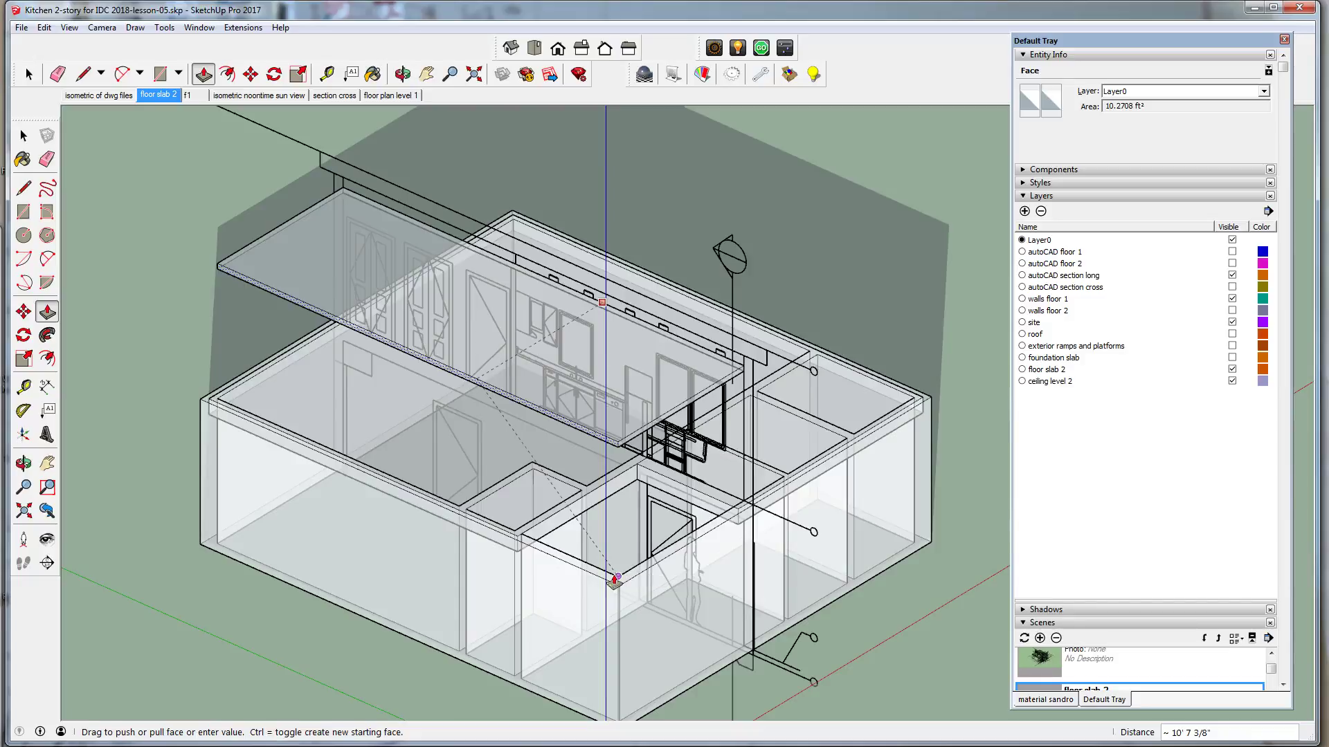
key("Escape")
Orbit to view the model from the other side and select the new slab
key("o")
left_click_drag(658, 450, 98, 440)
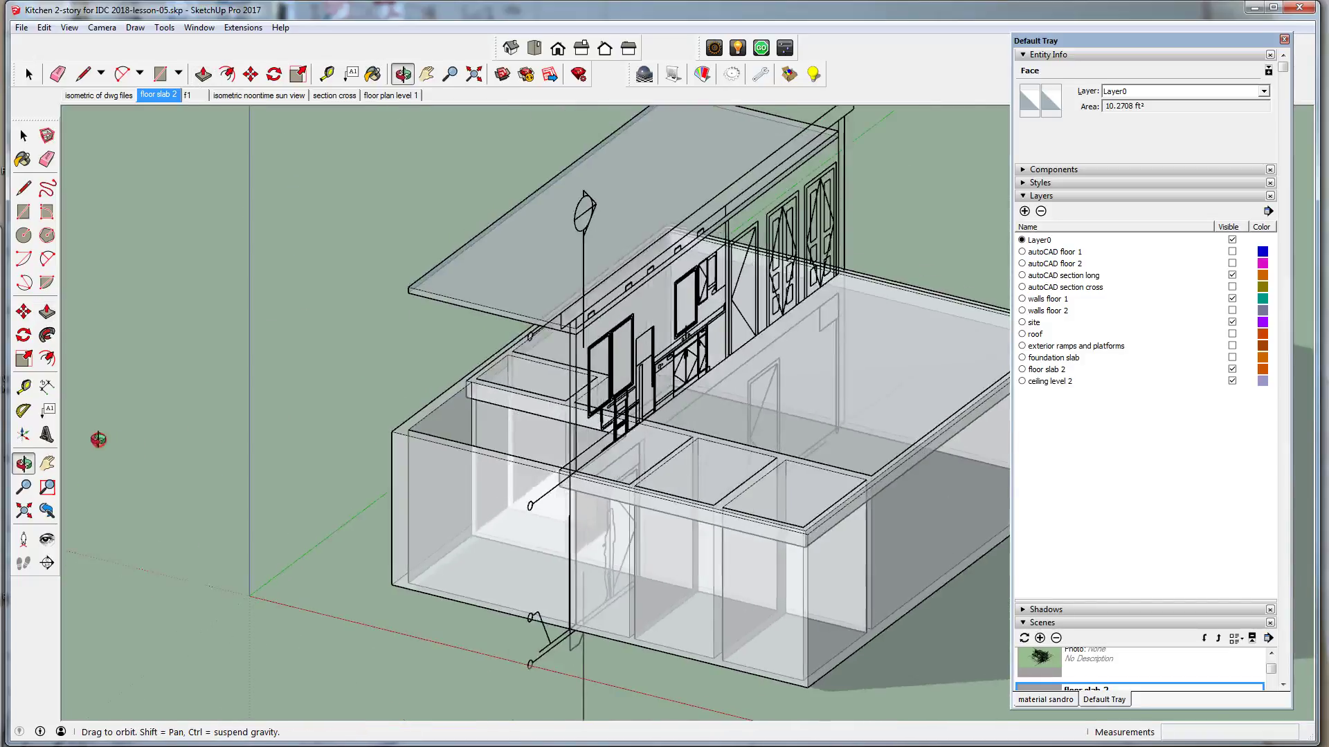
key("p")
scroll(98, 439, "down", 3)
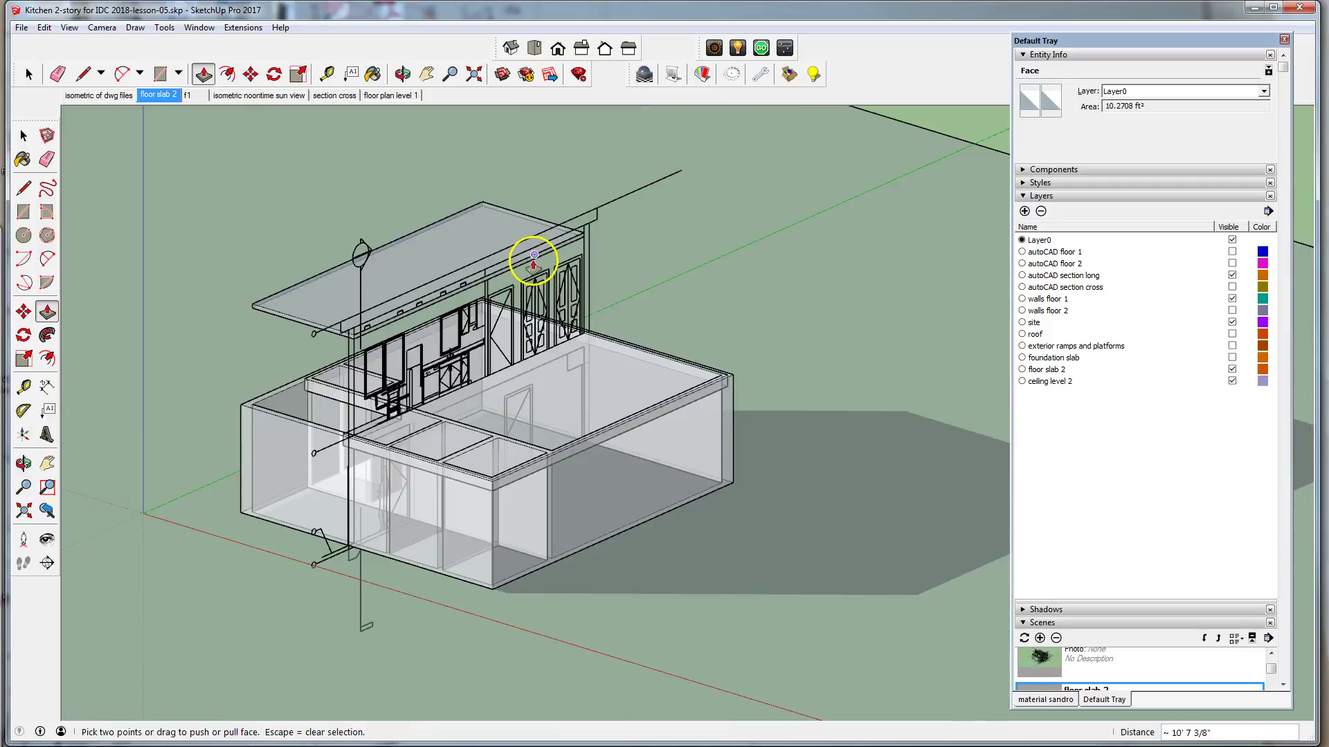
scroll(297, 288, "up", 4)
left_click(28, 74)
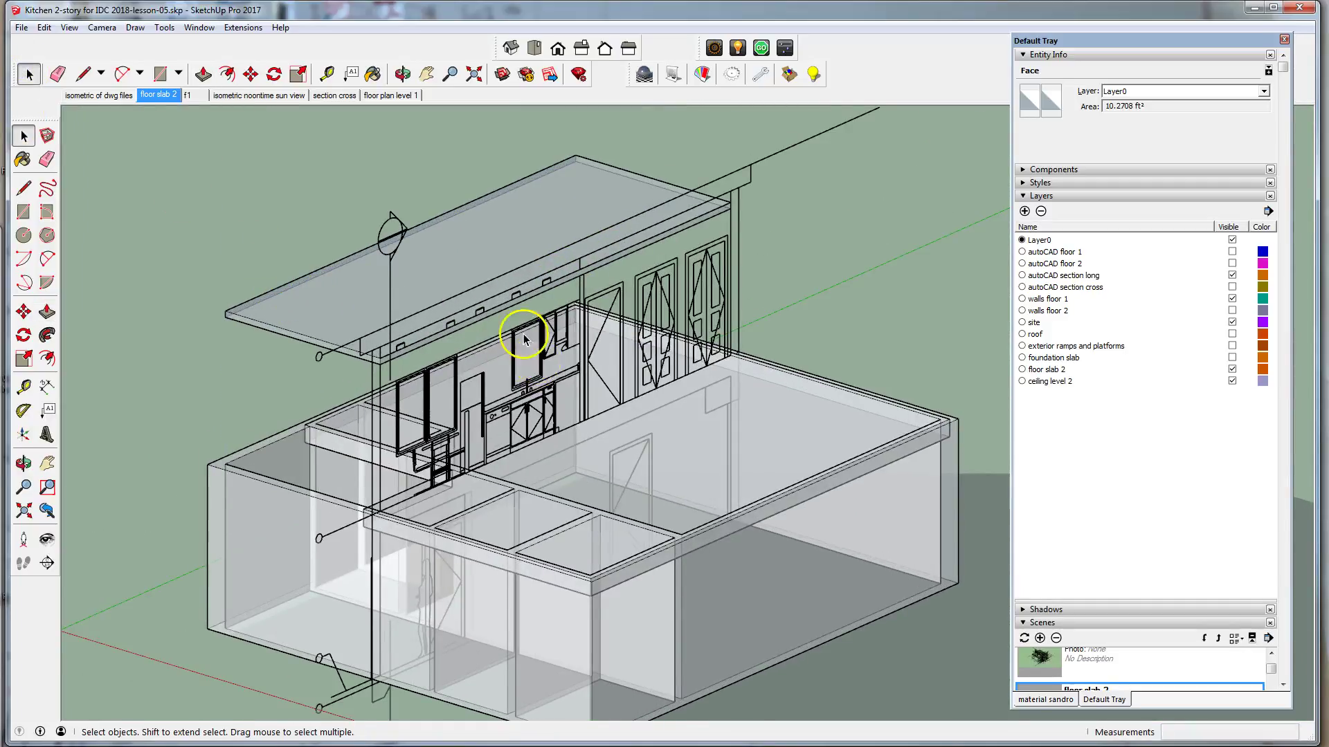
scroll(523, 339, "up", 3)
left_click(519, 281)
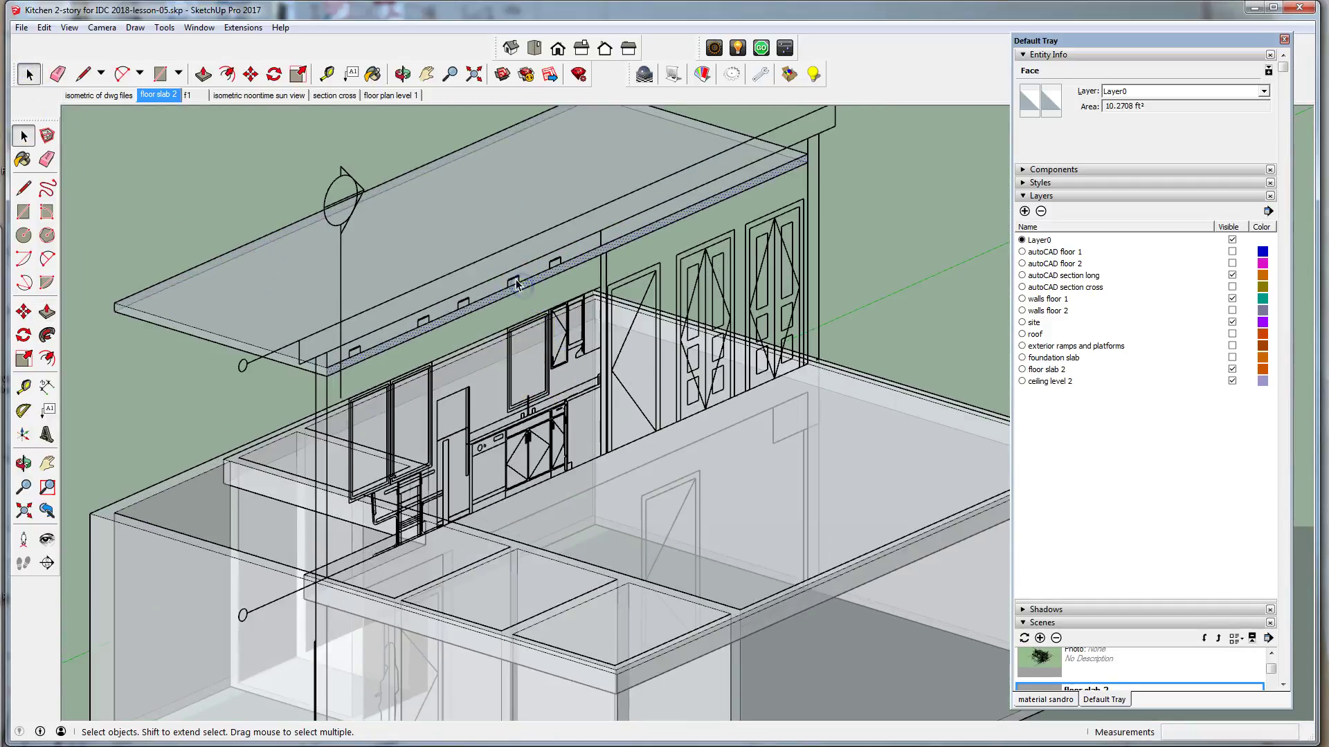
scroll(209, 287, "down", 3)
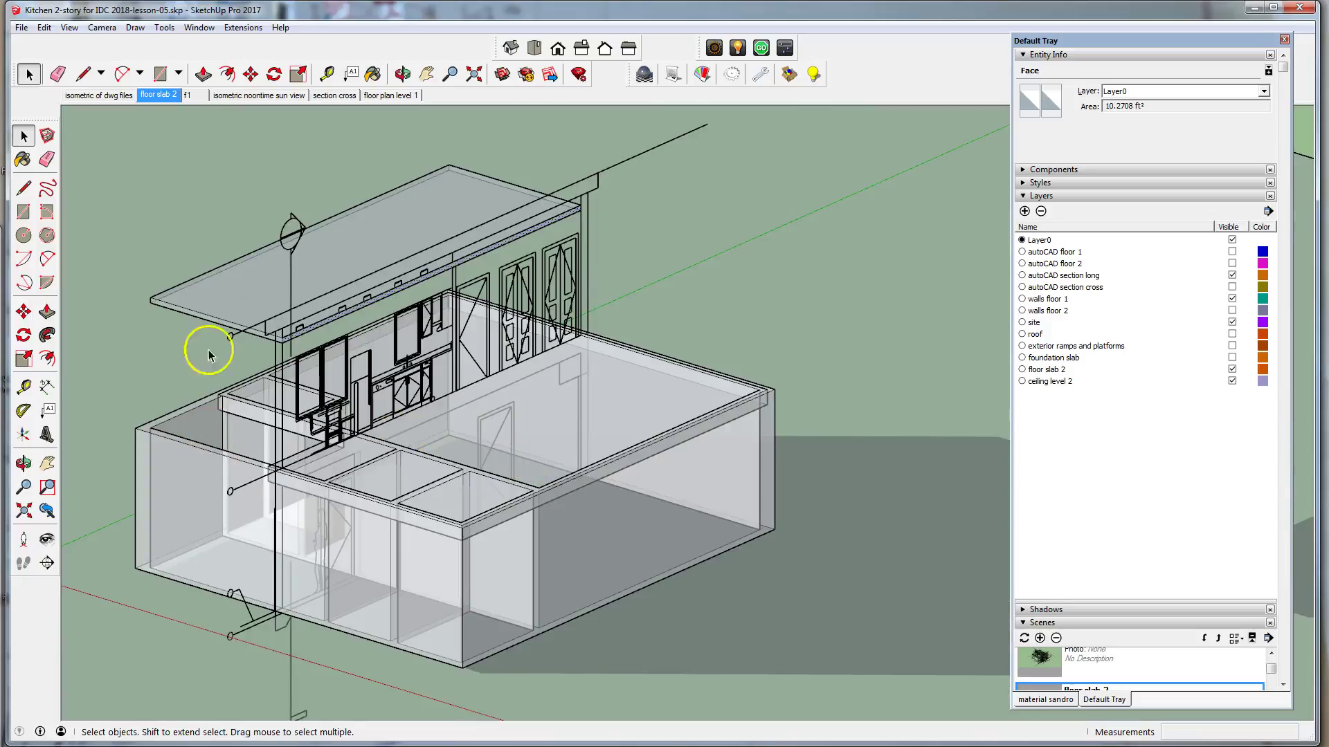
Move the slab about 14' 4 5/8" from its corner to the front wall corner
left_click(252, 74)
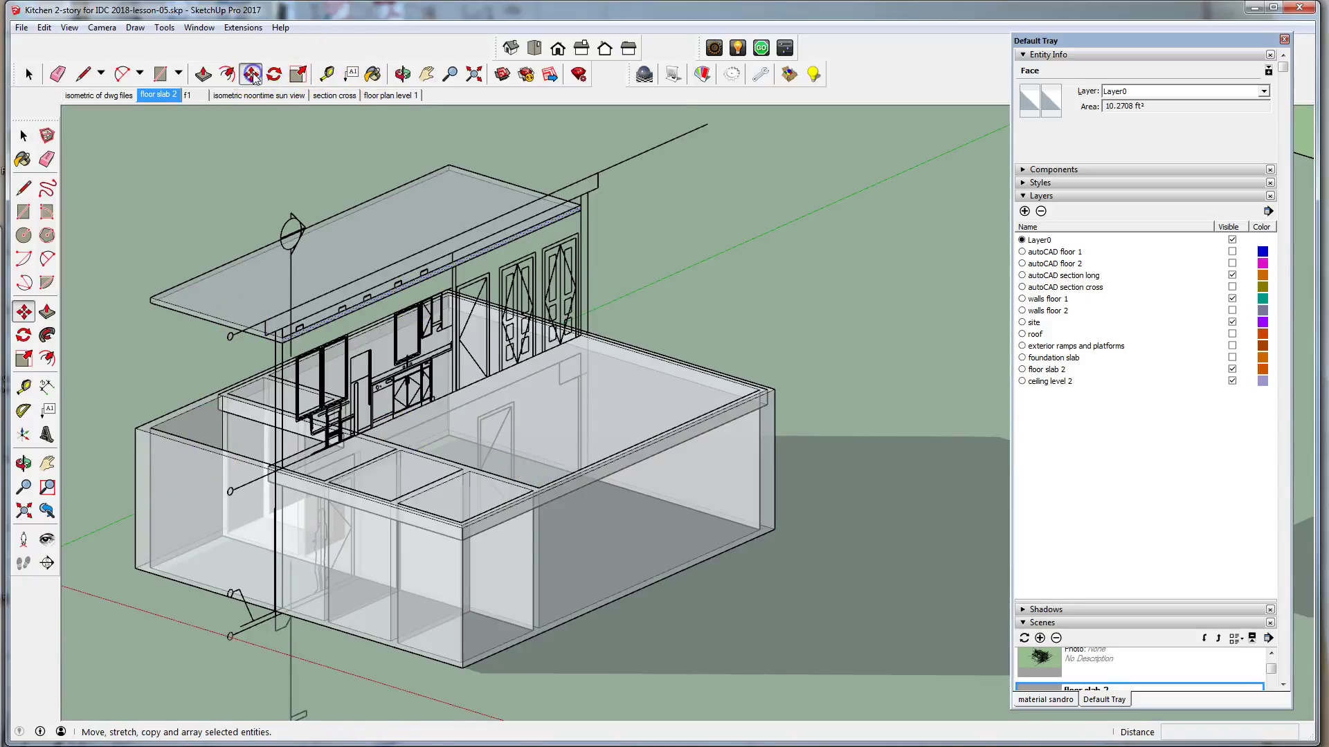
left_click(280, 341)
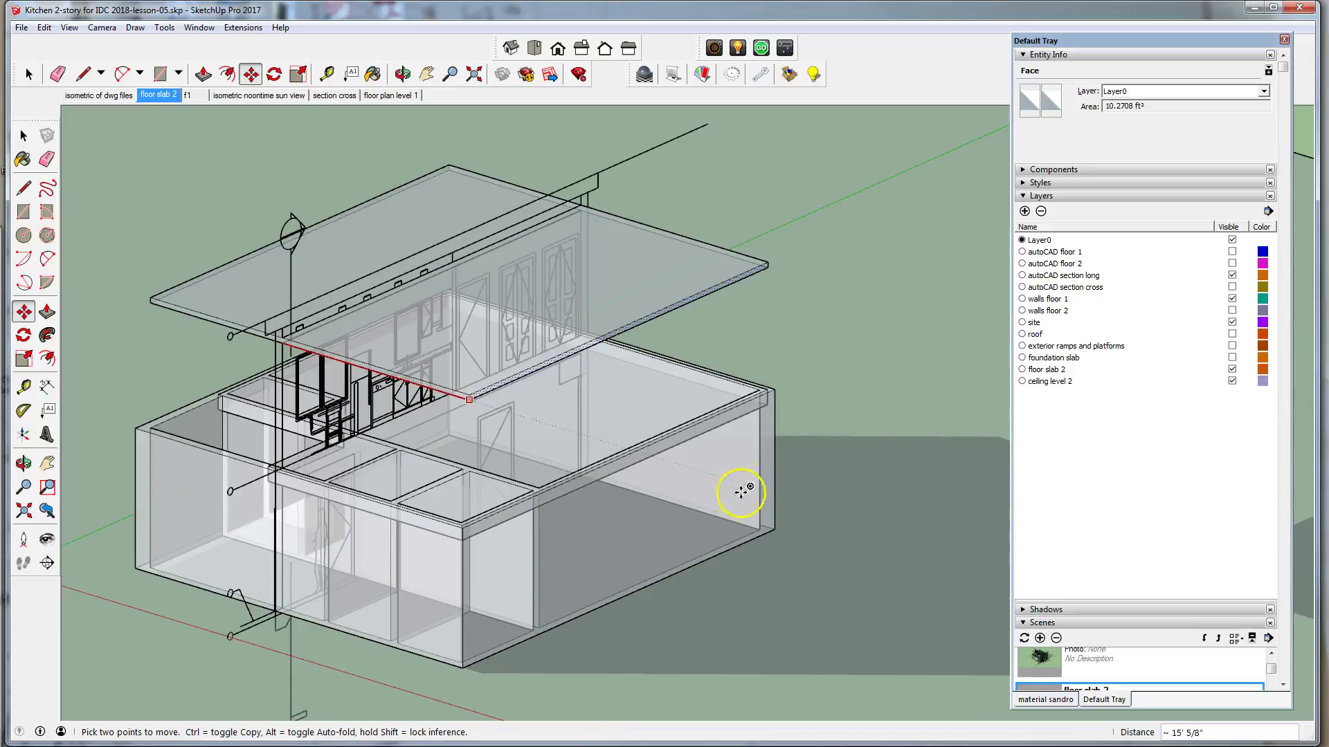
scroll(457, 512, "up", 3)
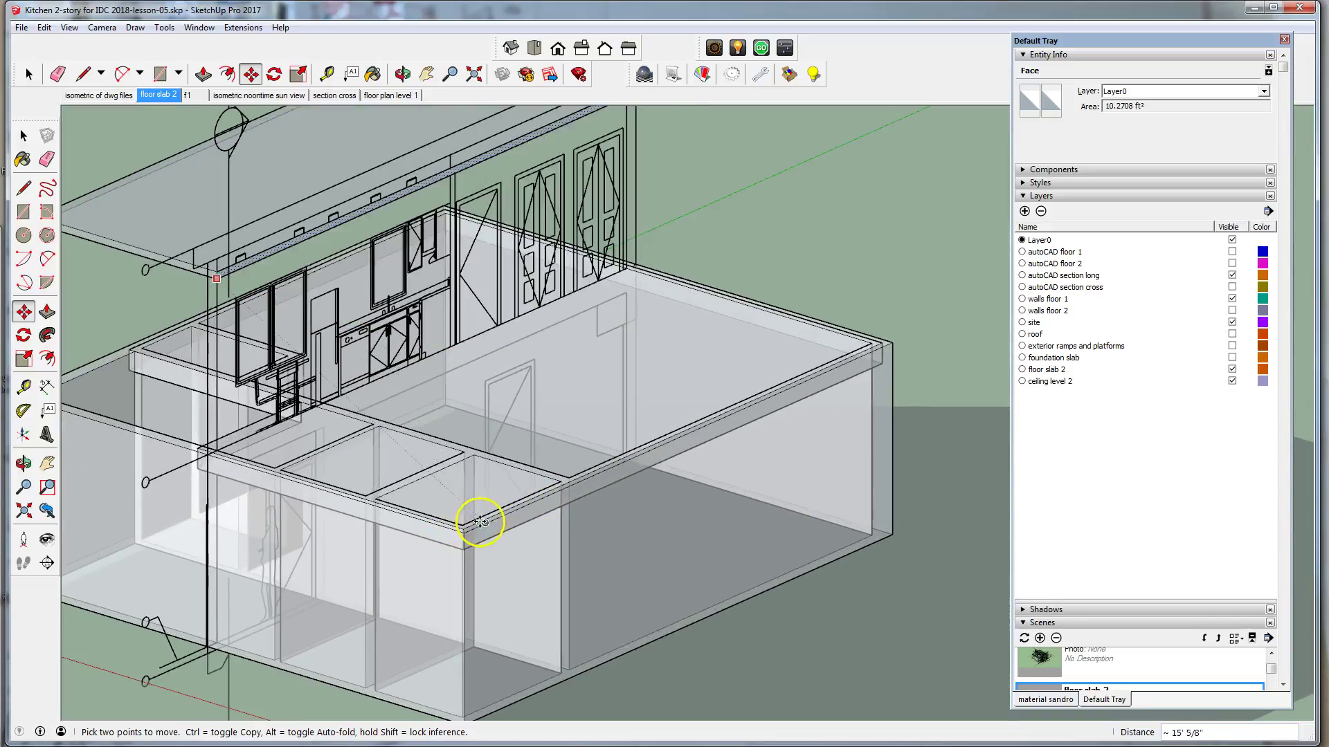
scroll(491, 511, "up", 3)
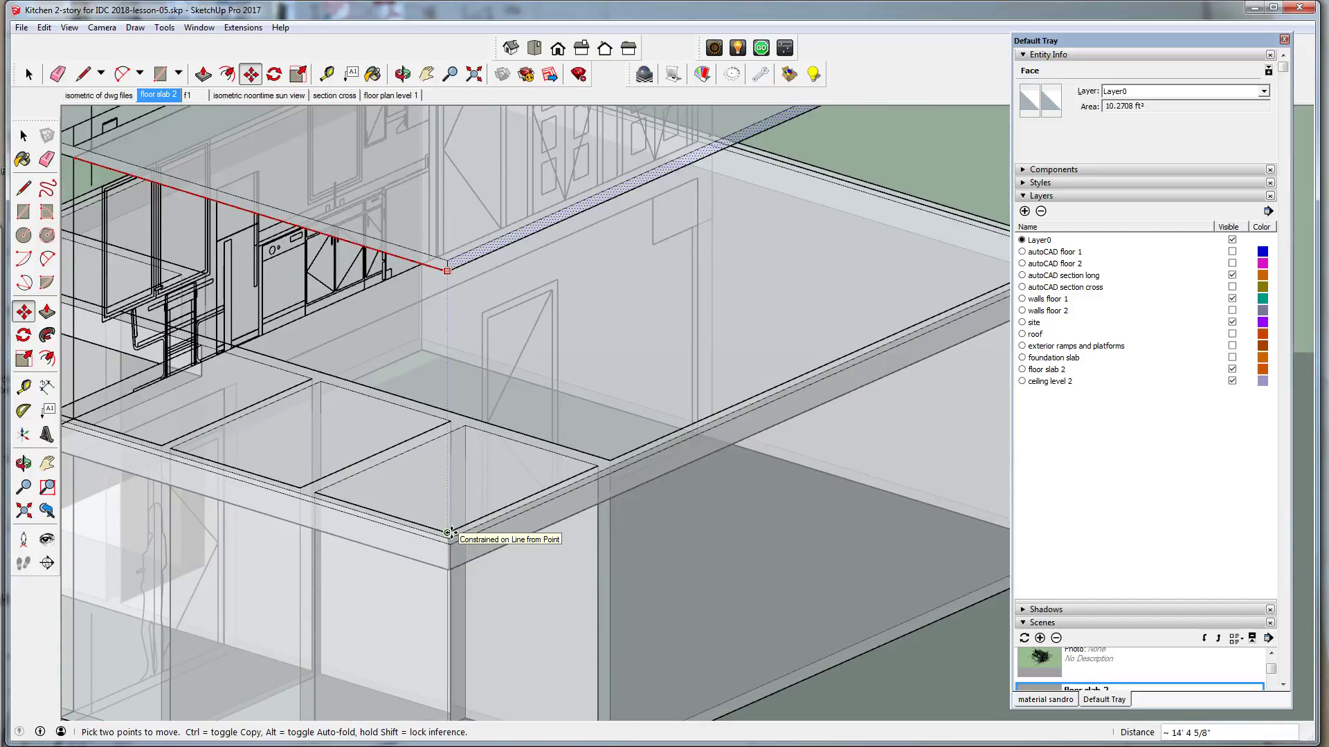
left_click(450, 533)
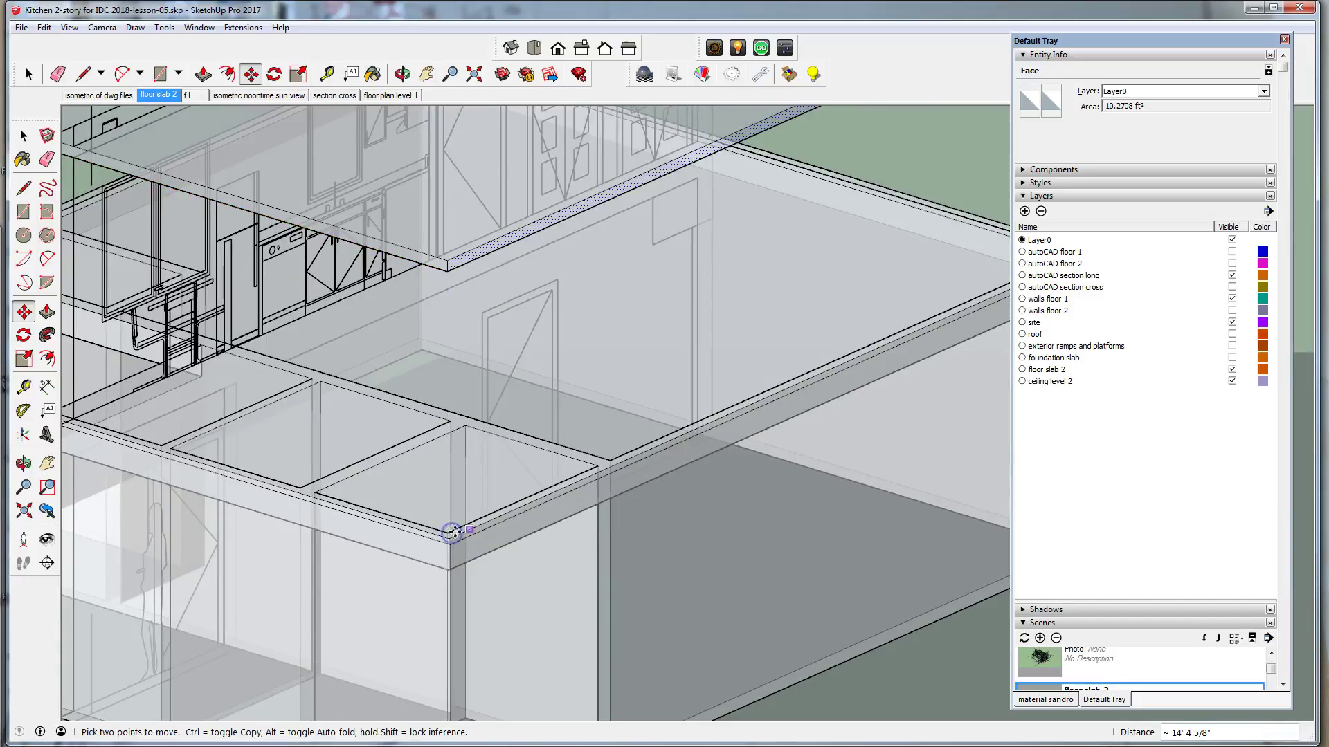
middle_click_drag(750, 409, 796, 460)
Select the whole top slab and make it a group
left_click(24, 136)
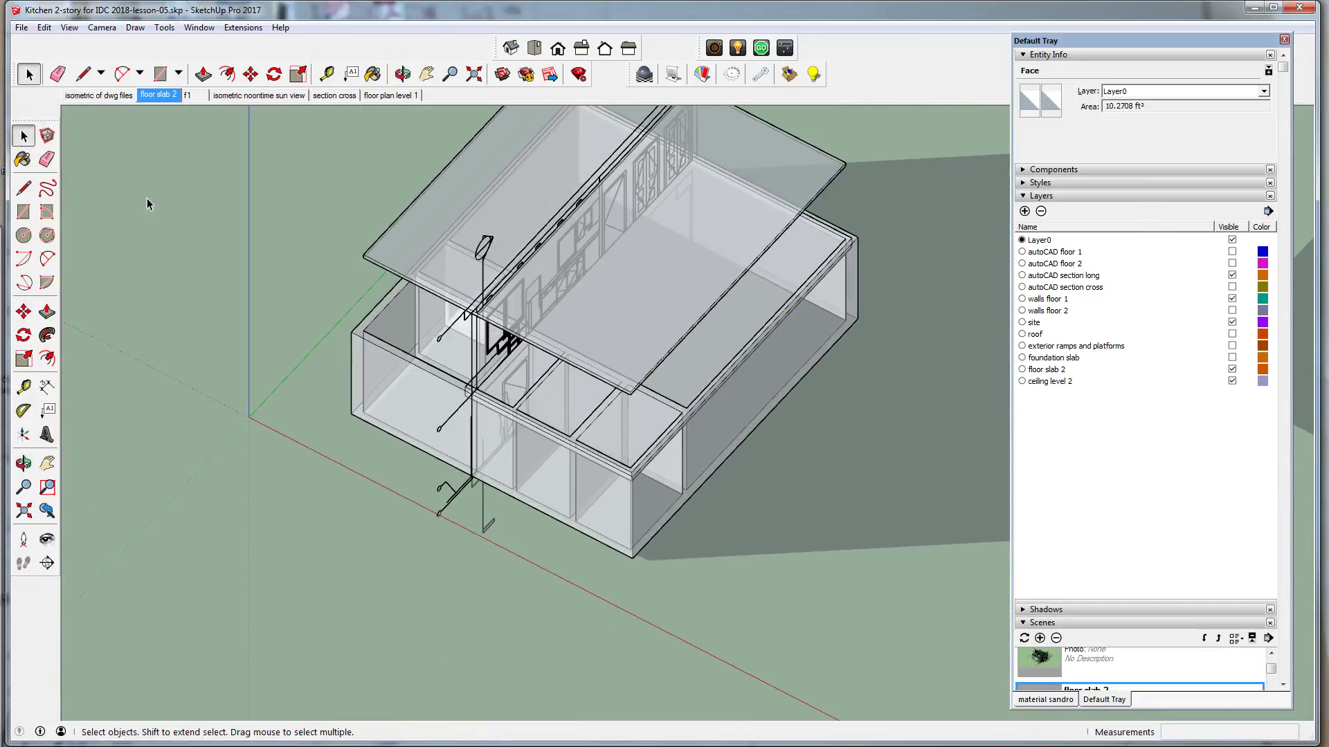
left_click(733, 205)
double_click(733, 205)
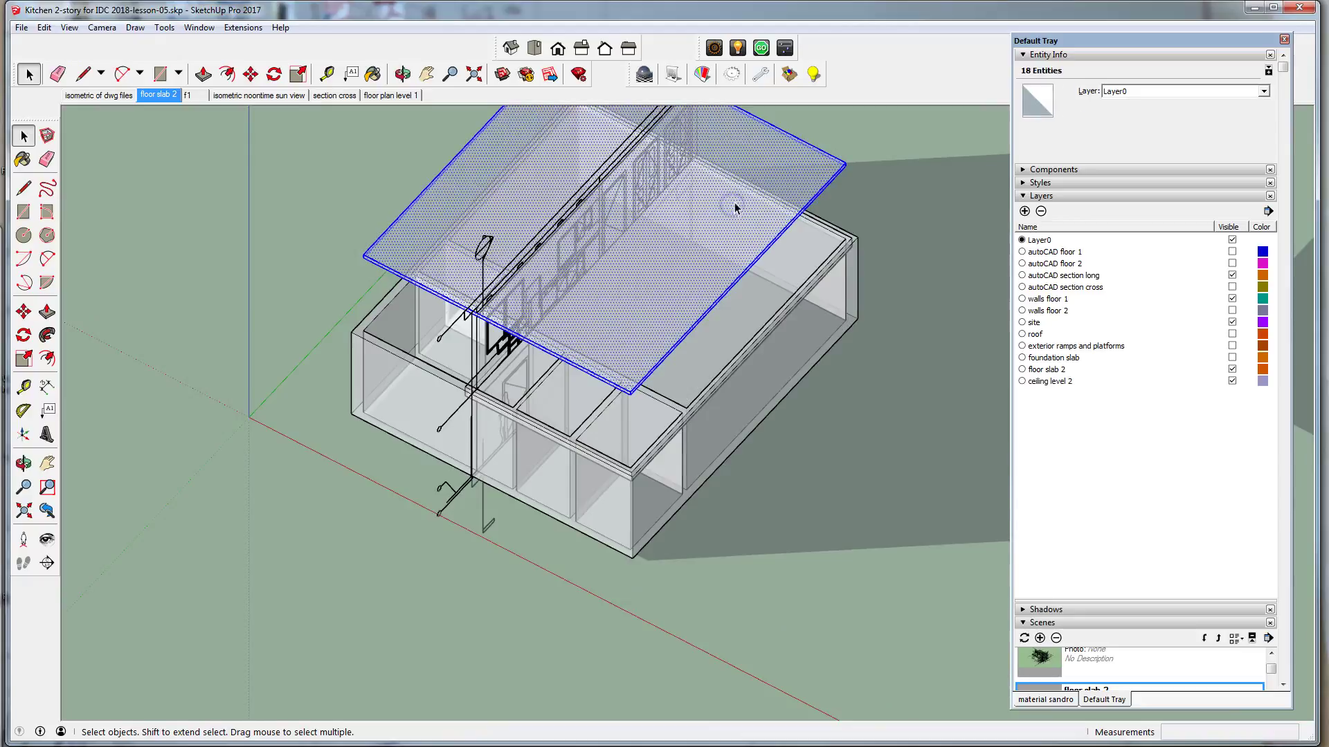
left_click(44, 27)
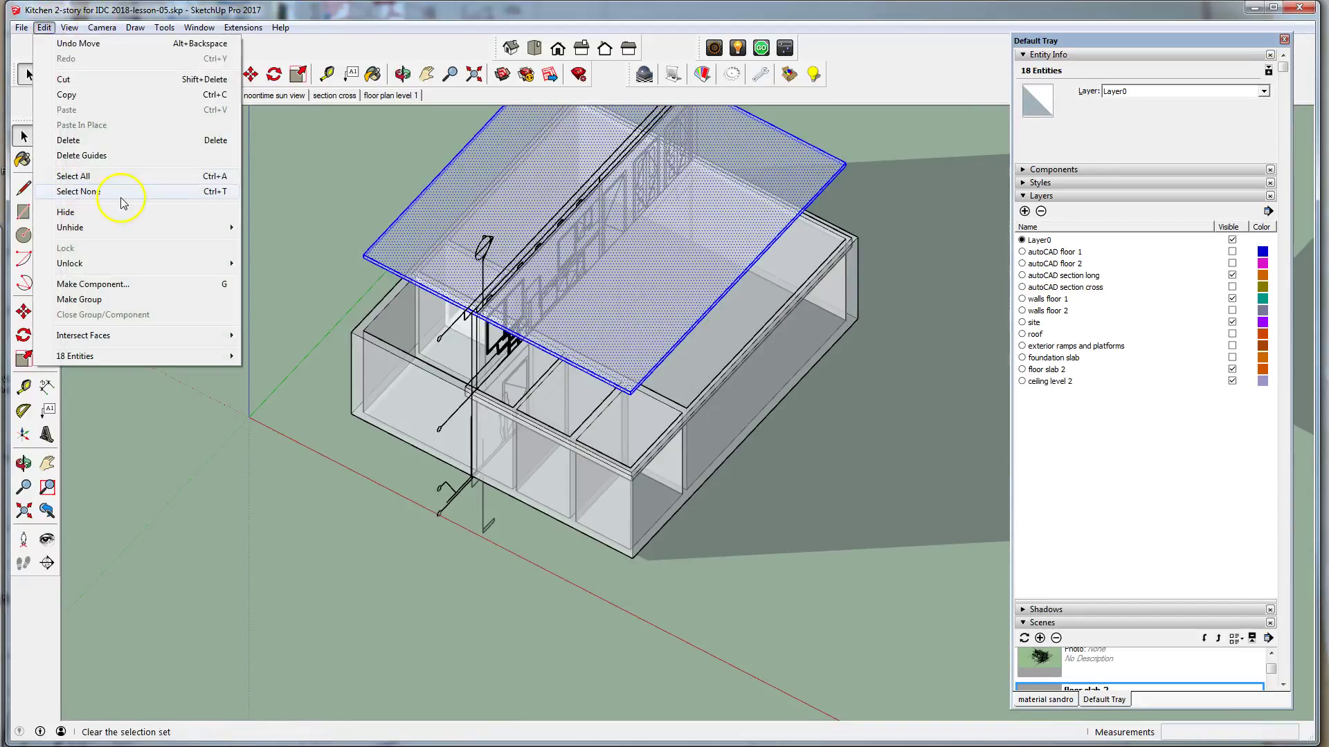
left_click(98, 299)
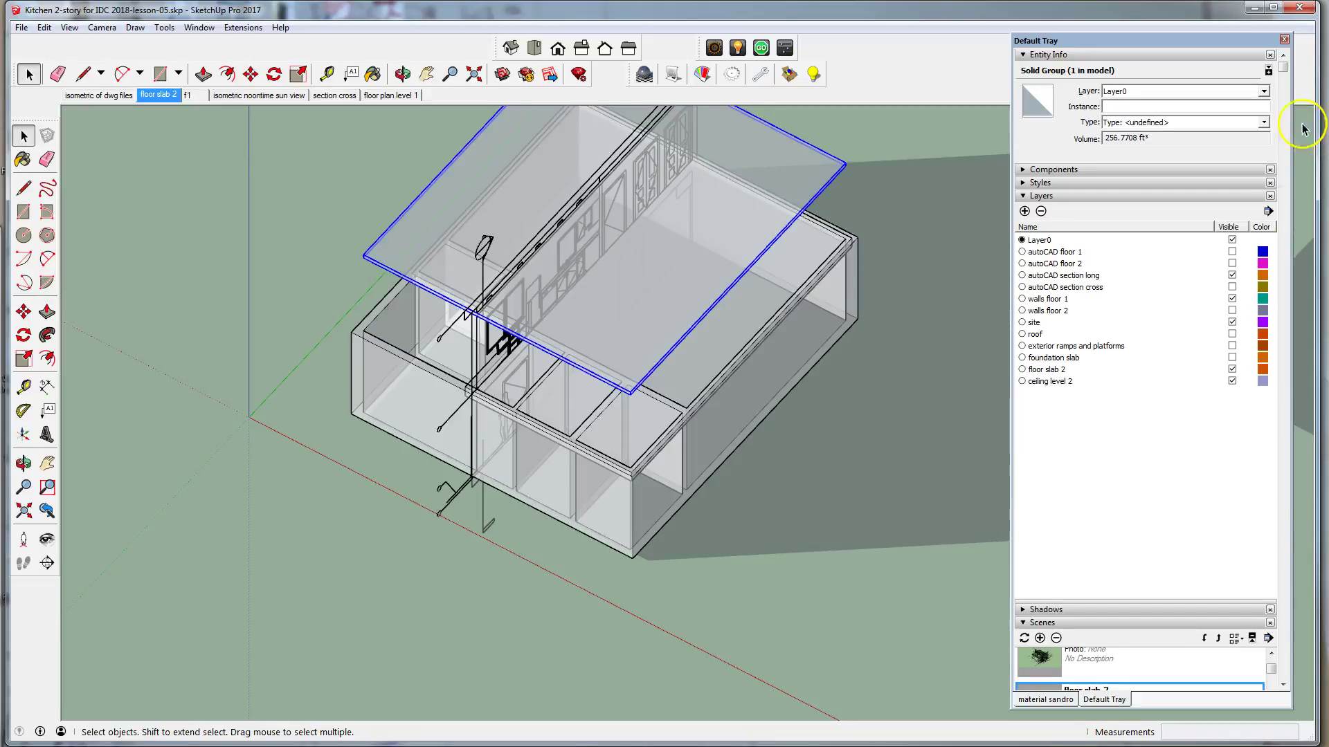
Assign the slab group to the 'ceiling level 2' layer in Entity Info
left_click(1264, 90)
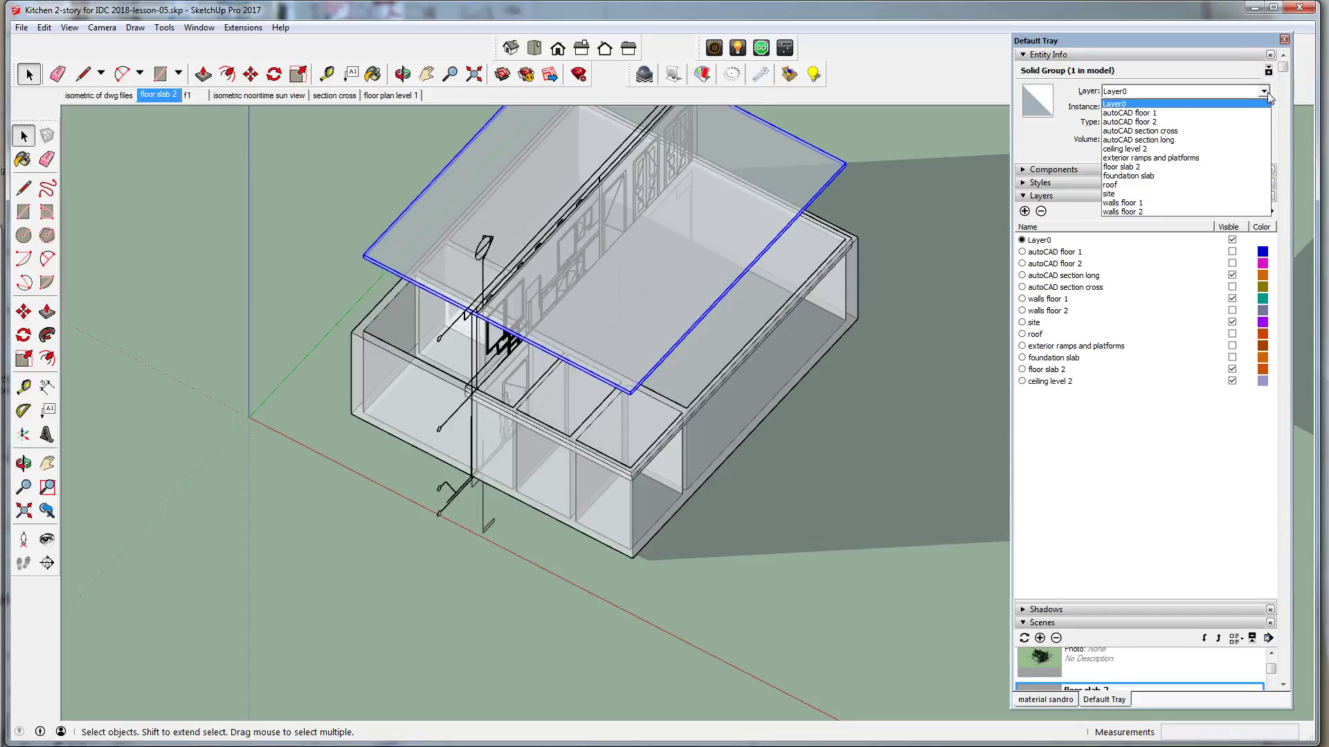
left_click(1211, 211)
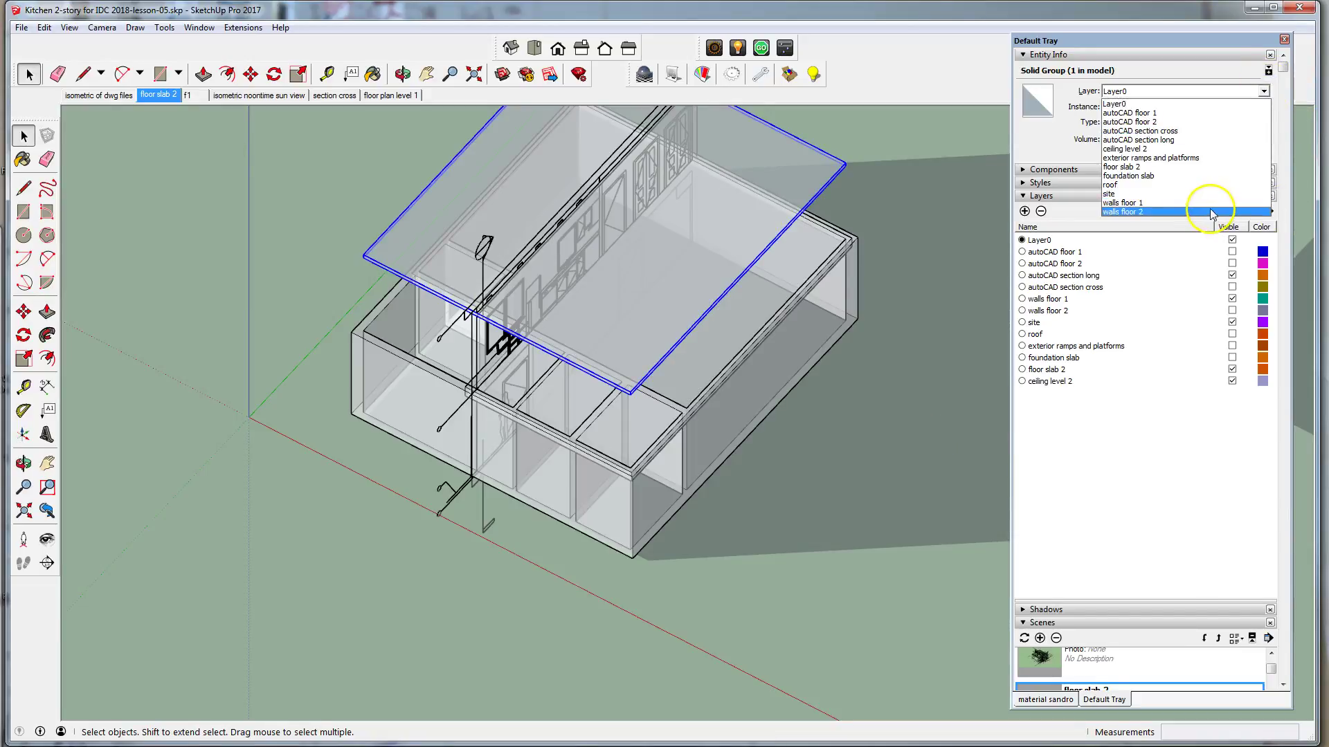
left_click(1144, 148)
left_click(416, 614)
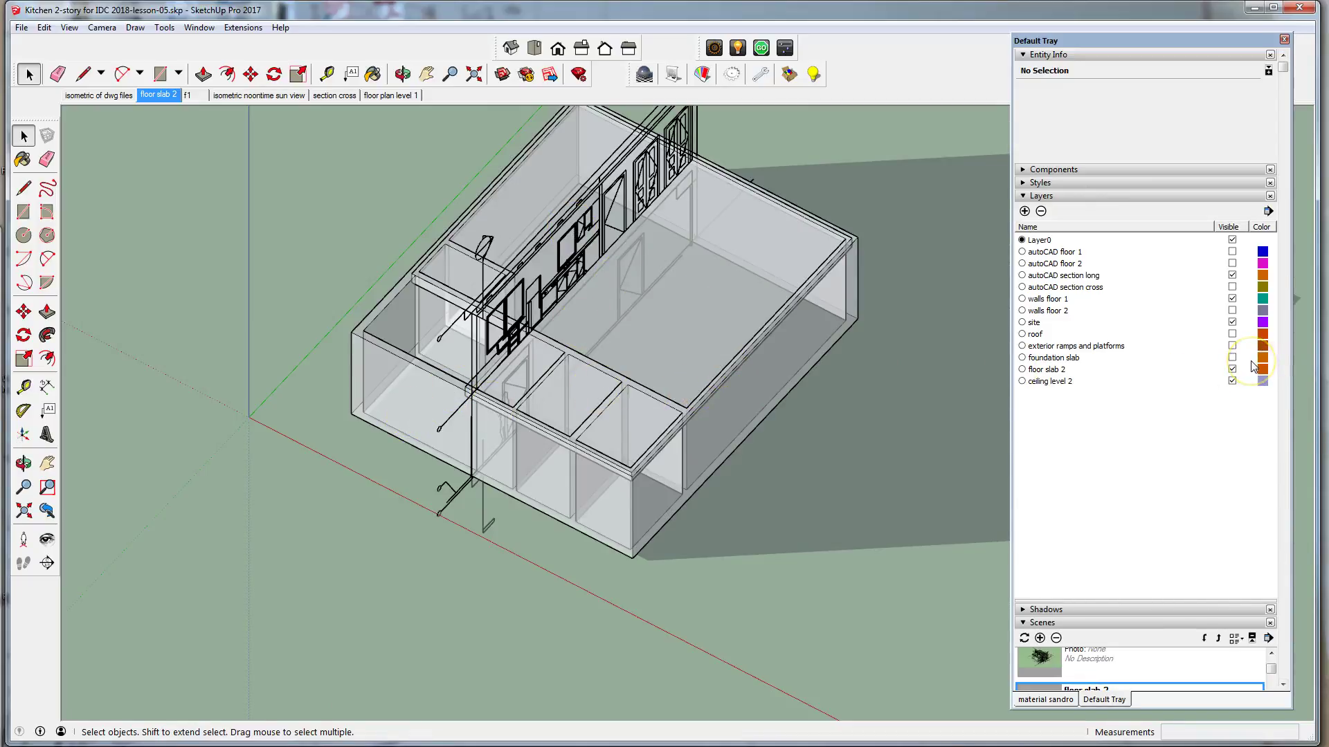
Select the walls, then the ceiling slab to confirm it sits on 'ceiling level 2'
left_click(757, 419)
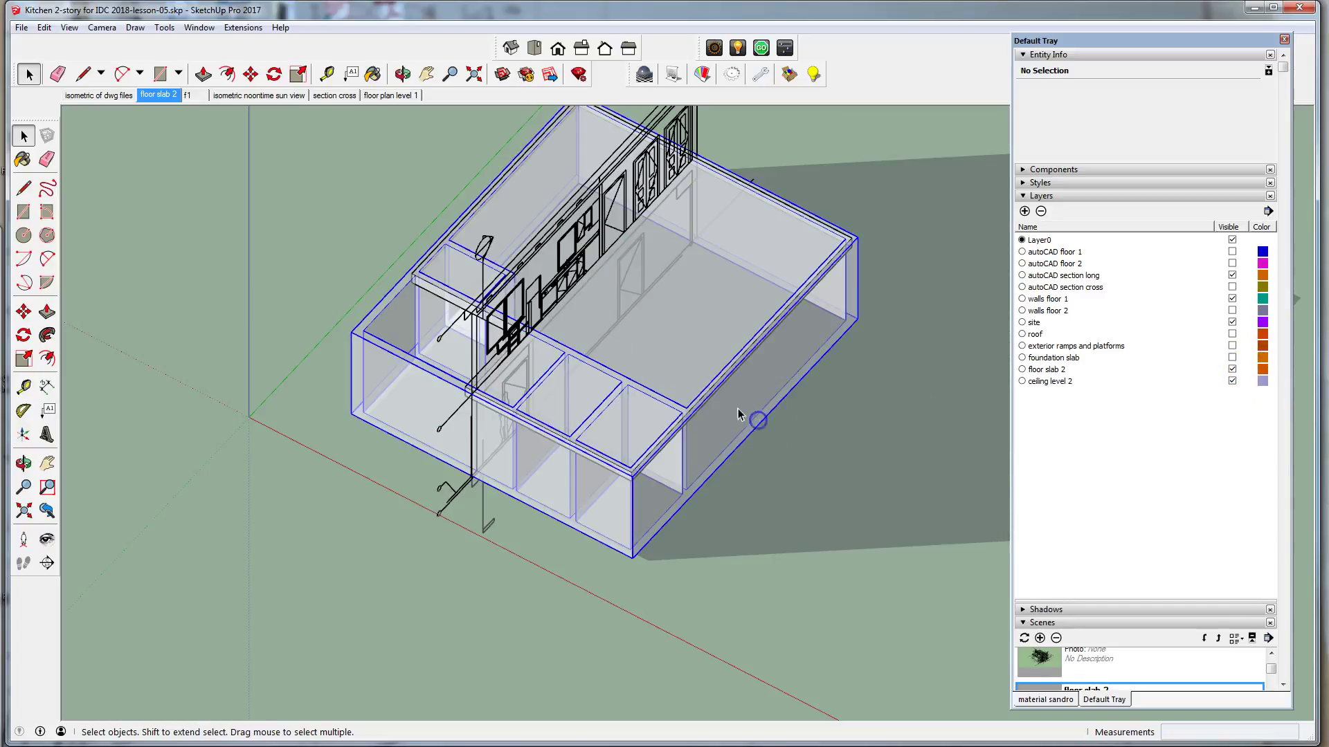
scroll(493, 391, "down", 2)
left_click(669, 280)
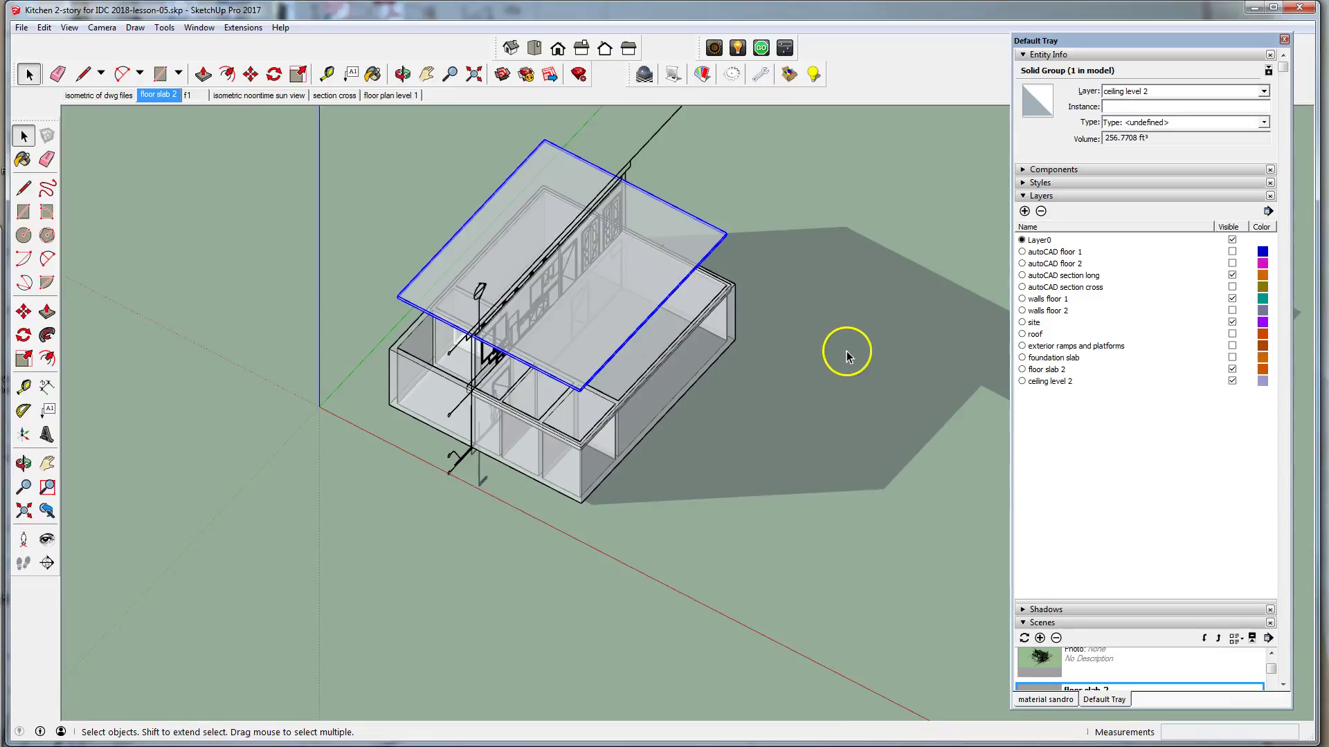
scroll(783, 353, "down", 2)
middle_click_drag(741, 380, 696, 276)
scroll(695, 277, "up", 2)
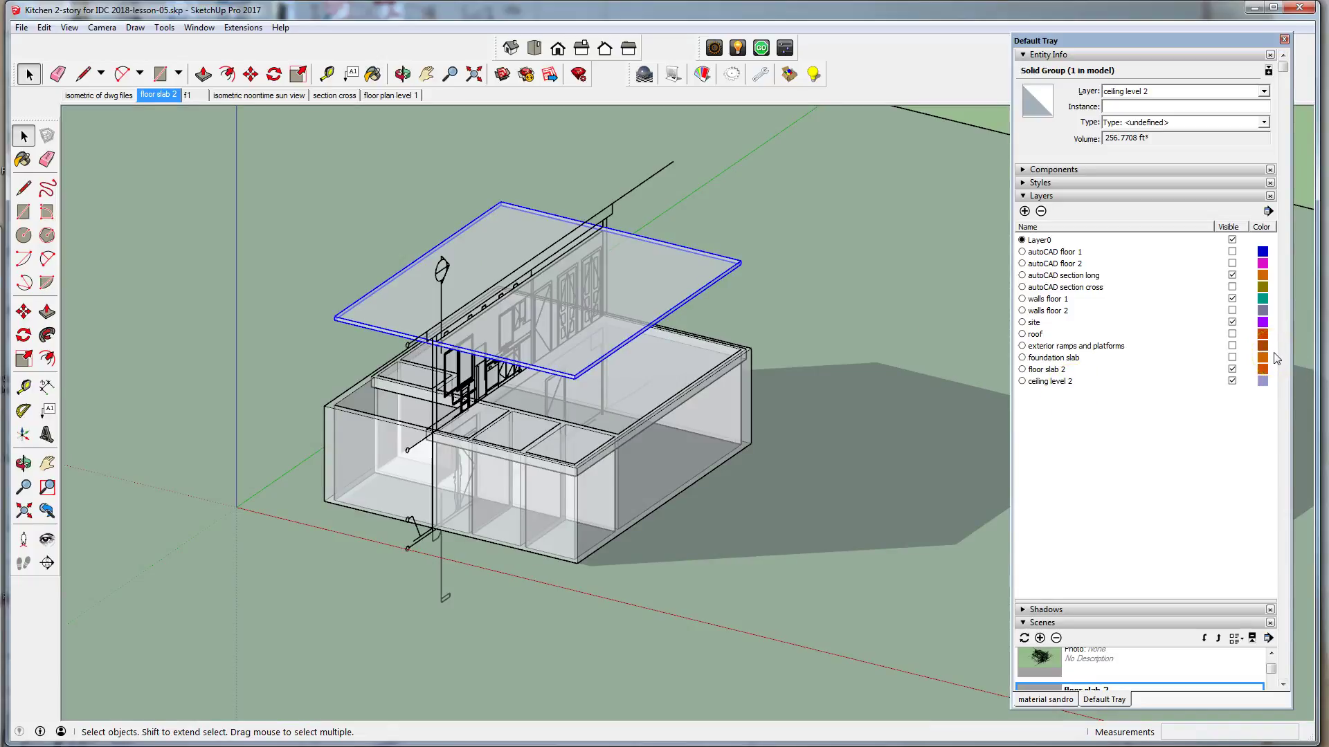
Hide the 'autoCAD section long' layer and show 'walls floor 2', then orbit to inspect
left_click(1232, 275)
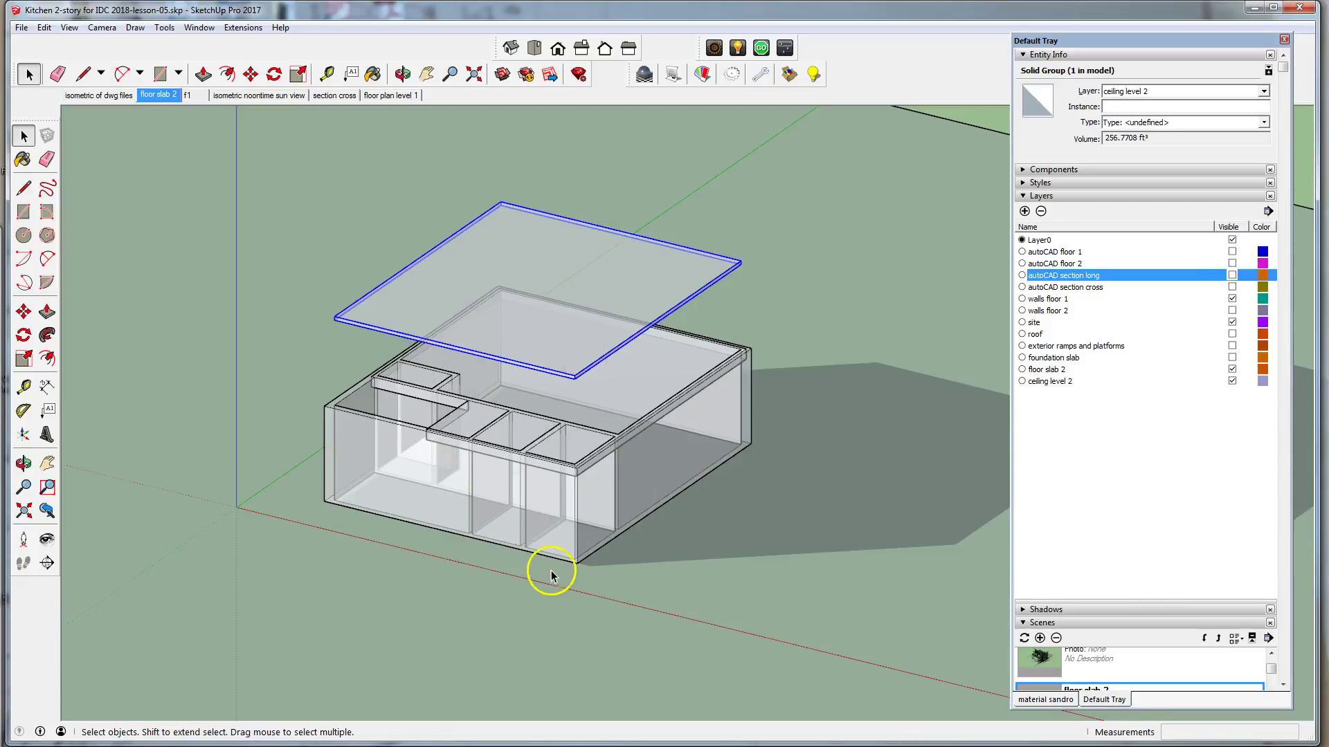
left_click(1233, 311)
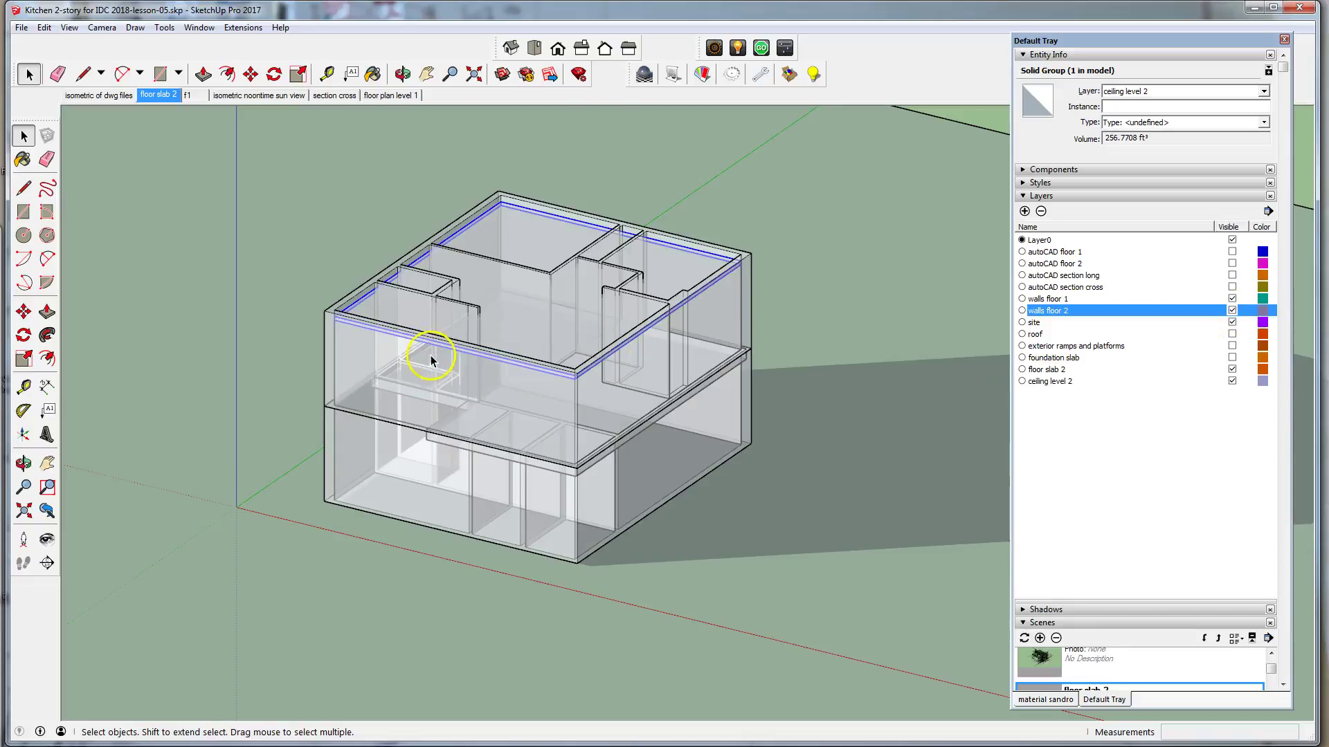
middle_click_drag(525, 317, 890, 378)
scroll(644, 415, "up", 5)
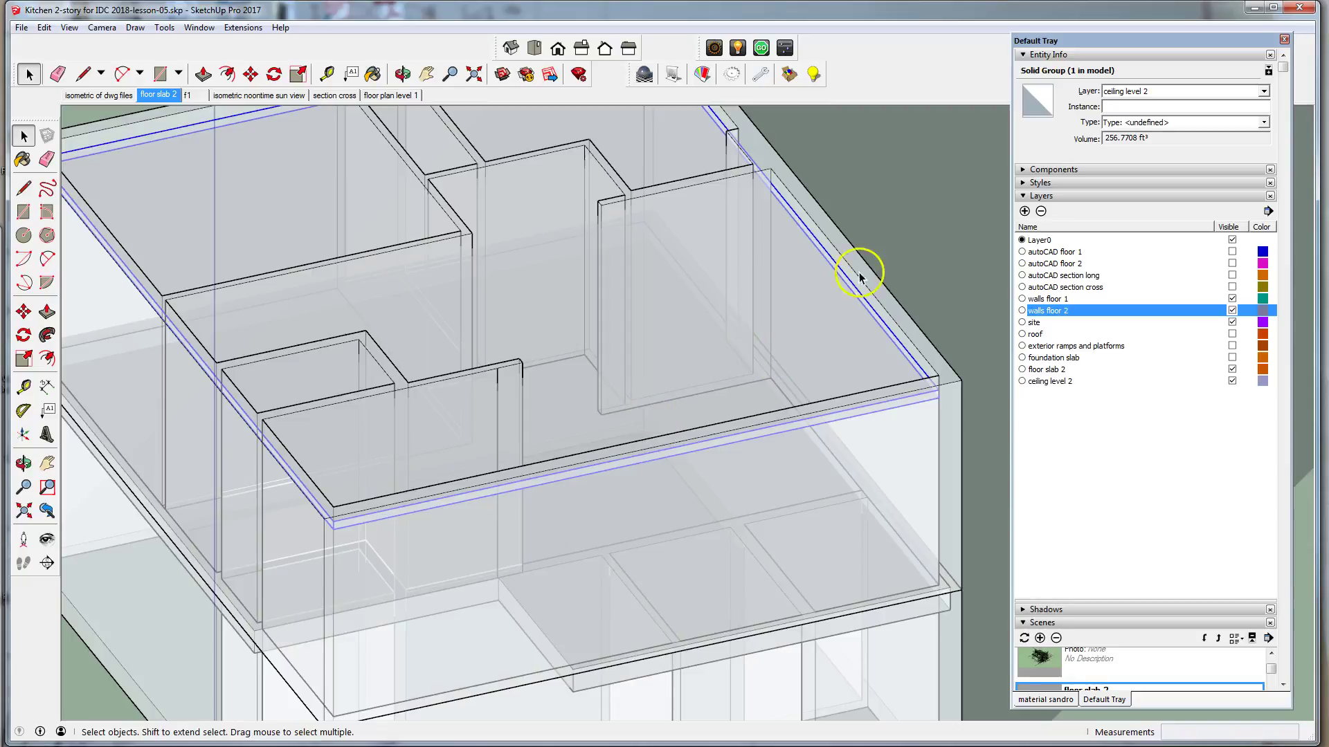
scroll(798, 239, "down", 5)
middle_click_drag(713, 297, 728, 214)
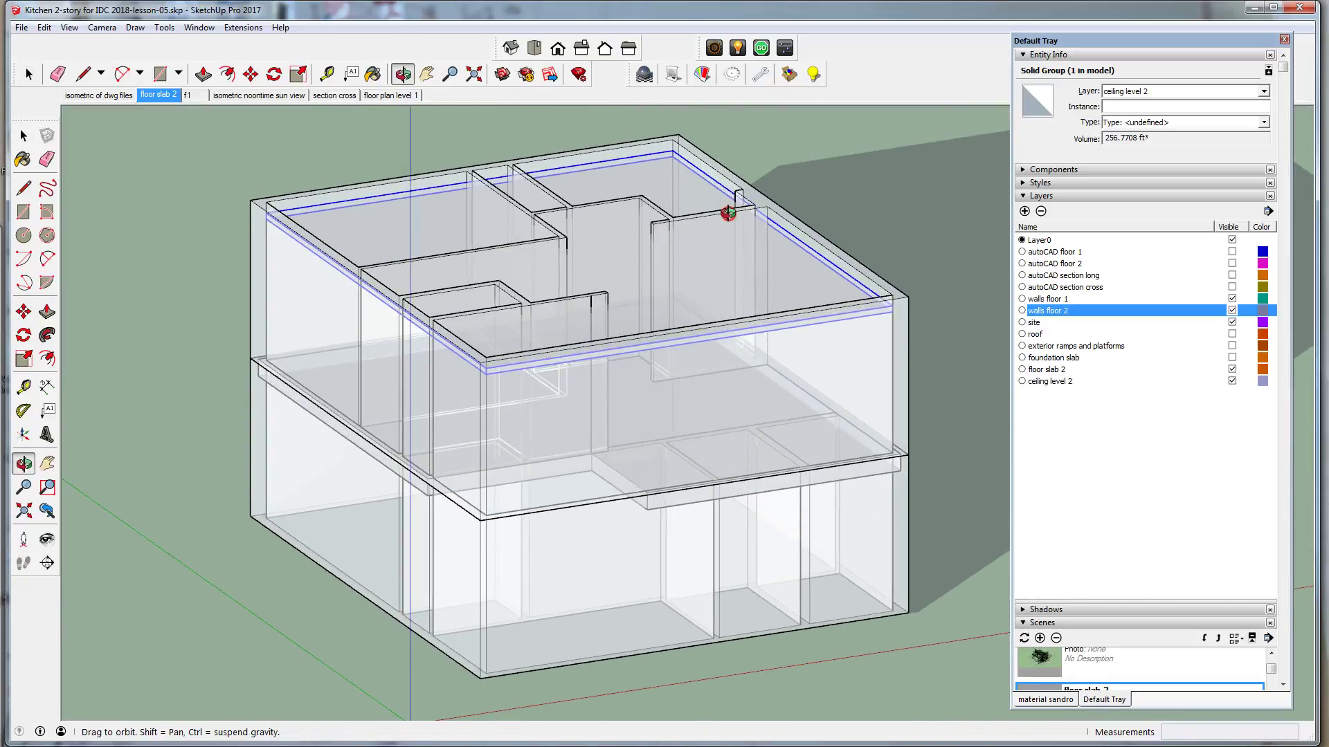
scroll(587, 305, "up", 6)
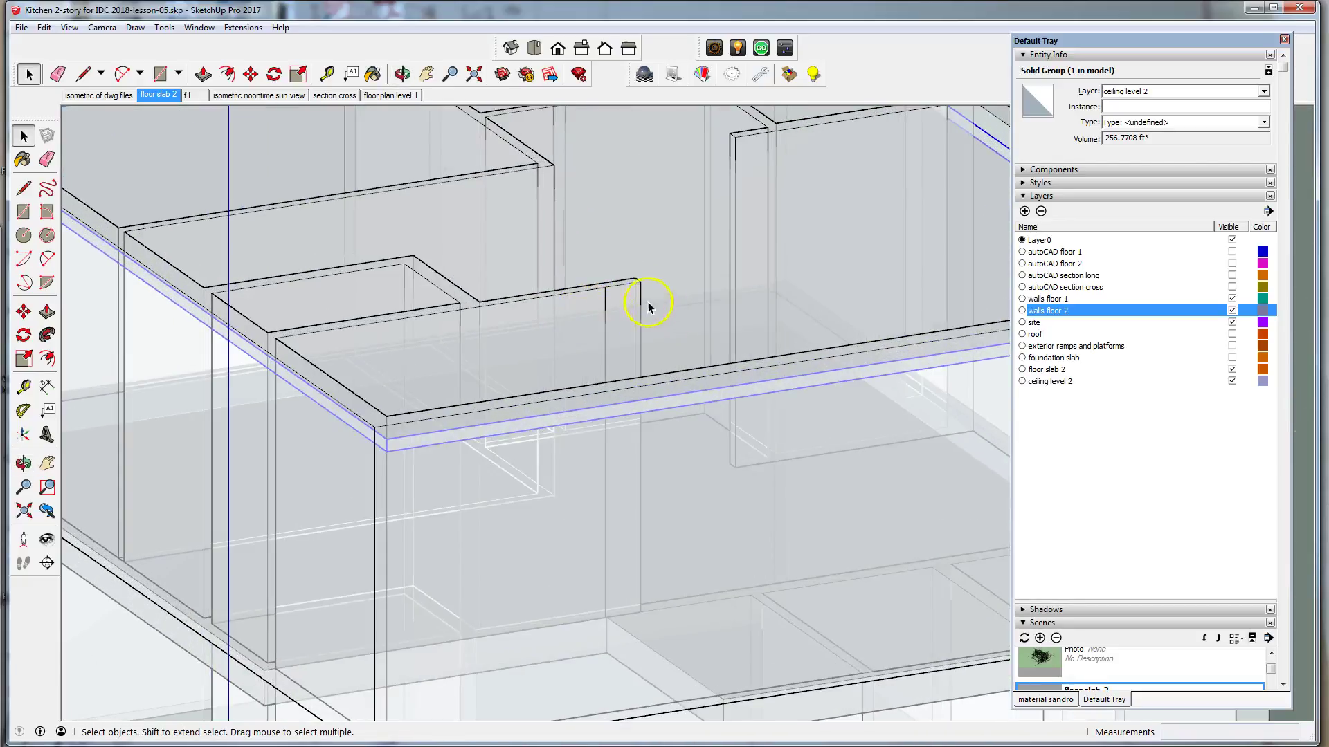
scroll(539, 446, "down", 5)
scroll(772, 254, "up", 1)
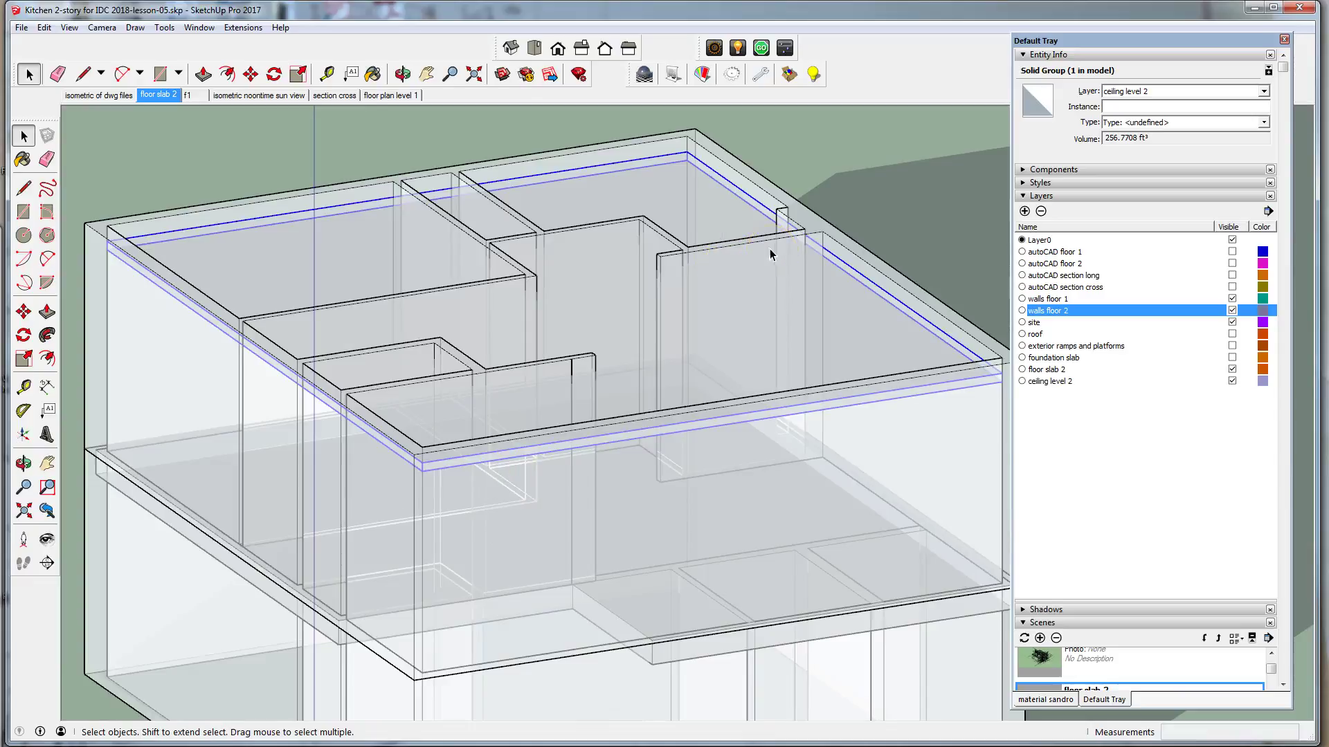
scroll(526, 280, "down", 1)
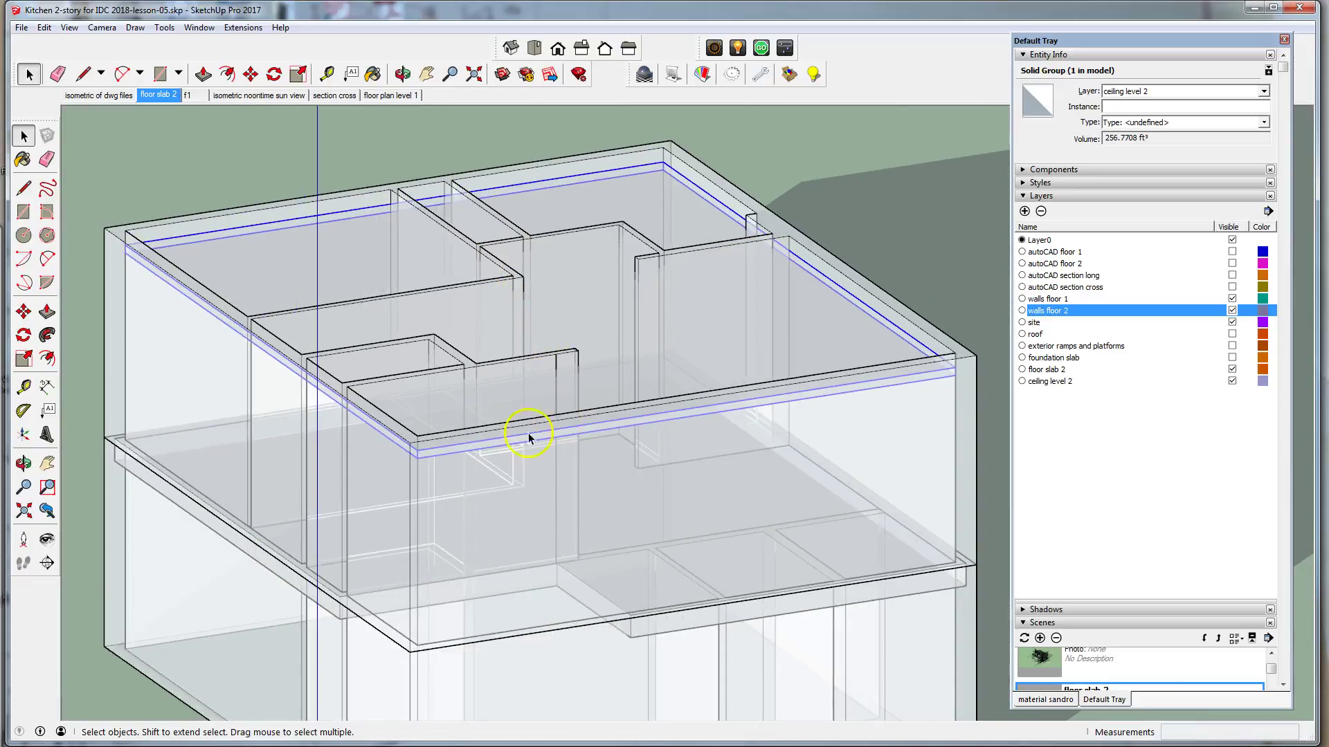
scroll(470, 356, "down", 2)
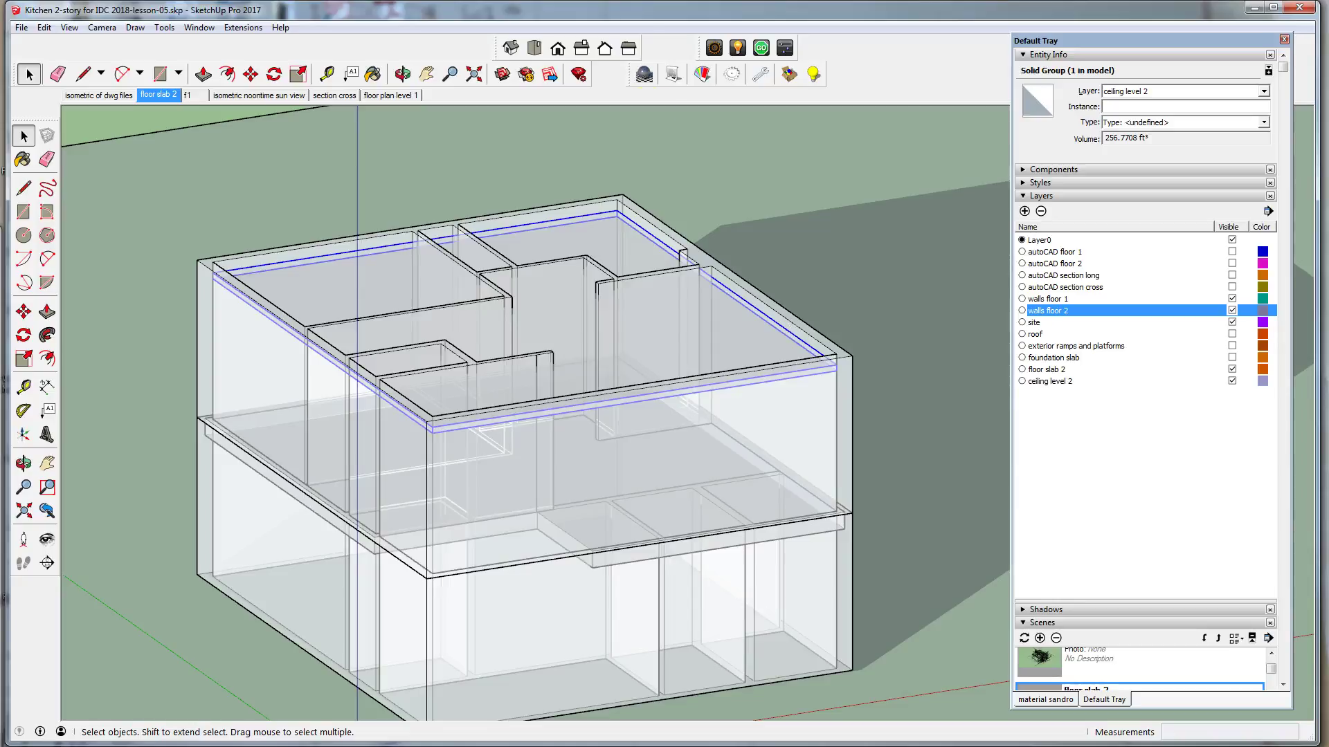
Make the roof, foundation slab and exterior ramps and platforms layers visible, then orbit around
scroll(602, 213, "down", 2)
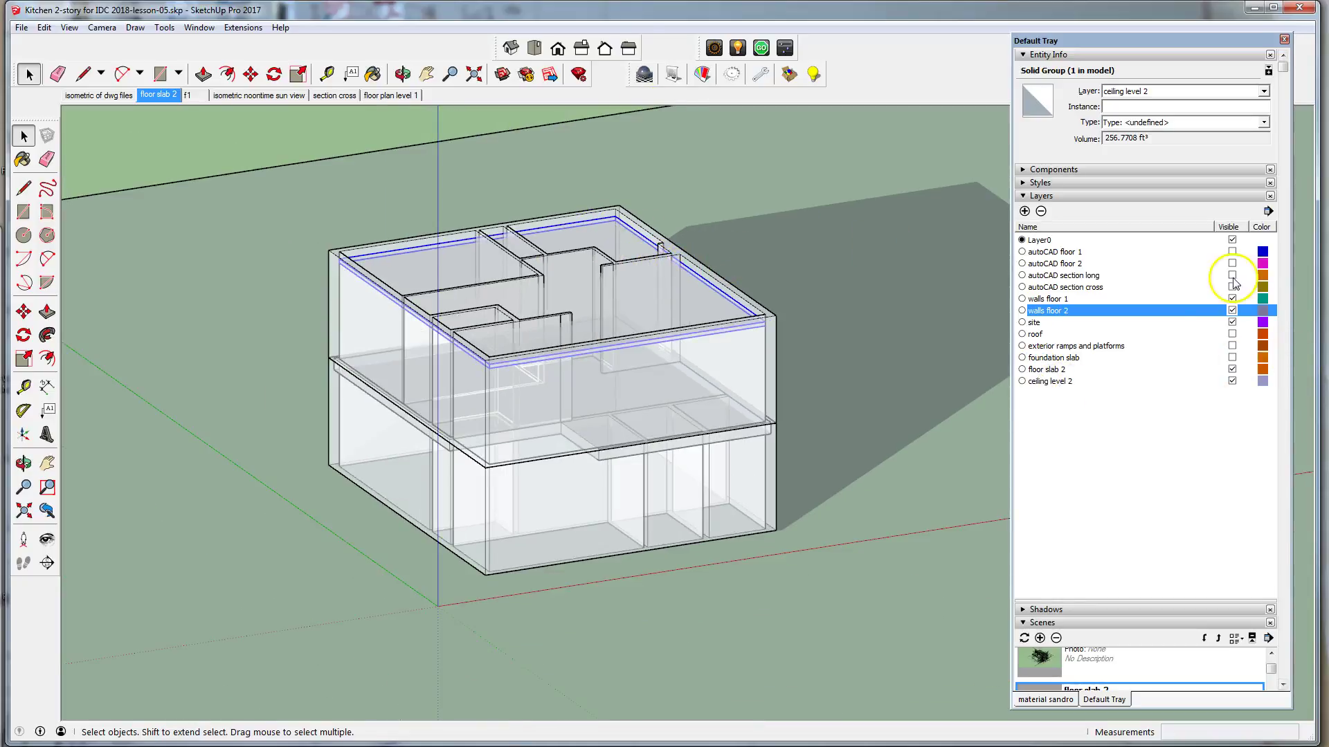
left_click(1232, 335)
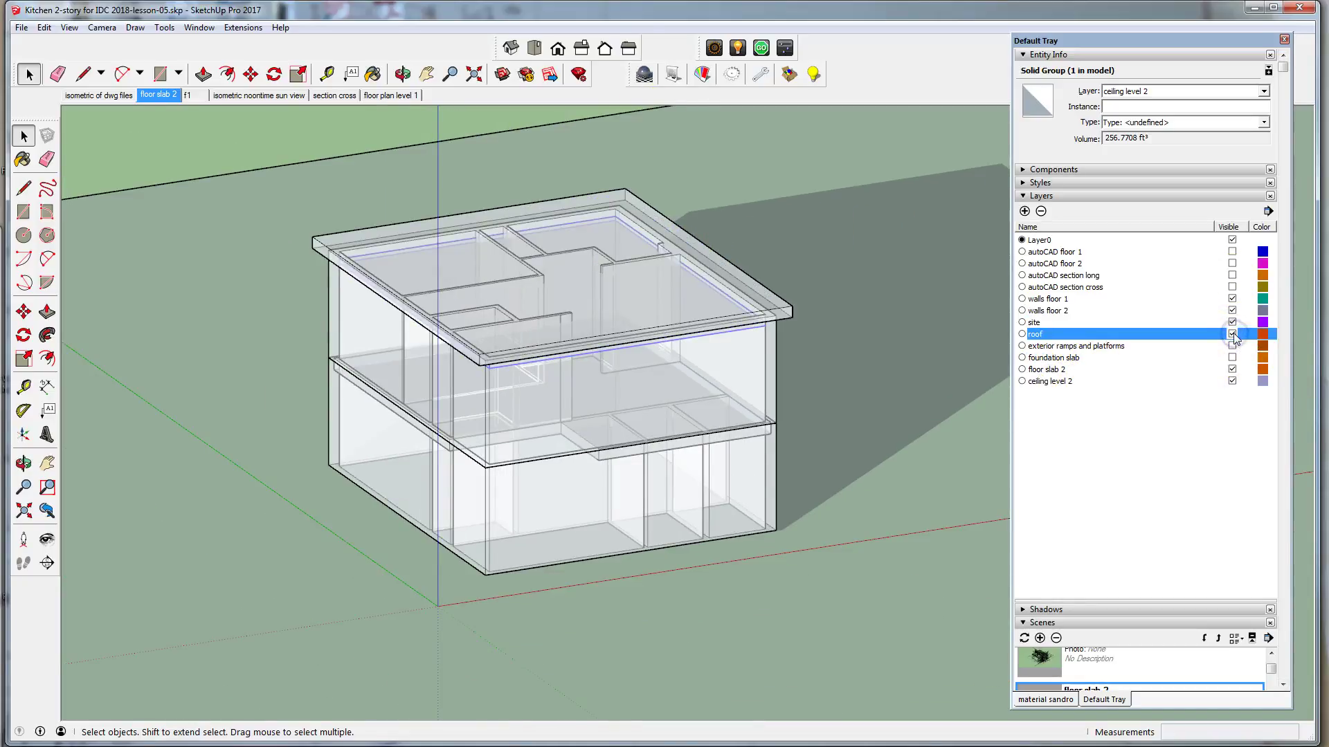
left_click(1233, 364)
left_click(1231, 358)
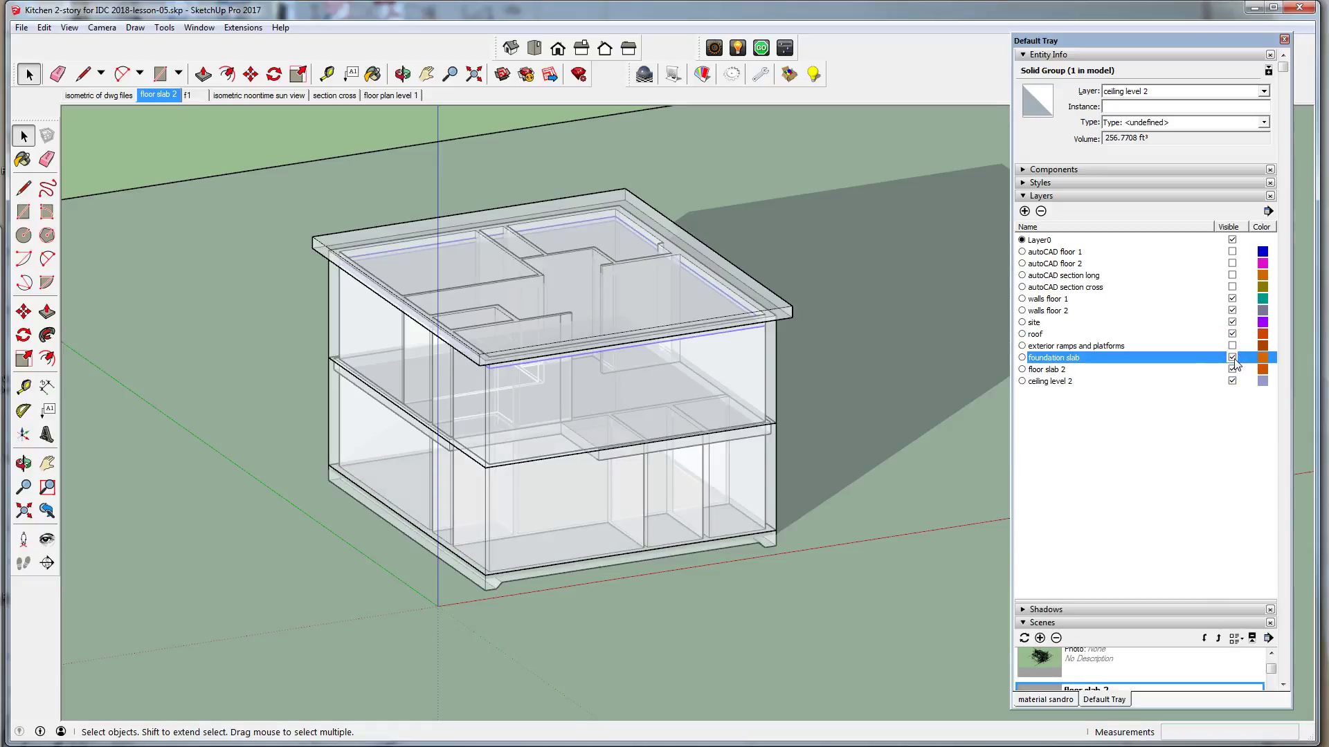
left_click(1232, 346)
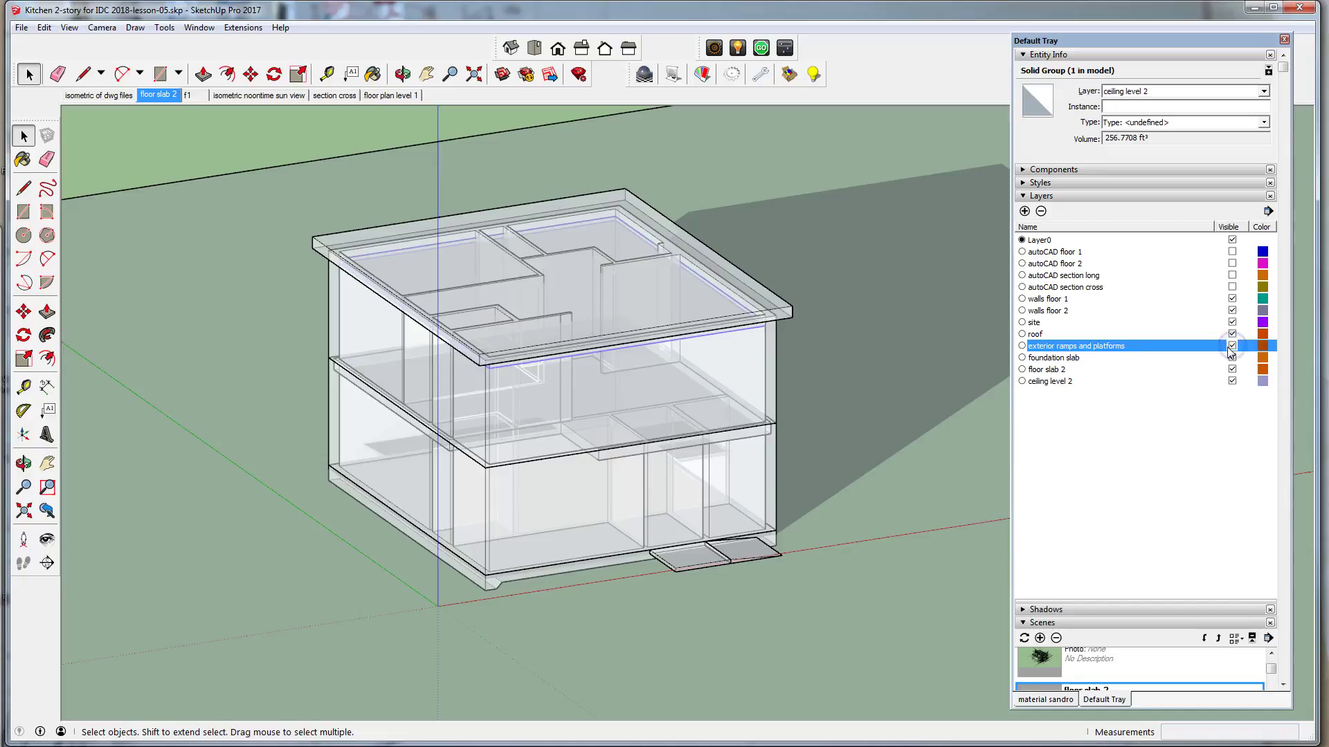
middle_click_drag(562, 462, 676, 424)
scroll(924, 418, "up", 3)
scroll(559, 343, "down", 3)
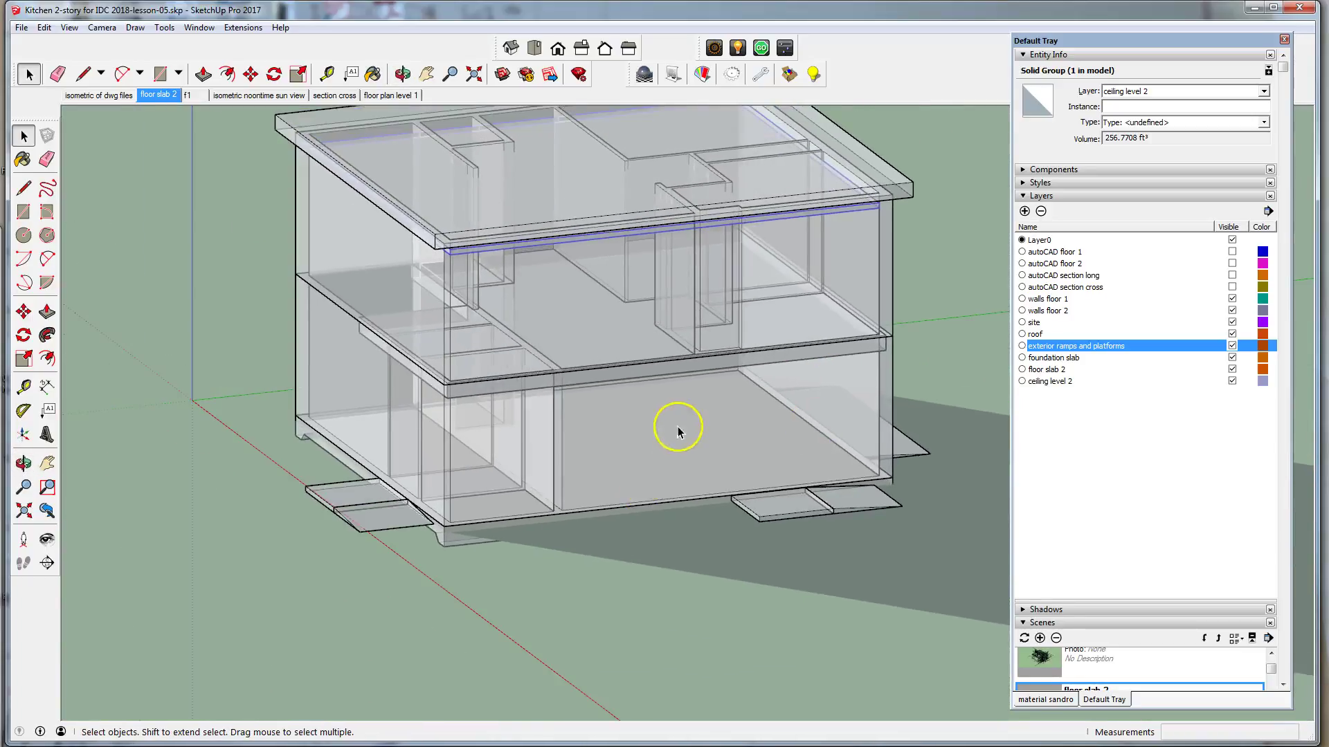
scroll(616, 455, "down", 2)
middle_click_drag(616, 454, 801, 437)
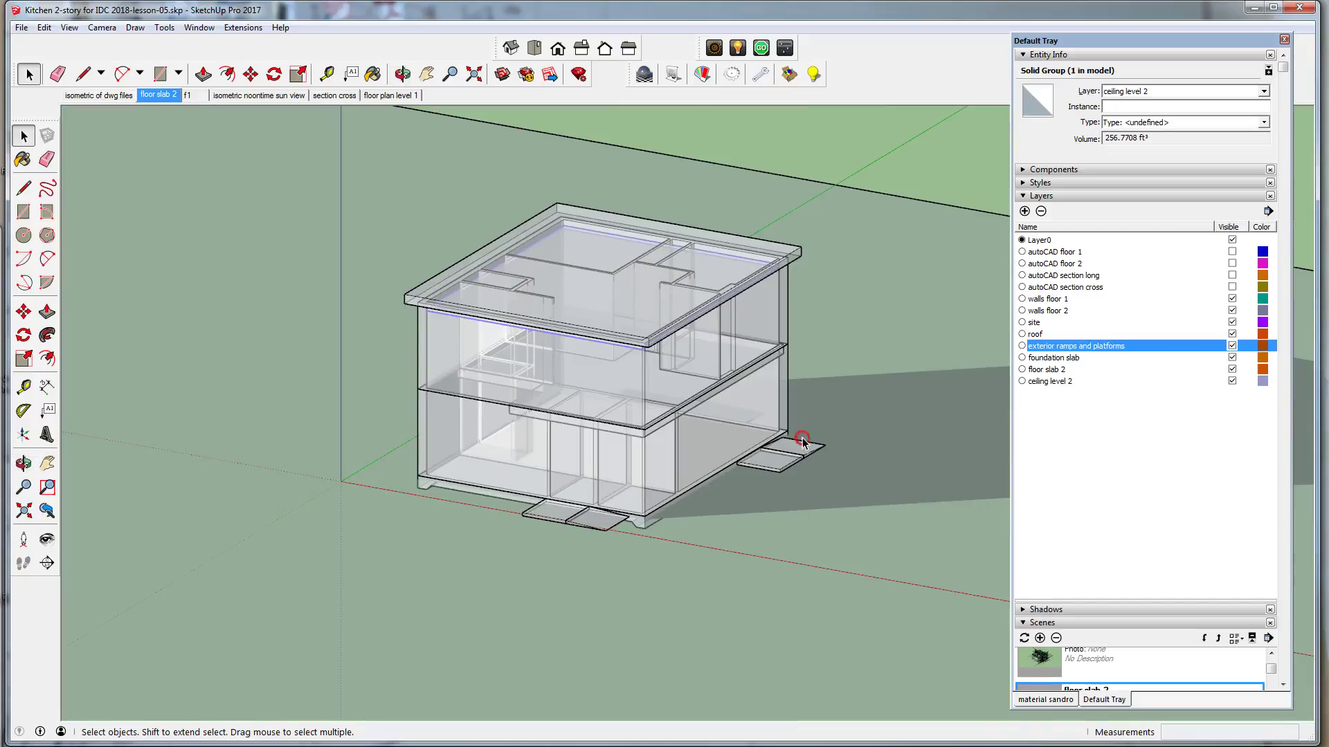
scroll(484, 361, "up", 3)
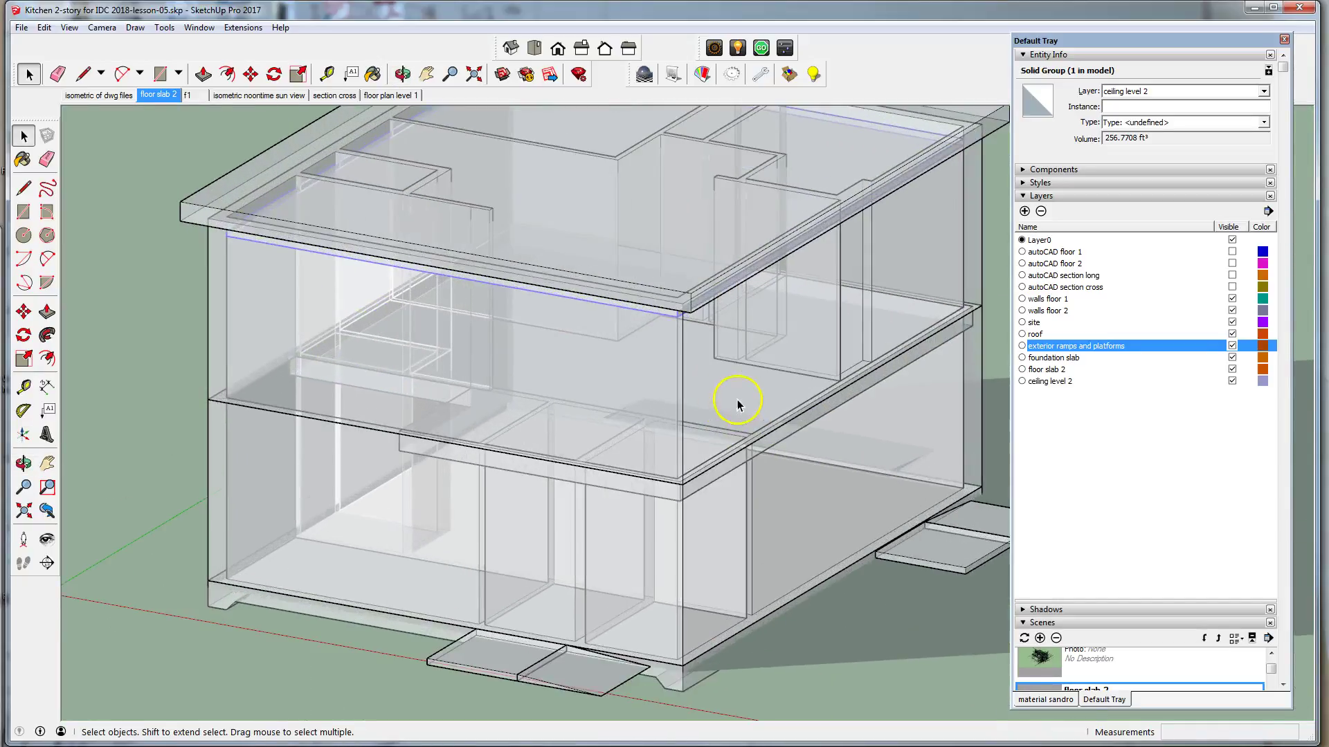
scroll(736, 395, "down", 3)
scroll(479, 396, "up", 1)
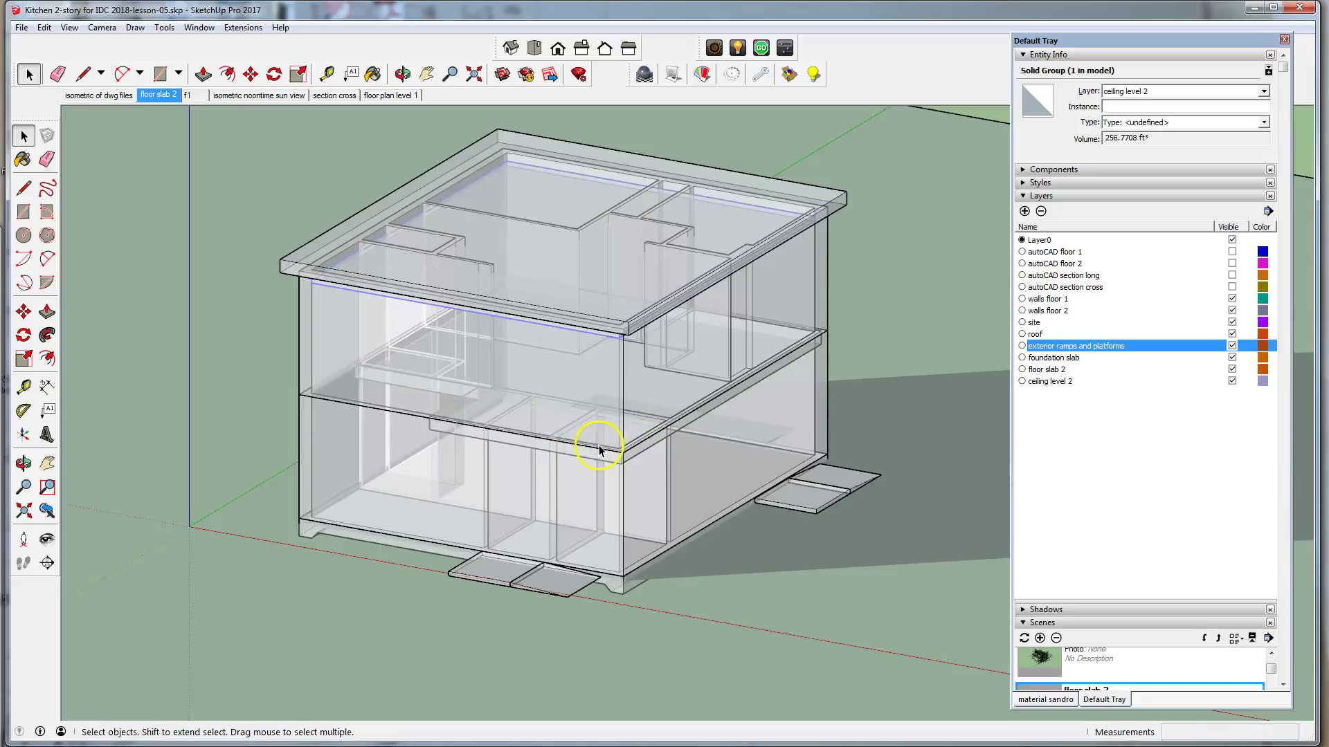